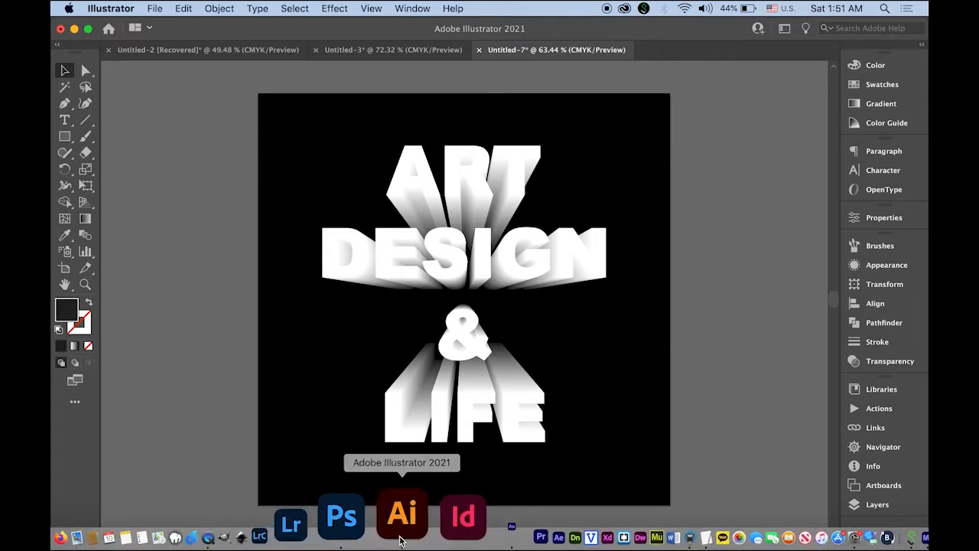
- Switch to Adobe Animate and test-play the threeDtext.fla animation to preview the finished 3D text
click(433, 528)
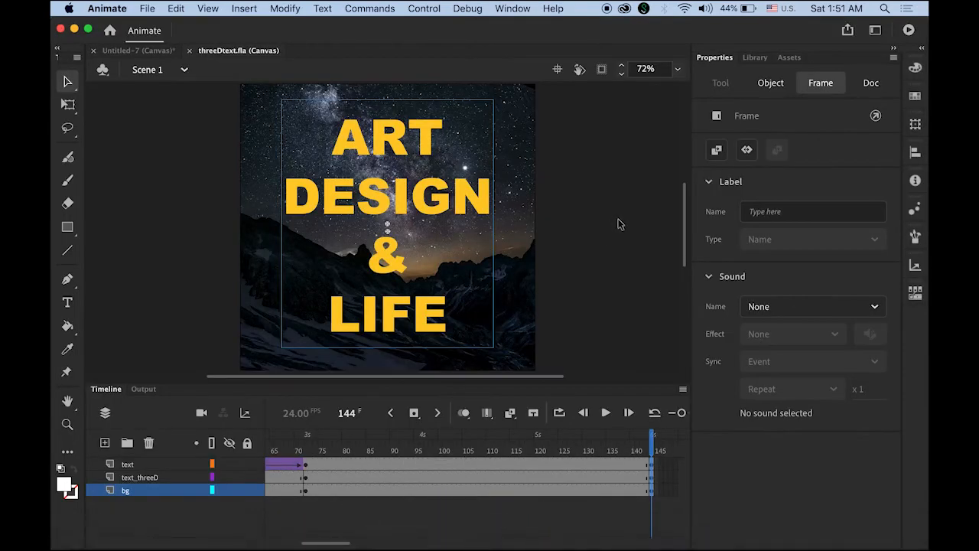
click(565, 250)
key(super+Return)
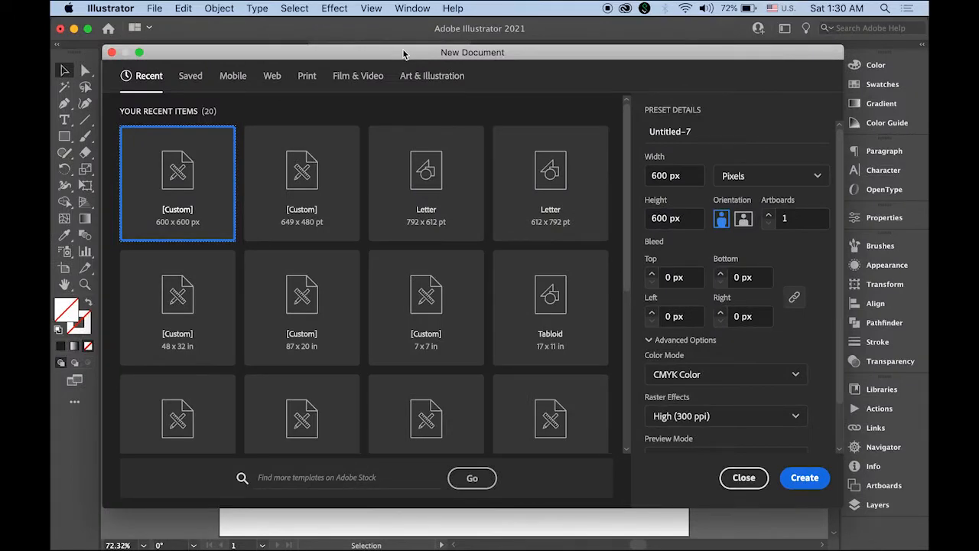
- Create a new 600 x 600 px document with pixels as the unit
click(818, 177)
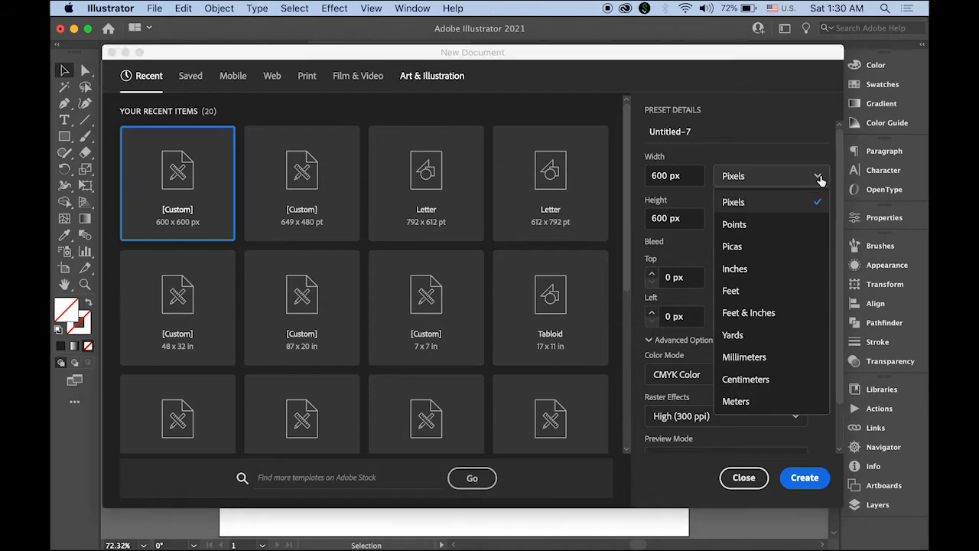
click(802, 202)
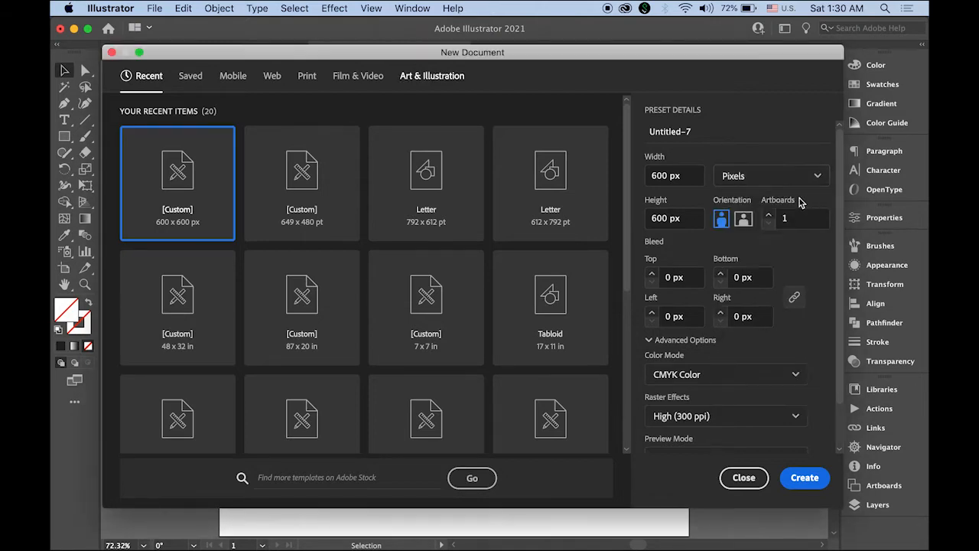
click(696, 179)
click(693, 222)
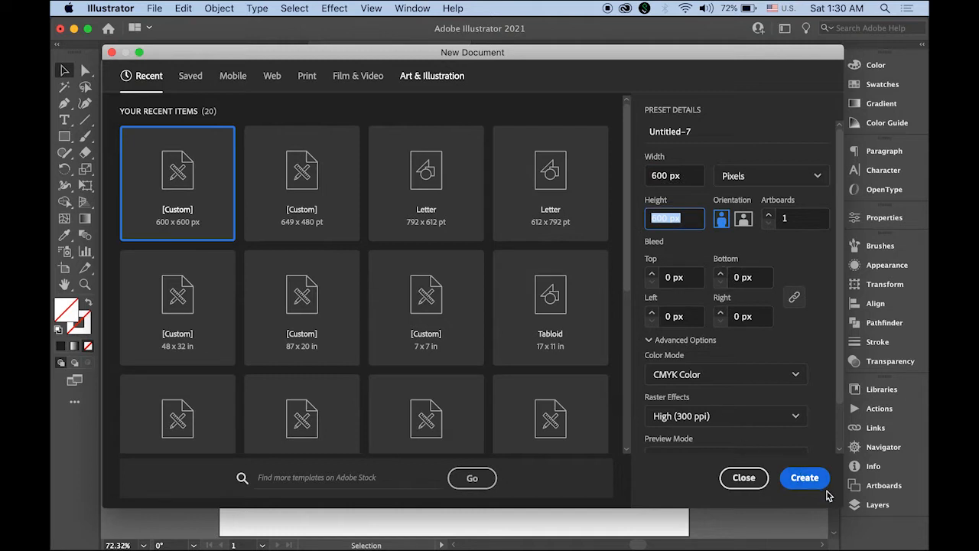
click(816, 484)
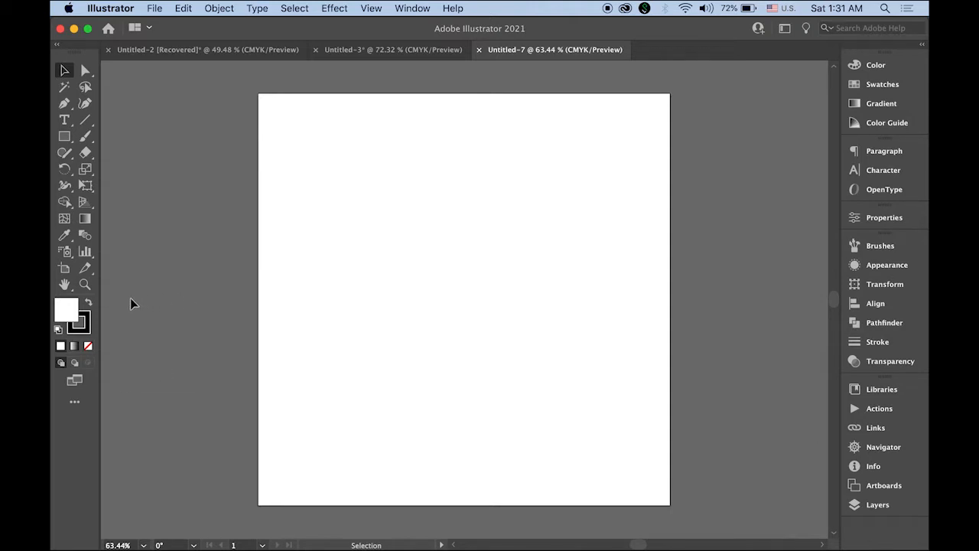
- Add a 600 x 600 px rectangle with black fill and no stroke, covering the artboard from its upper-left corner
click(60, 136)
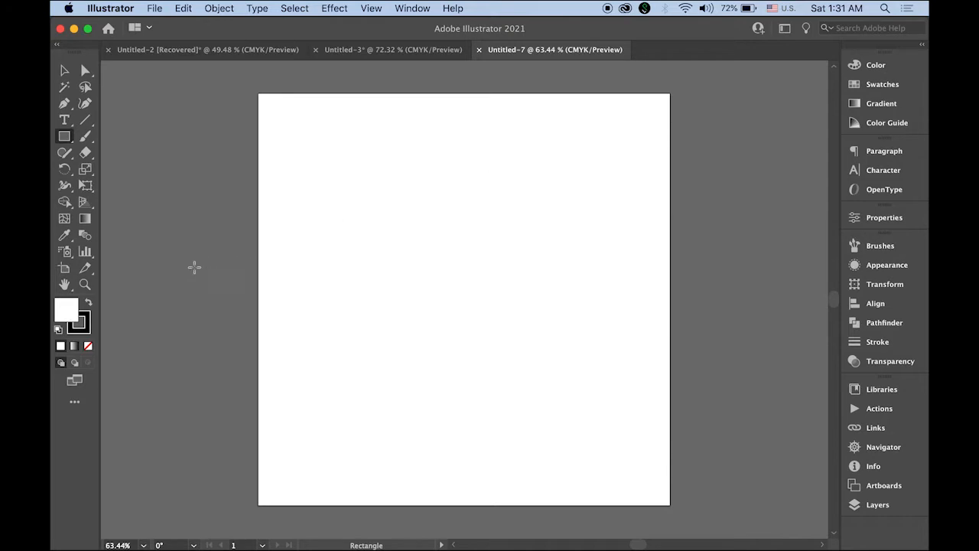
click(88, 302)
click(82, 335)
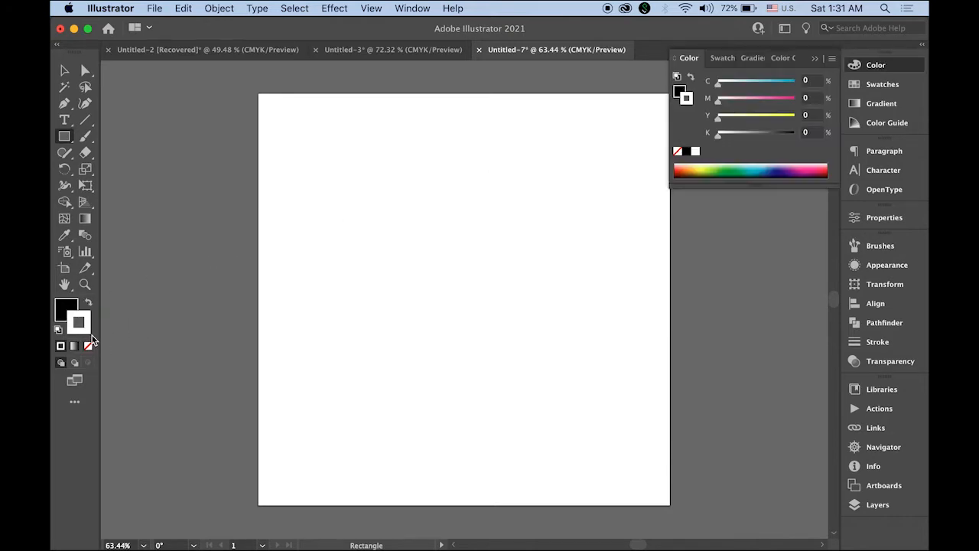
click(88, 347)
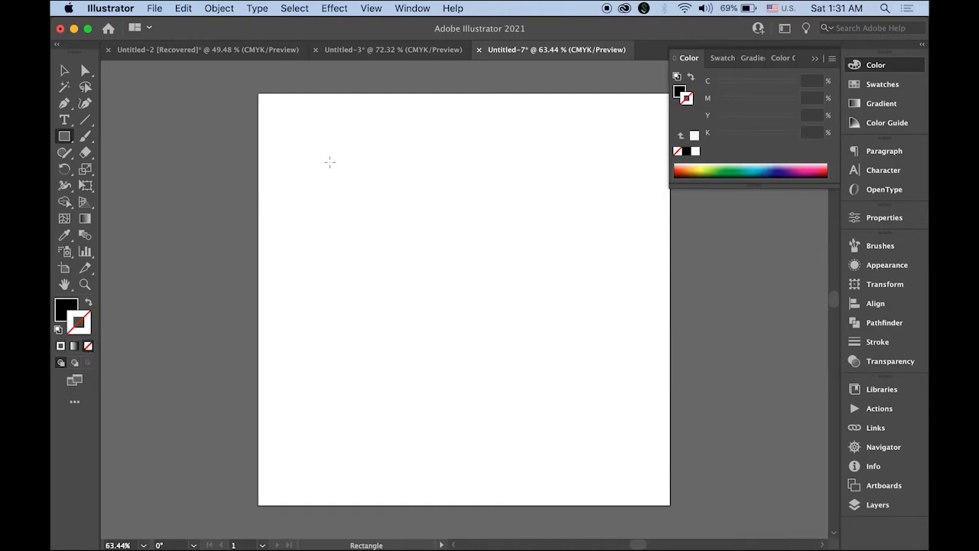
click(65, 140)
click(258, 92)
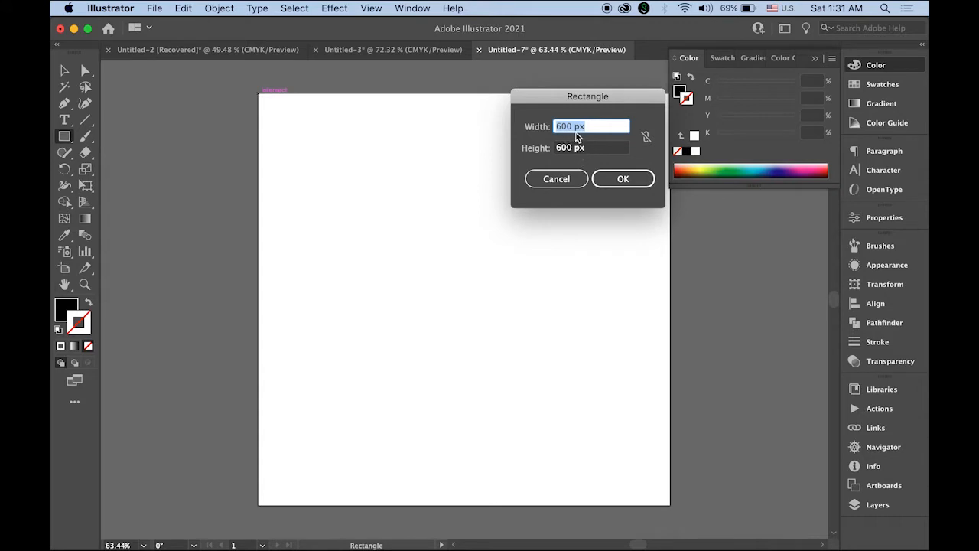
click(636, 179)
click(816, 59)
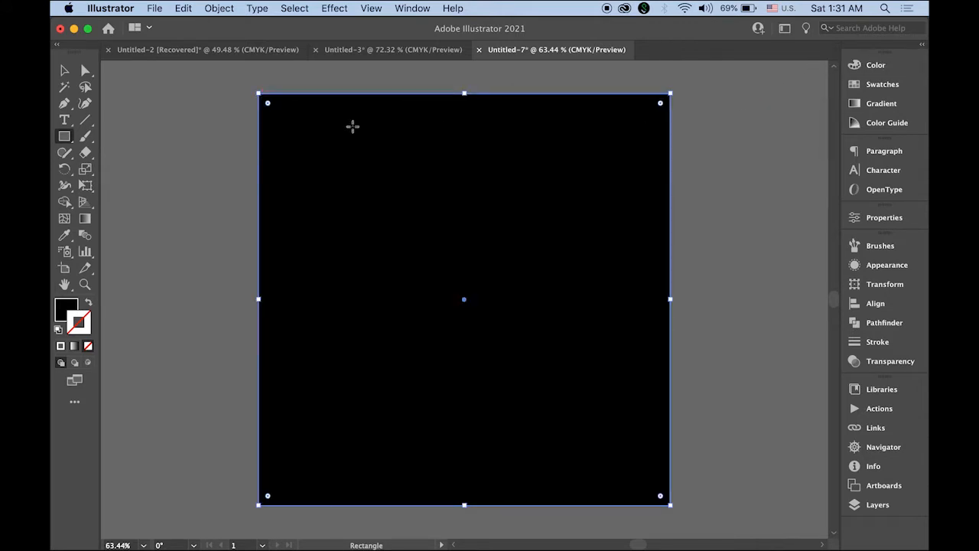
click(64, 70)
click(739, 253)
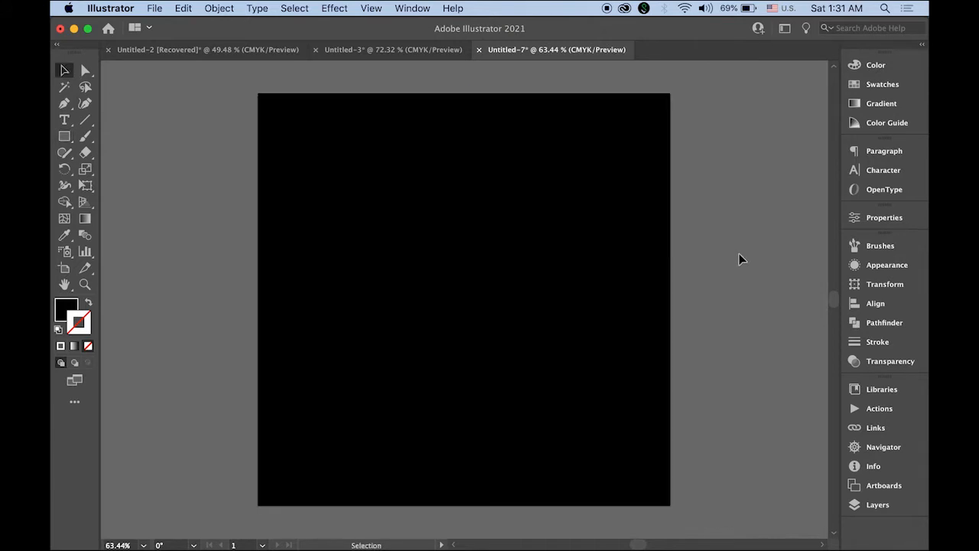
- Lock the background's Layer 1 and add a new layer above it
click(863, 508)
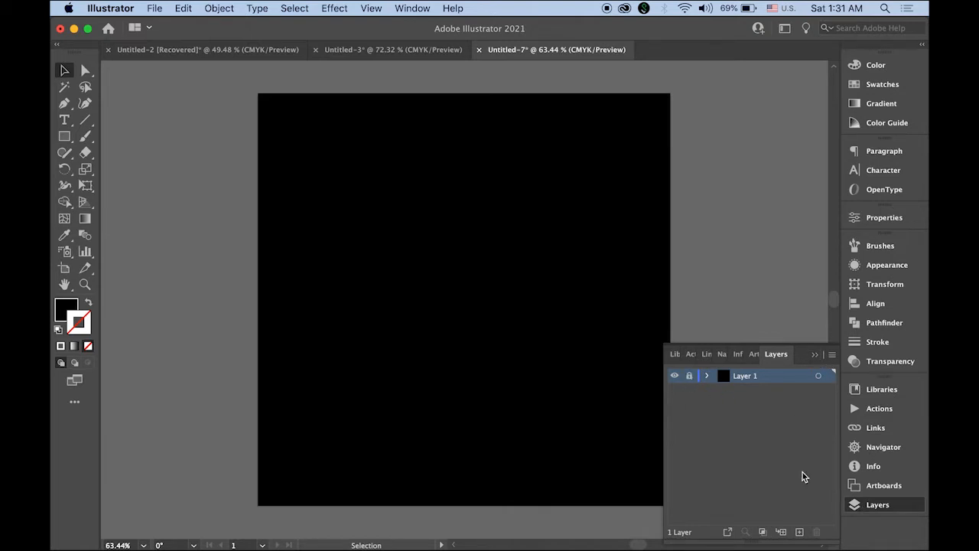
click(800, 532)
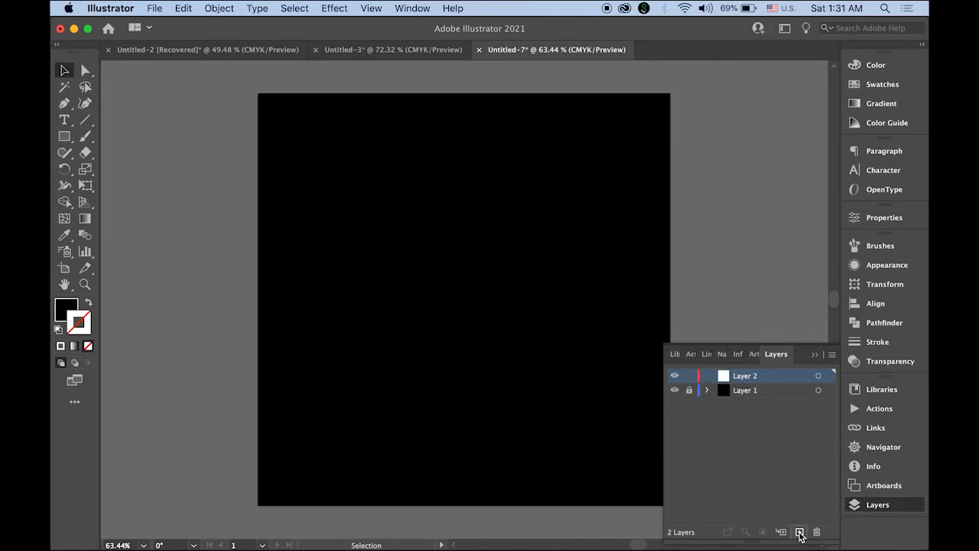
click(813, 356)
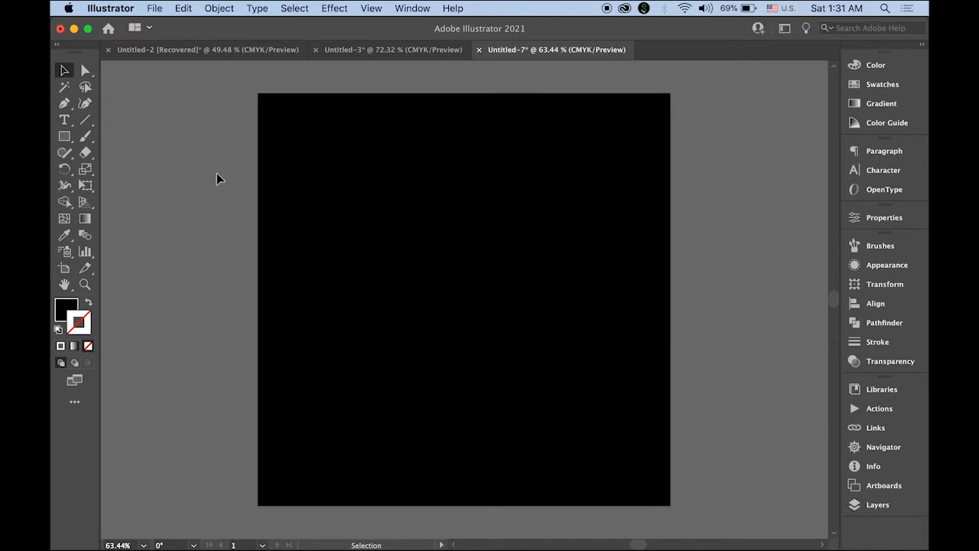
- Add a point text reading "ART" on the black background and fill it with white
click(63, 124)
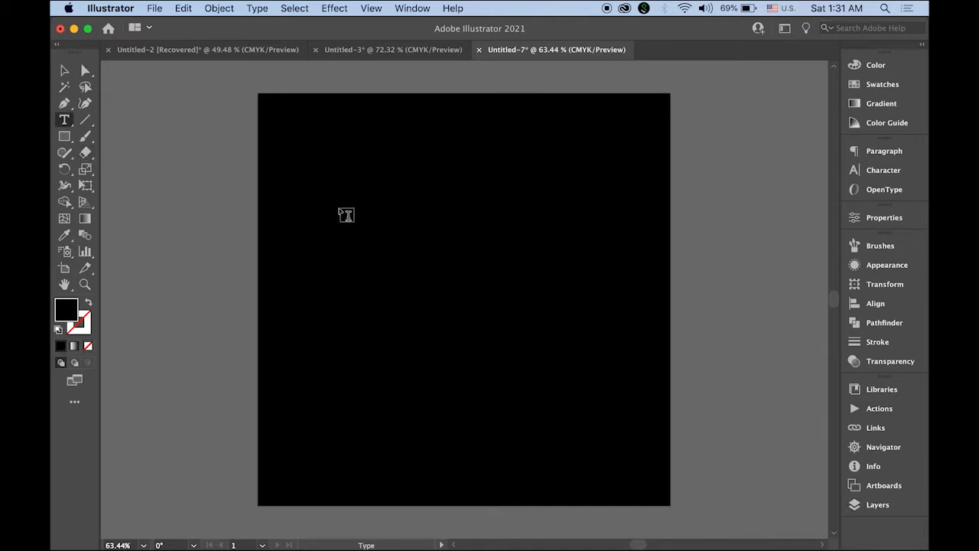
click(385, 215)
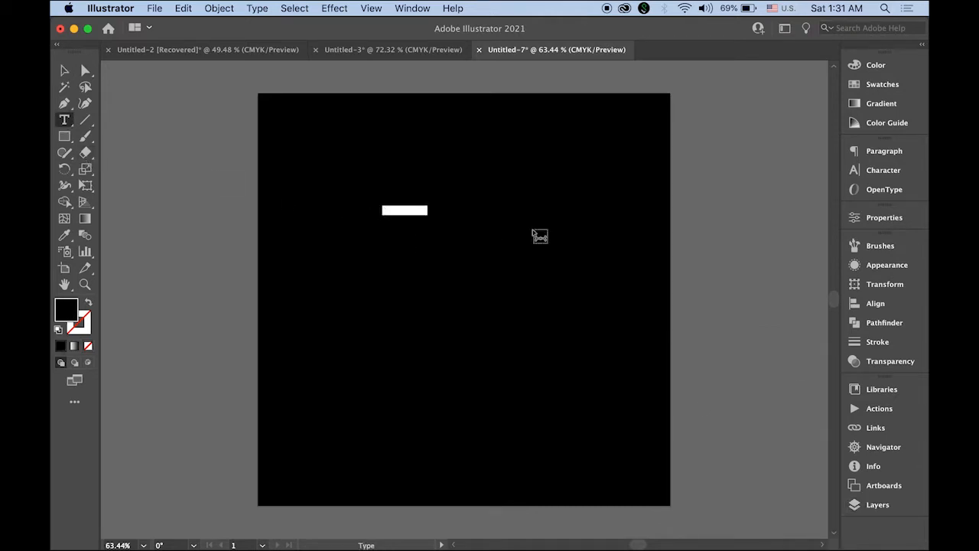
key(BackSpace)
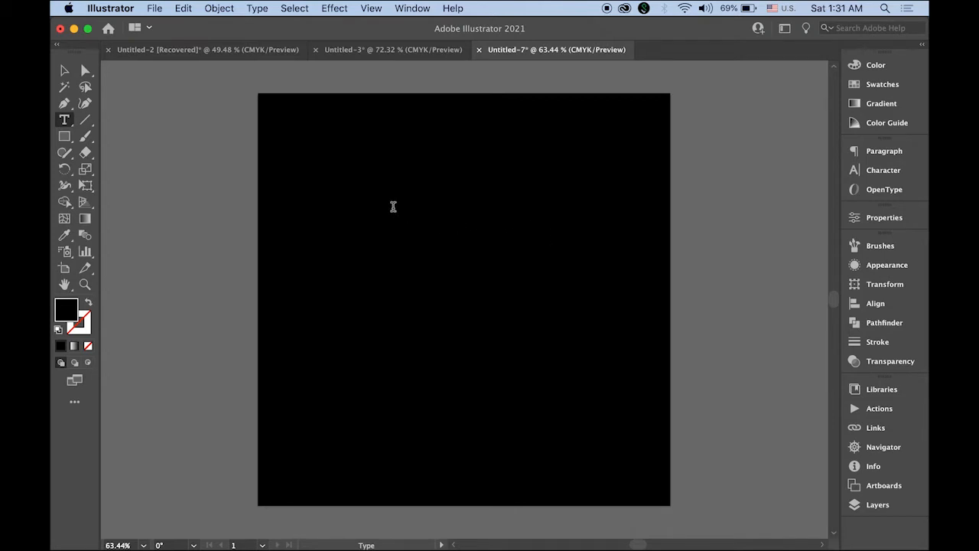
drag(395, 208, 341, 205)
click(858, 85)
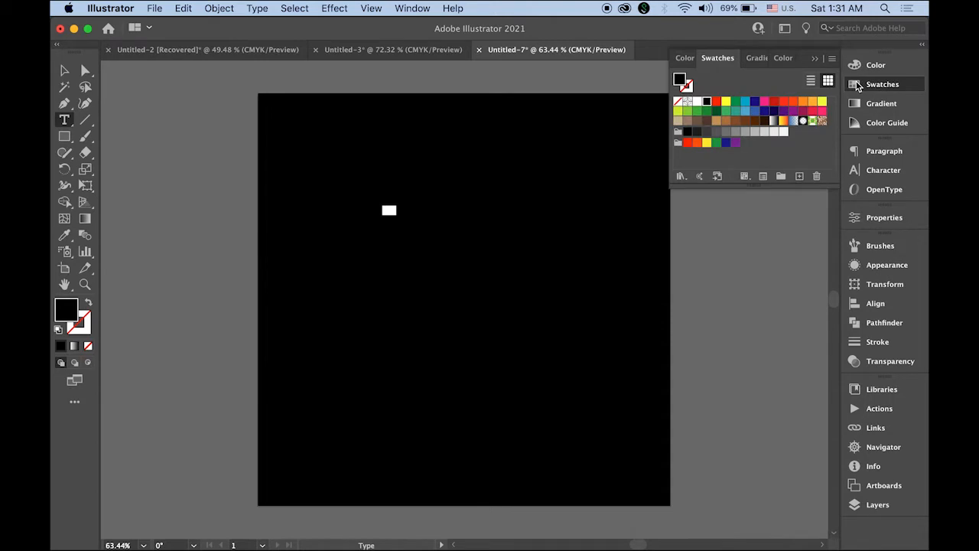
click(697, 102)
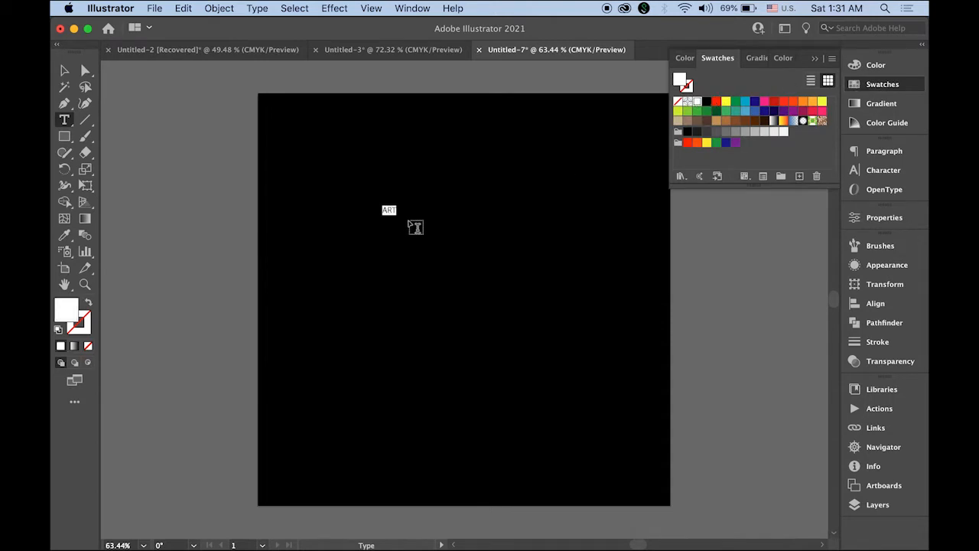
- Extend the text after "ART" with "DESIGN", "&" and "LIFE", each on its own line
click(396, 209)
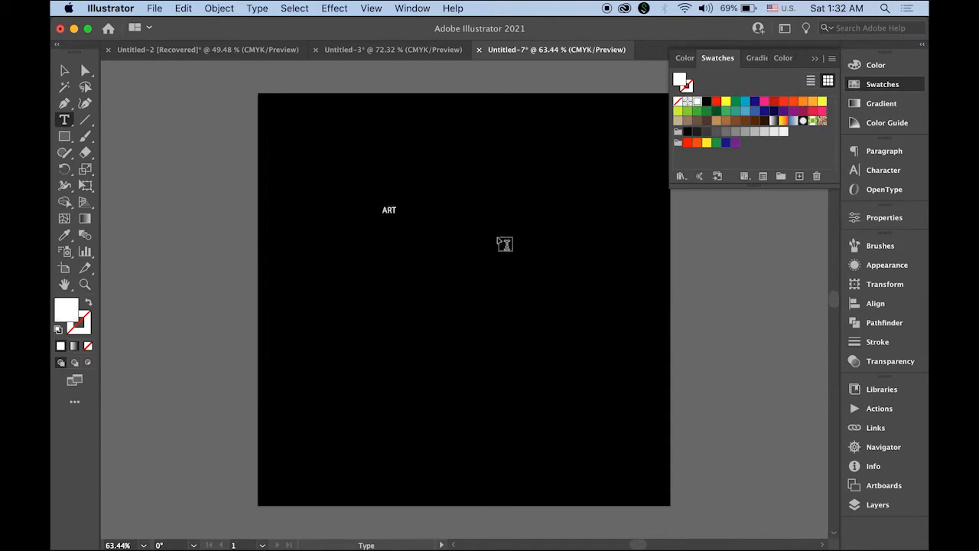
text(DE)
text(SIGN )
text(&)
key(Return)
text(LIFE)
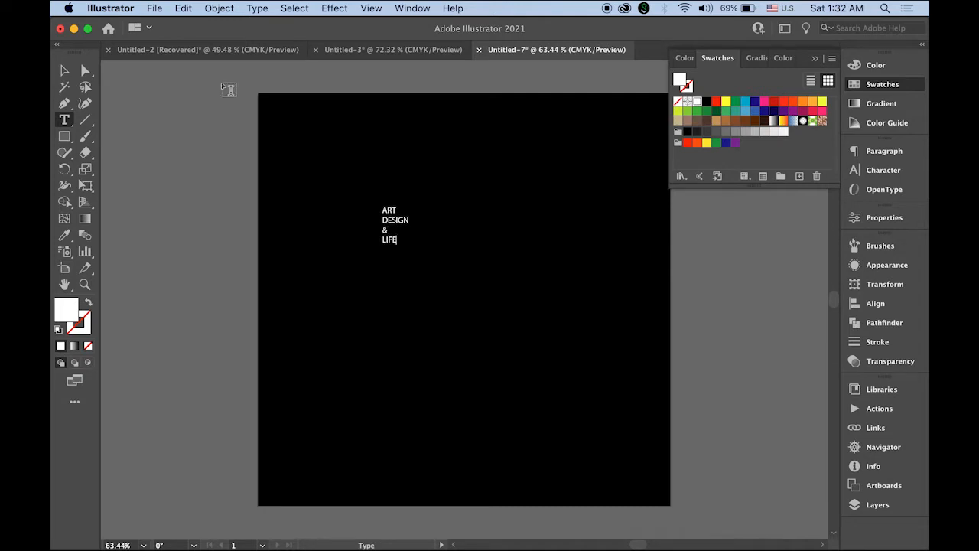
- Format the whole text object in Arial Black at 100 pt
click(63, 71)
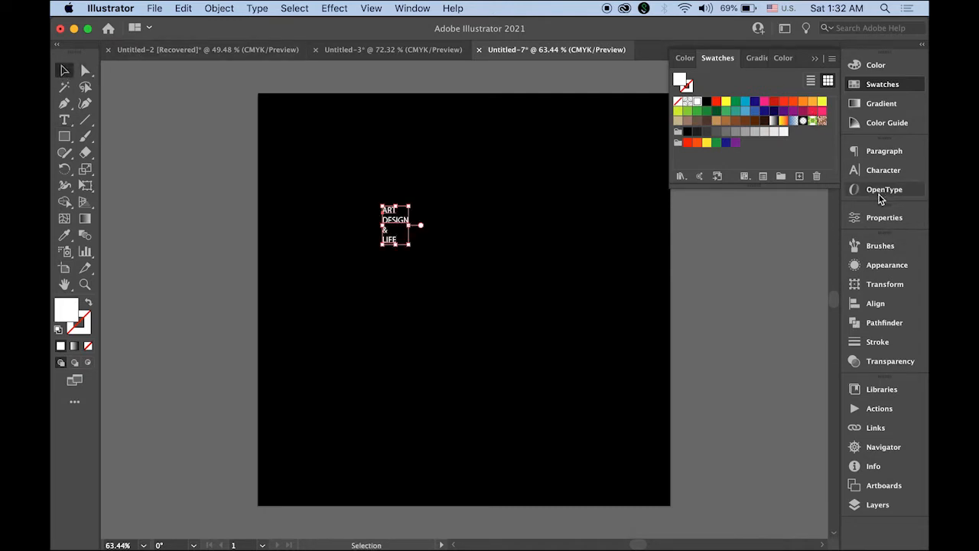
click(883, 170)
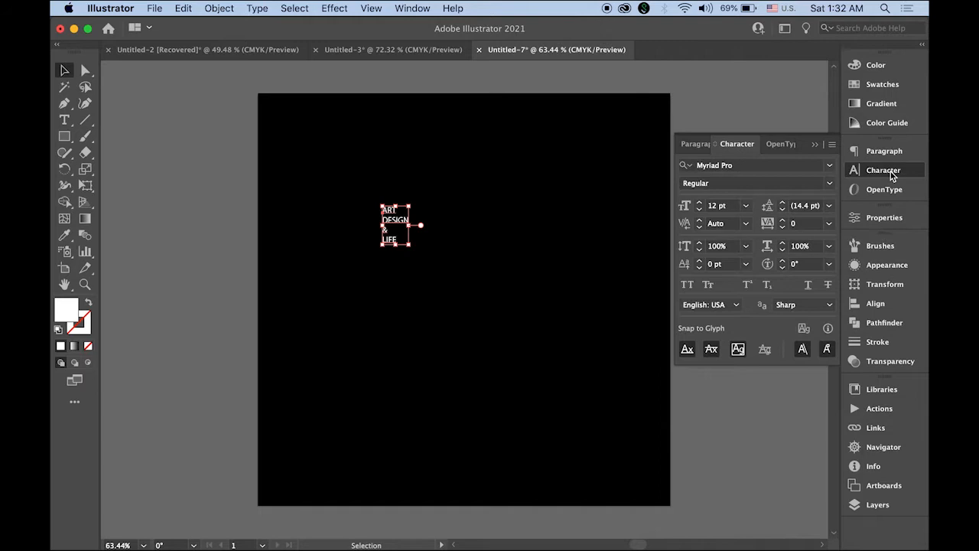
click(831, 166)
click(782, 233)
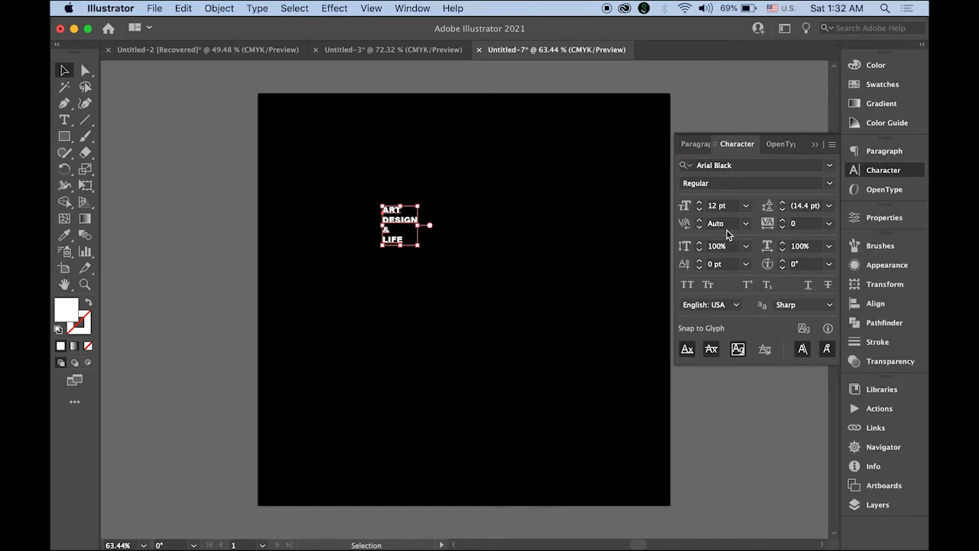
click(717, 207)
click(690, 208)
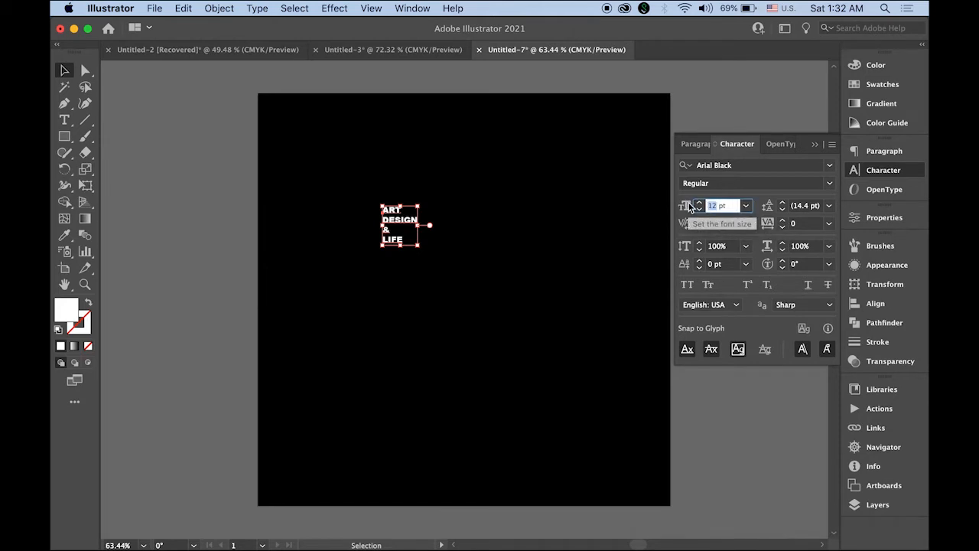
text(100)
key(Return)
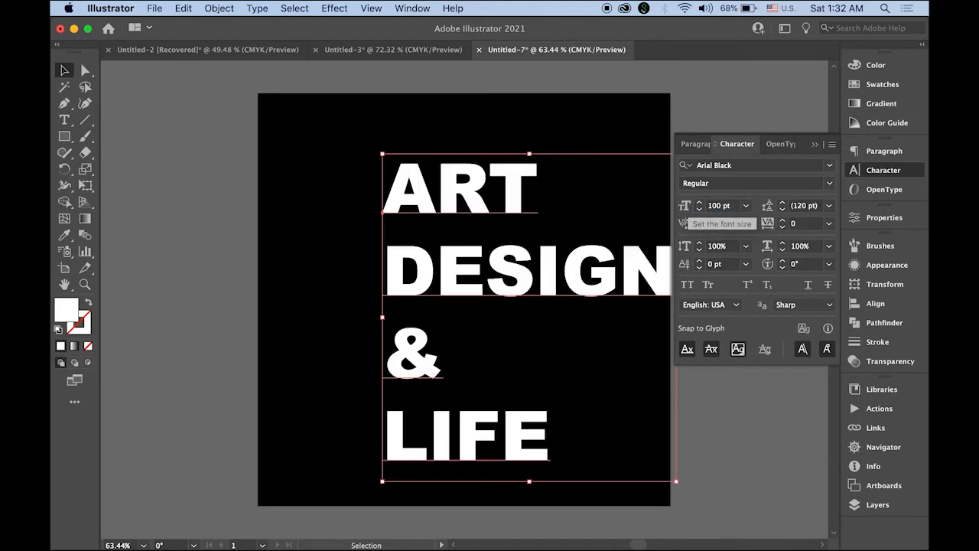
- Center-align the text lines and center the text block horizontally and vertically on the artboard
click(695, 145)
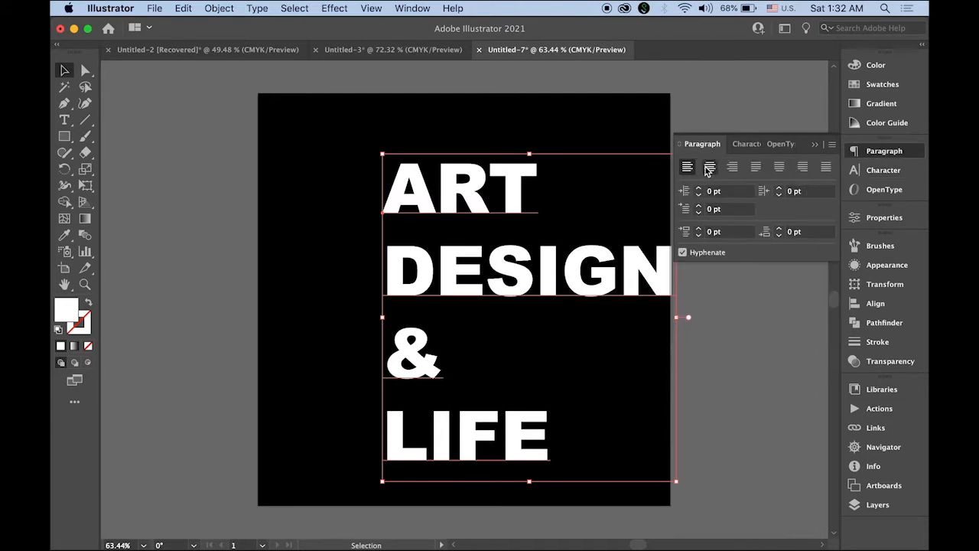
click(710, 167)
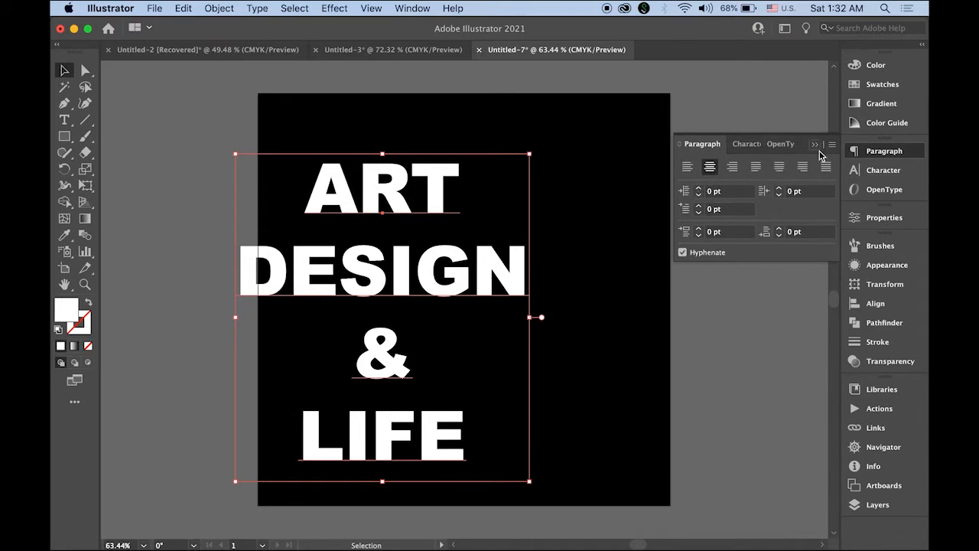
click(880, 309)
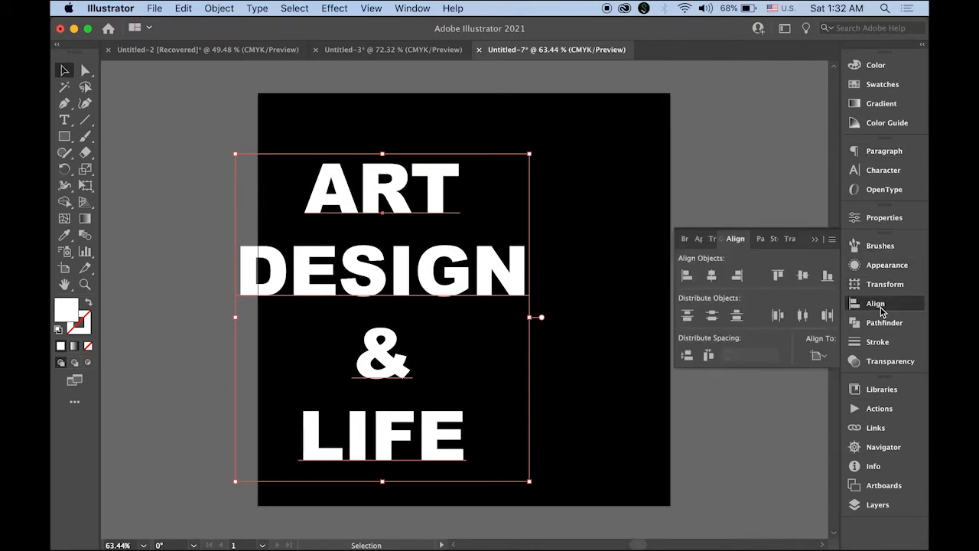
click(413, 7)
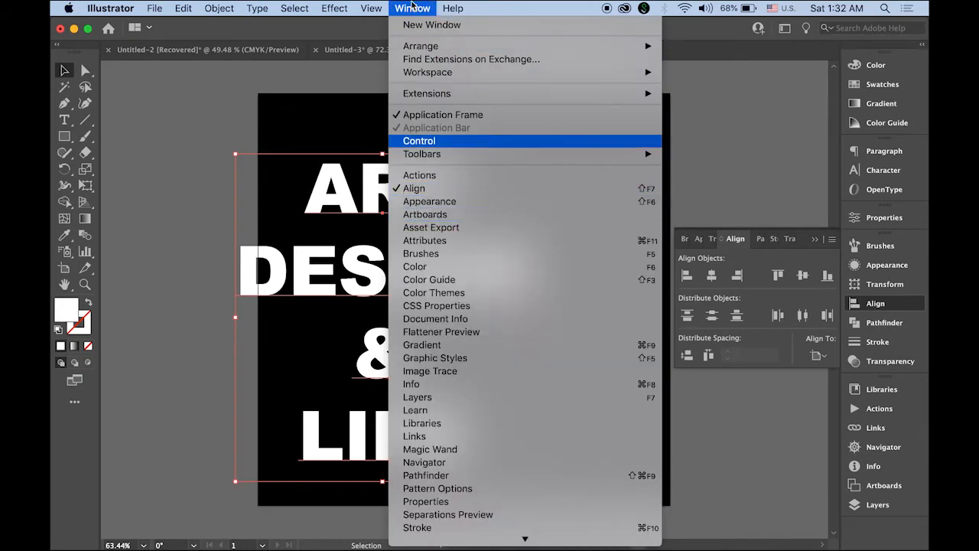
click(822, 356)
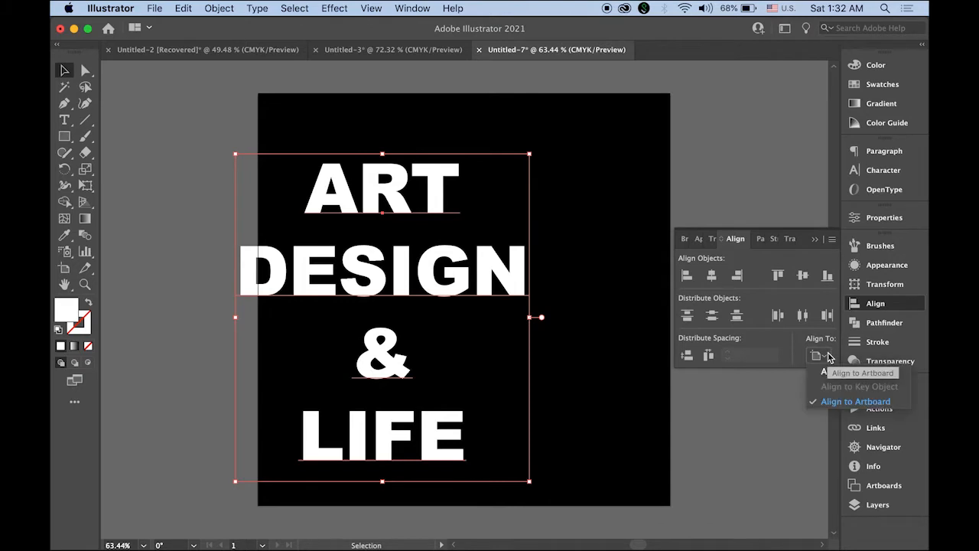
click(852, 406)
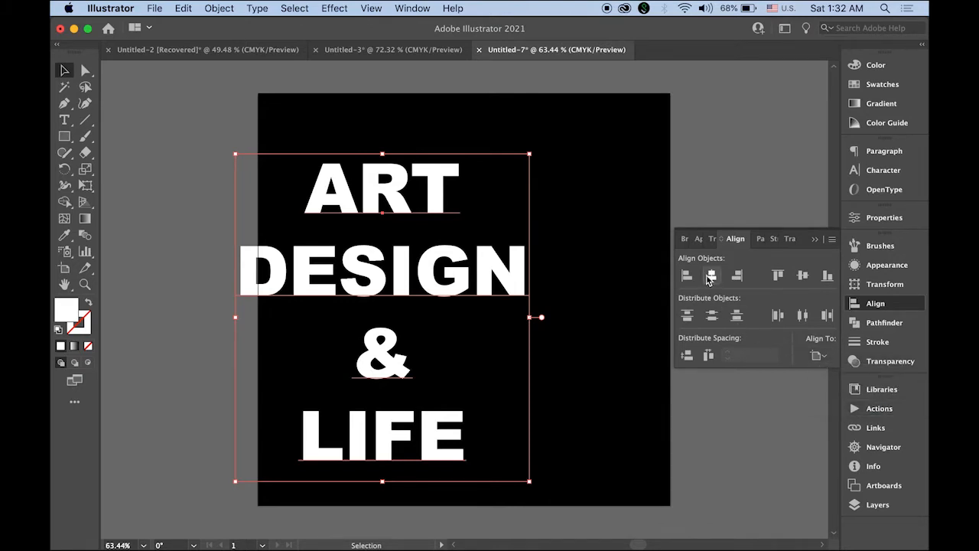
click(710, 276)
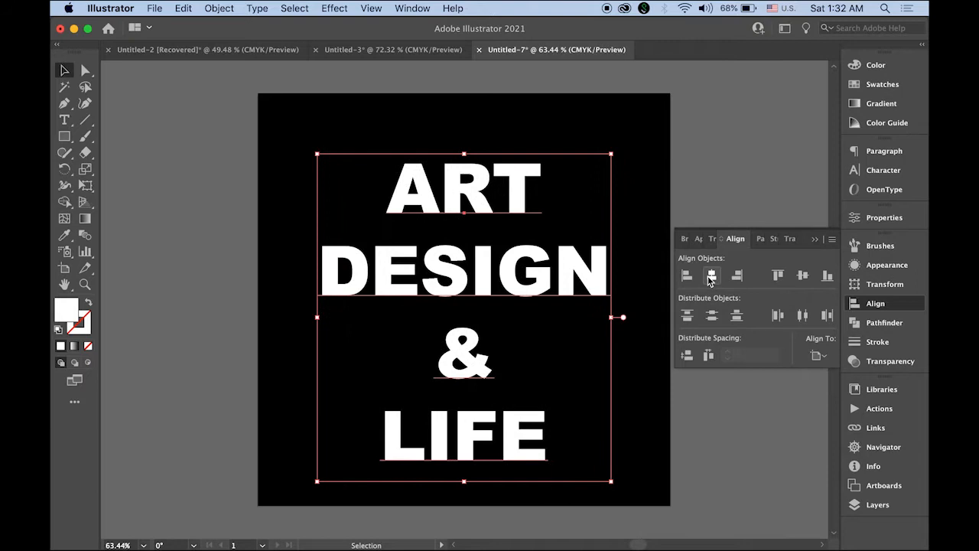
click(802, 276)
click(815, 239)
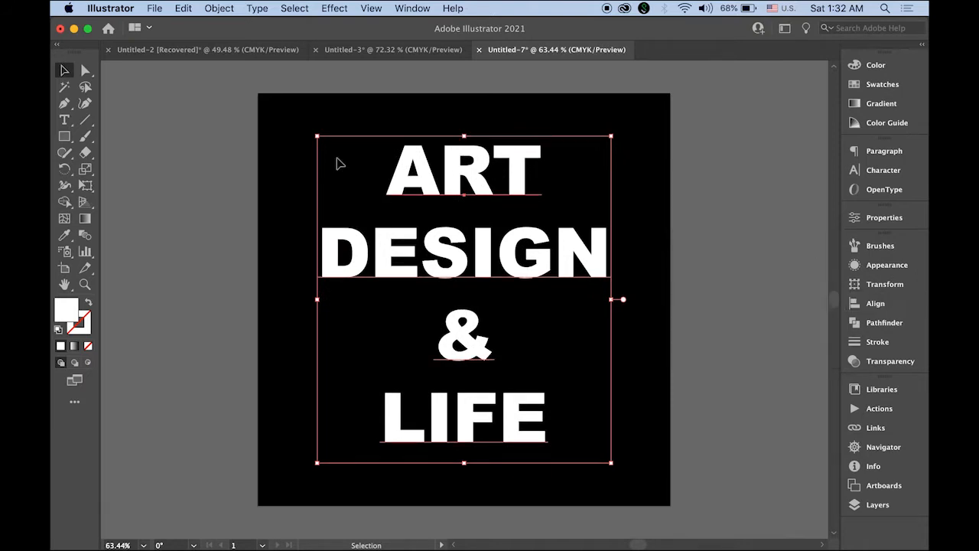
- Copy the white text block and paste the duplicate in front, exactly over the original
click(201, 117)
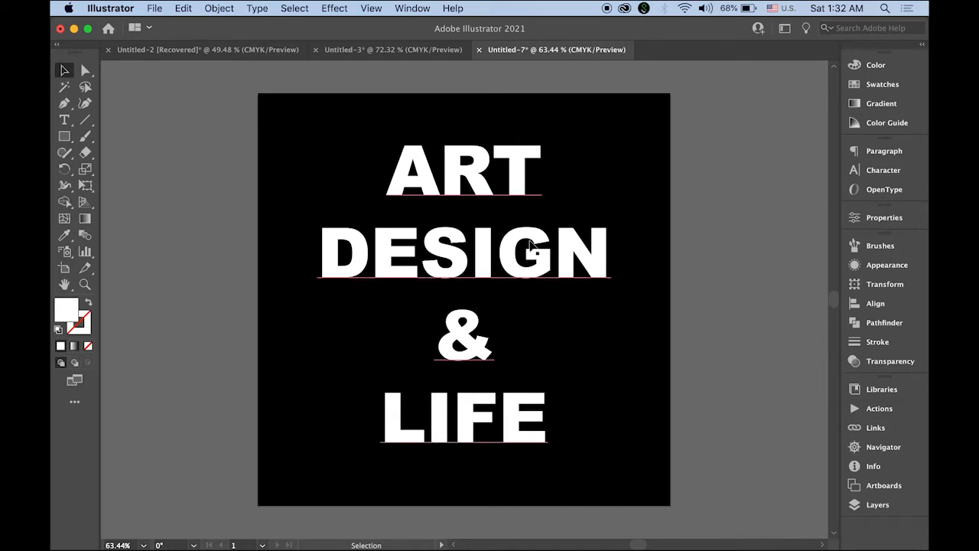
click(486, 267)
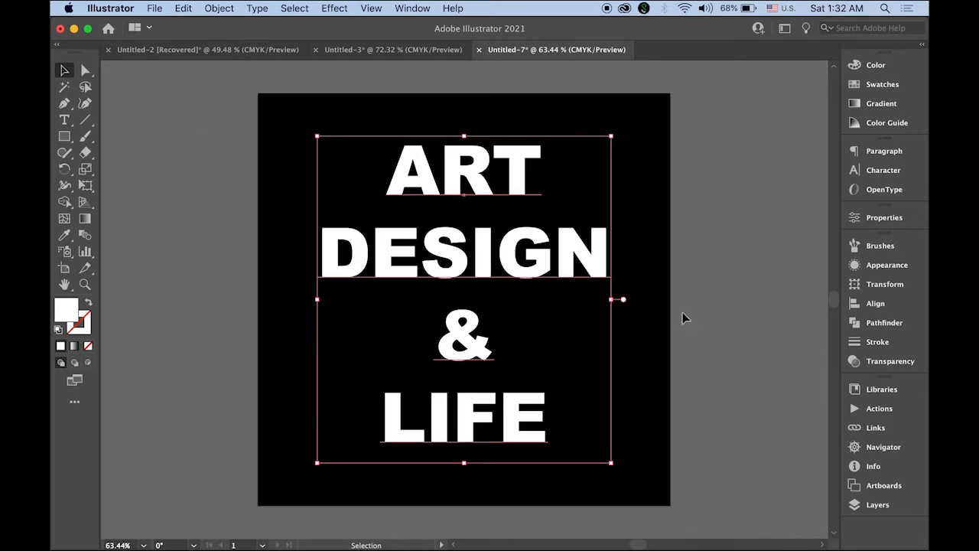
click(183, 7)
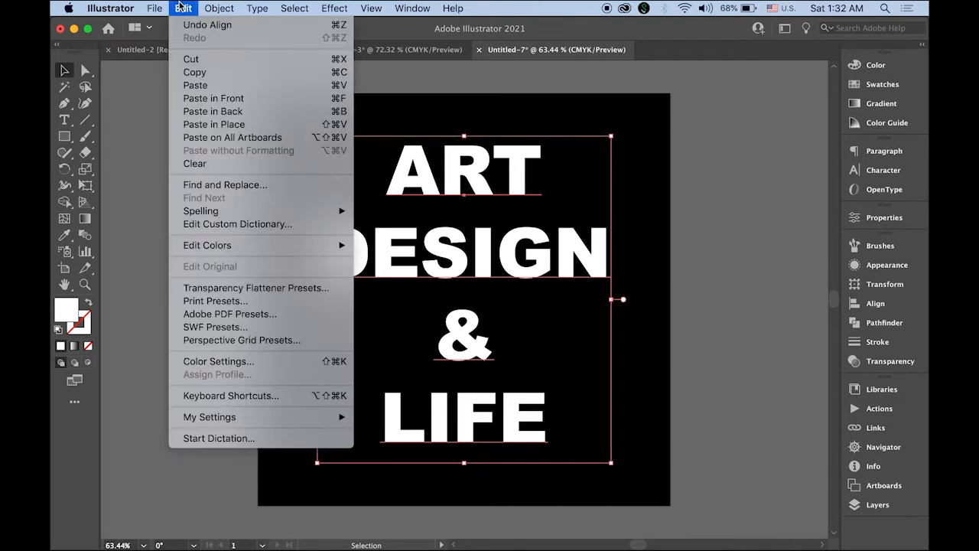
click(195, 72)
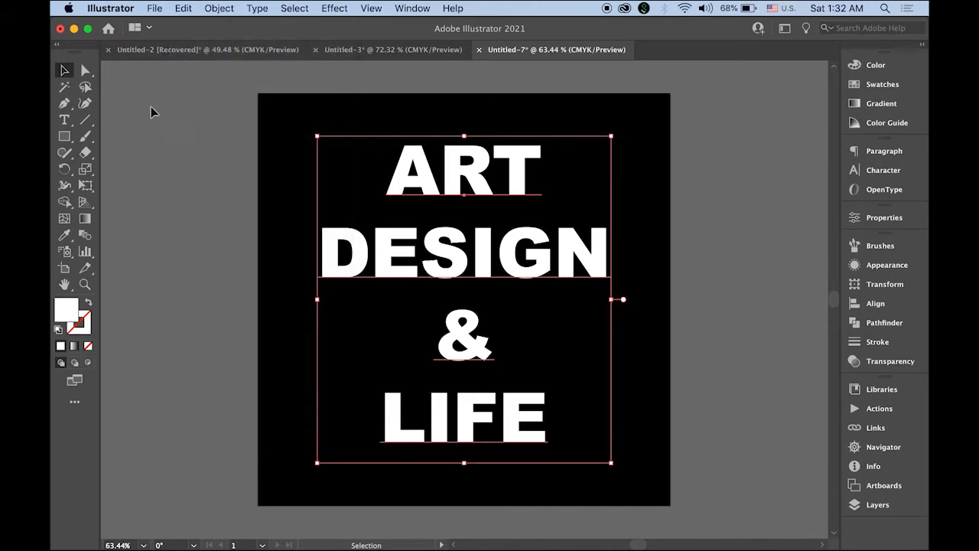
click(175, 7)
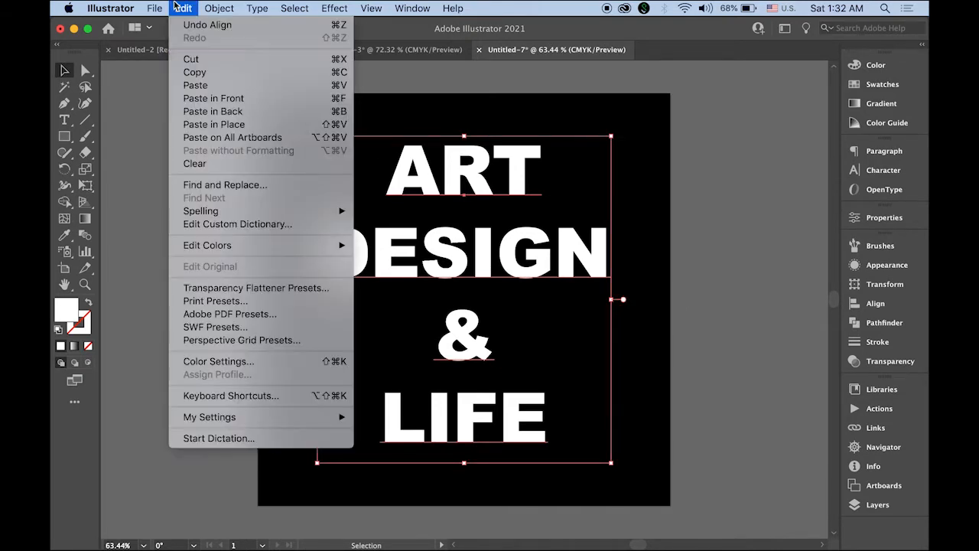
click(205, 107)
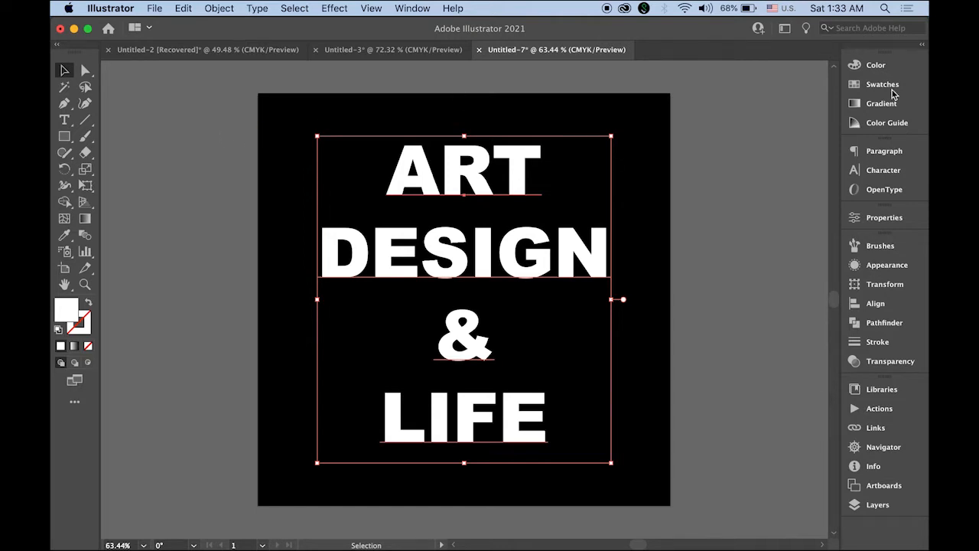
- Fill the pasted text copy with the very dark gray swatch next to black in the grayscale group
click(858, 87)
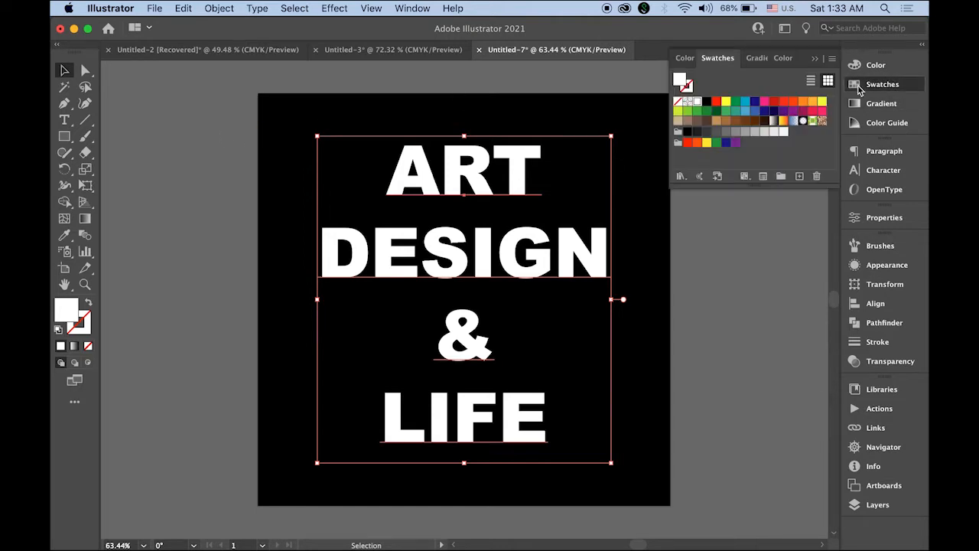
click(695, 134)
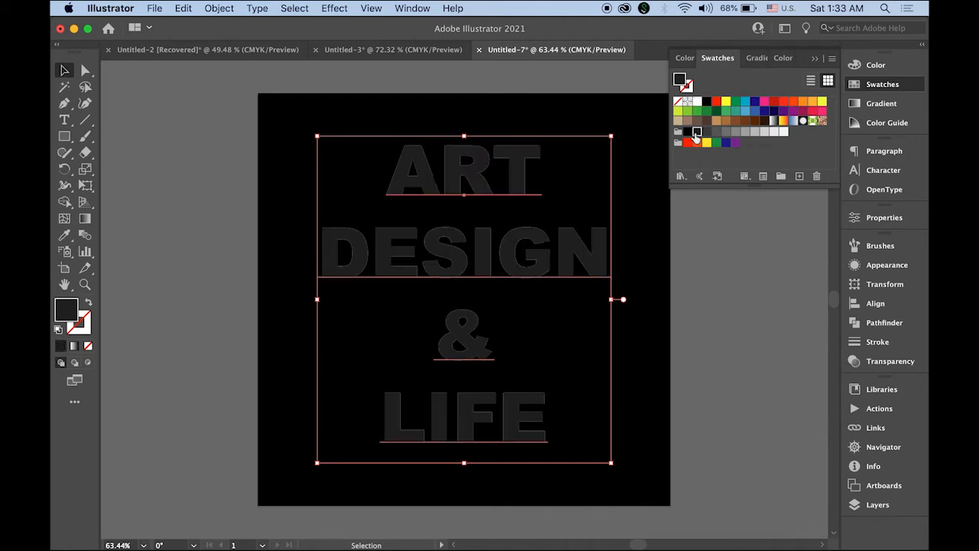
click(815, 58)
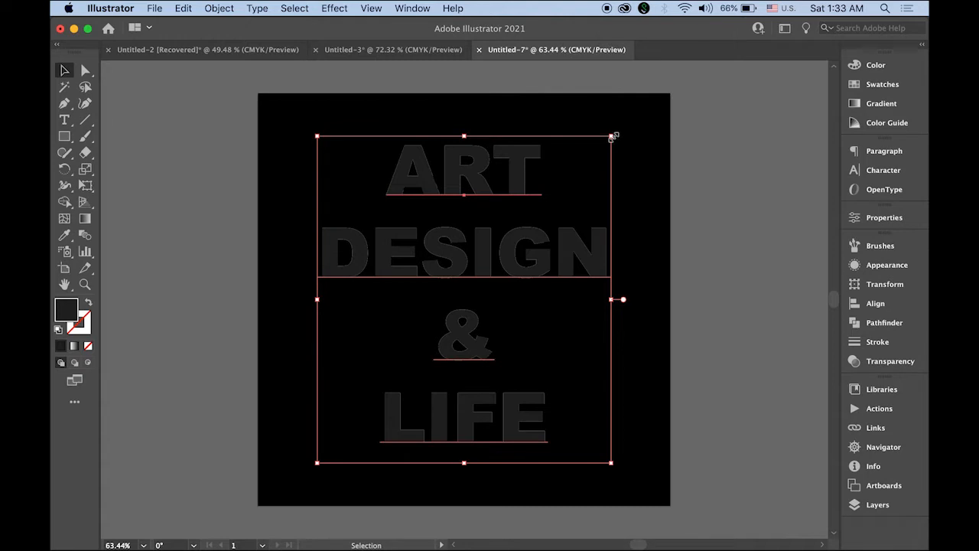
- Scale the dark text copy proportionally around its center to about half size and send it to the back behind the white text
key(shift)
drag(613, 136, 533, 205)
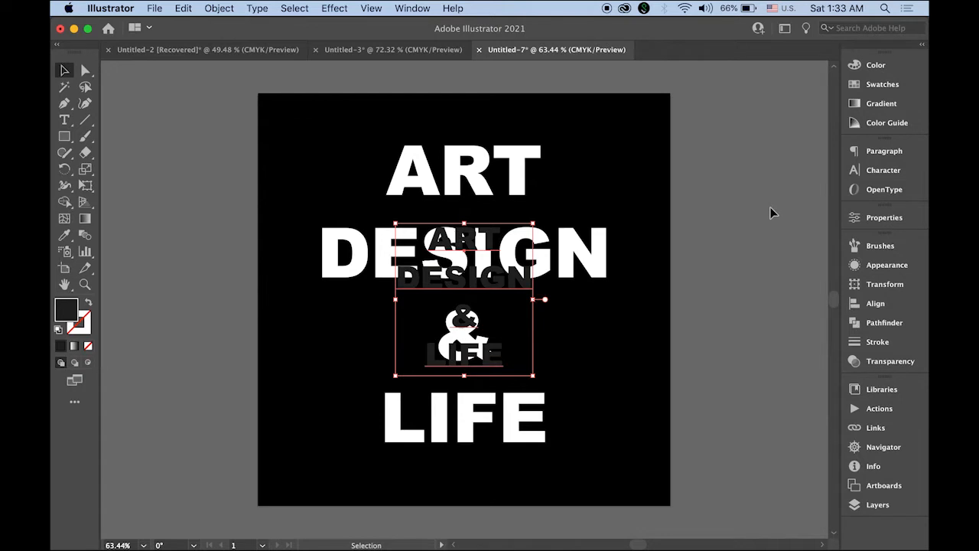
click(228, 8)
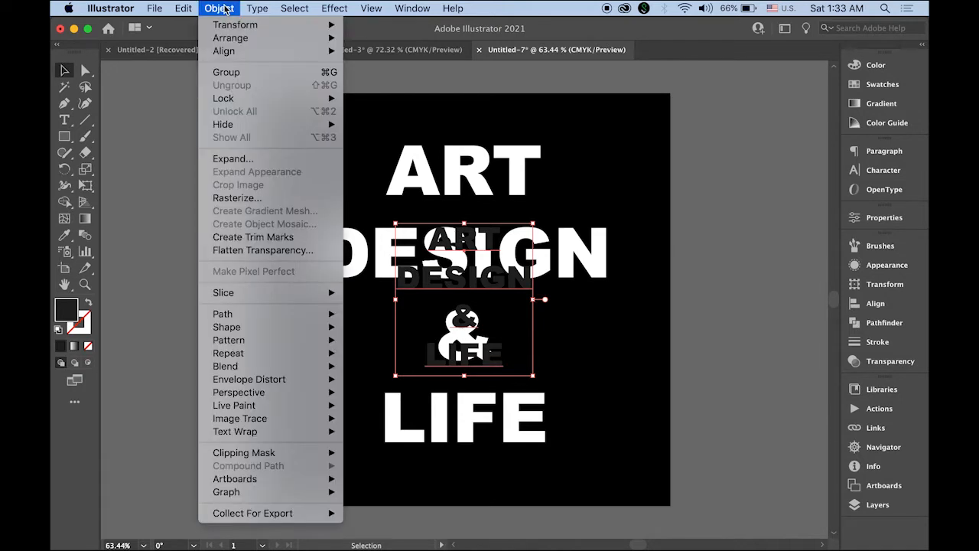
mouse_move(236, 39)
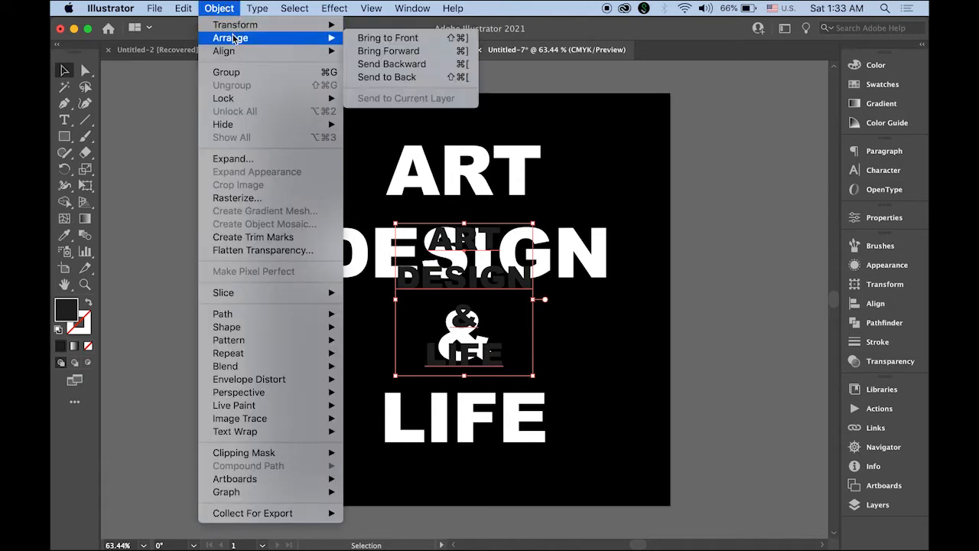
click(419, 78)
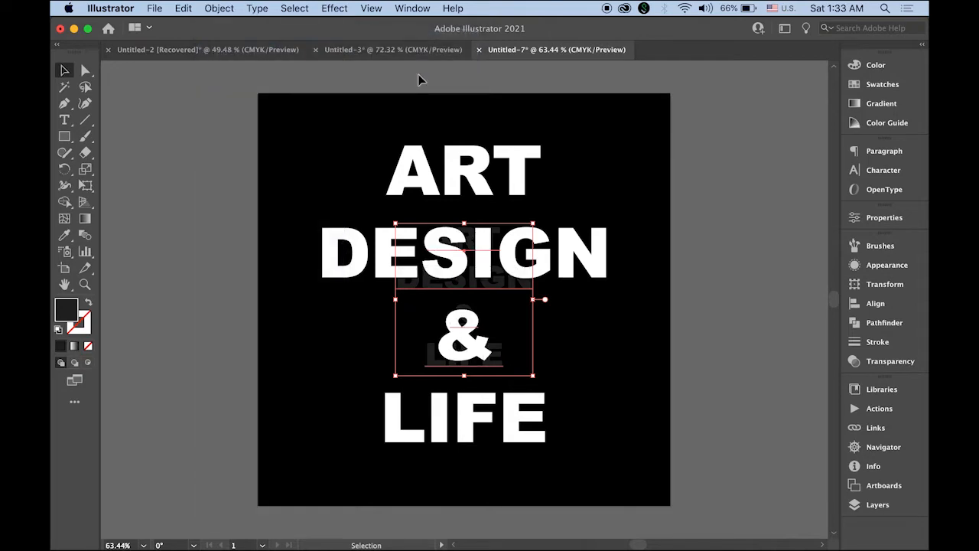
click(66, 71)
click(204, 121)
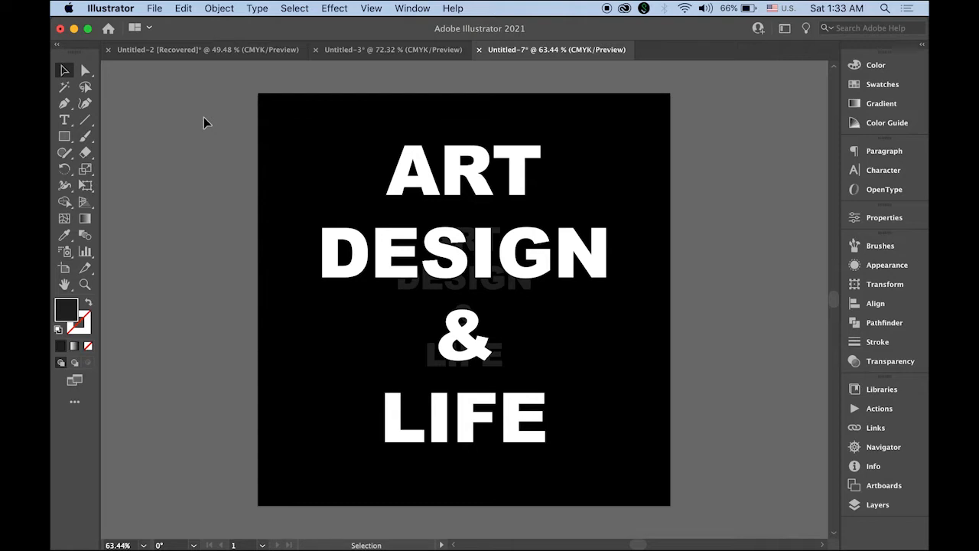
- Blend the white and dark text objects into a 3D extrusion with Specified Distance spacing of 1 px
drag(277, 104, 660, 477)
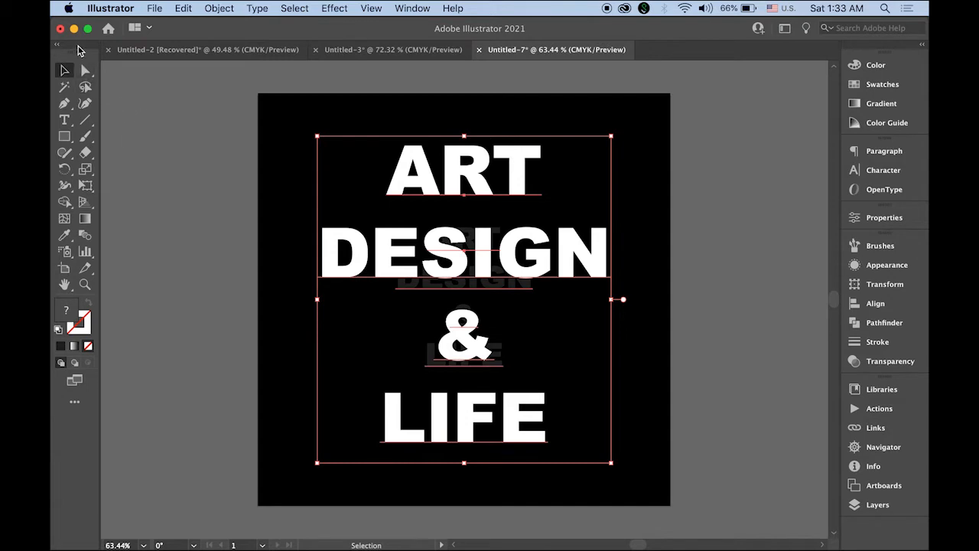
double_click(86, 241)
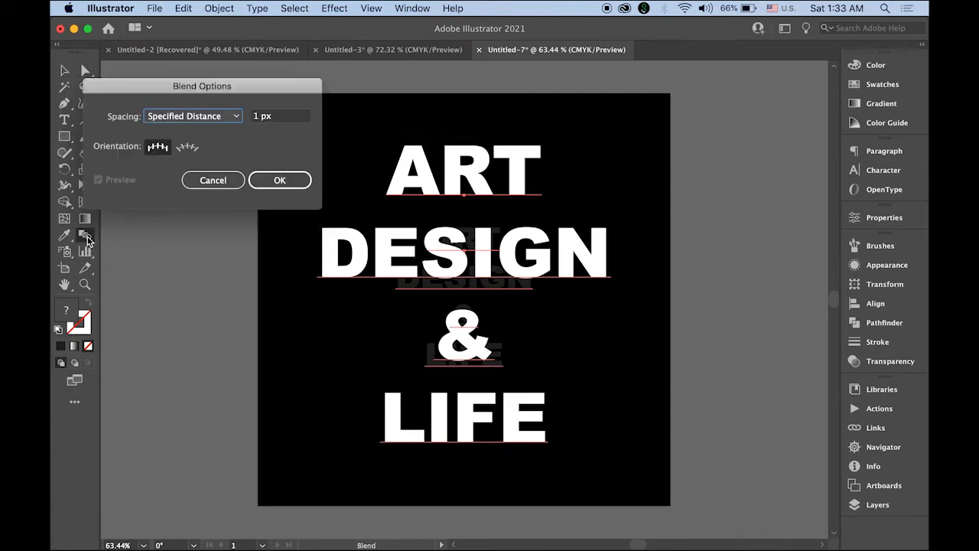
click(235, 117)
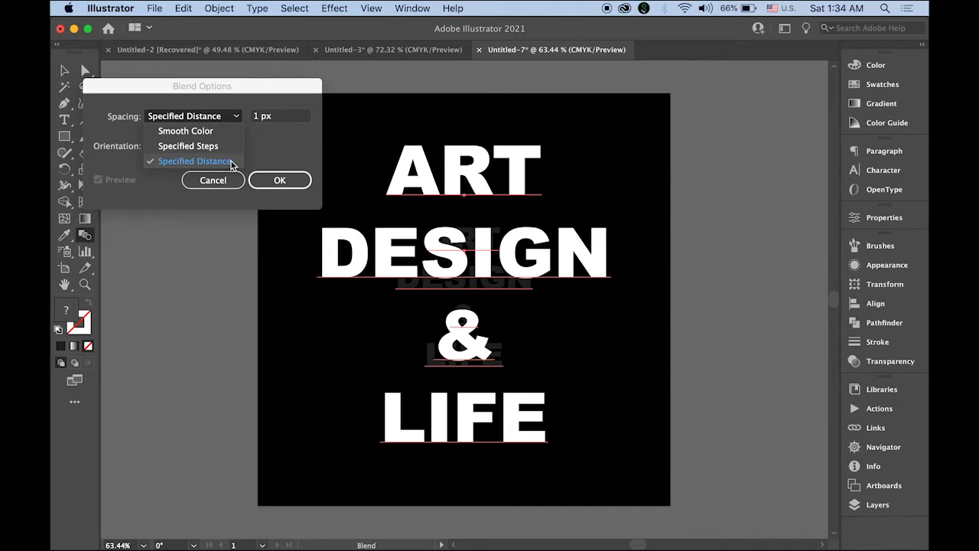
click(296, 151)
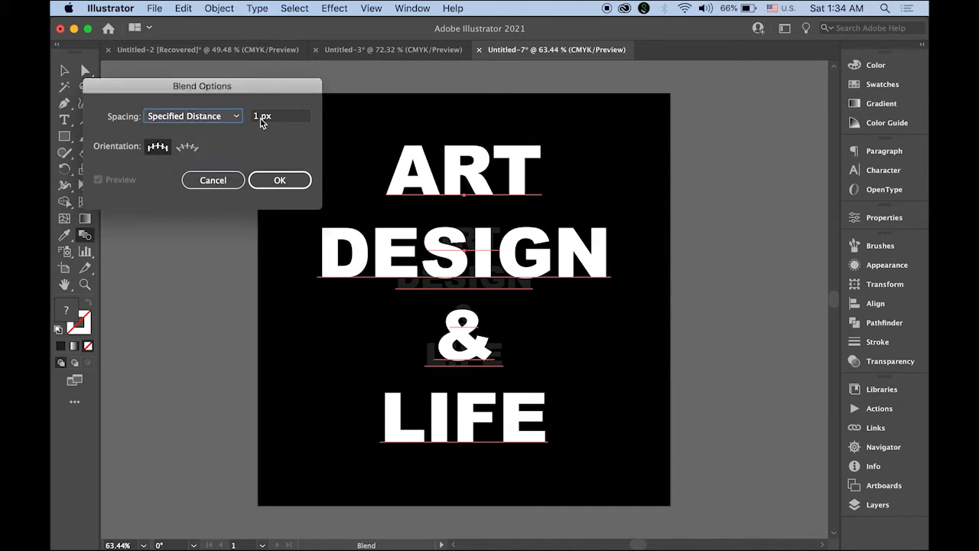
click(287, 183)
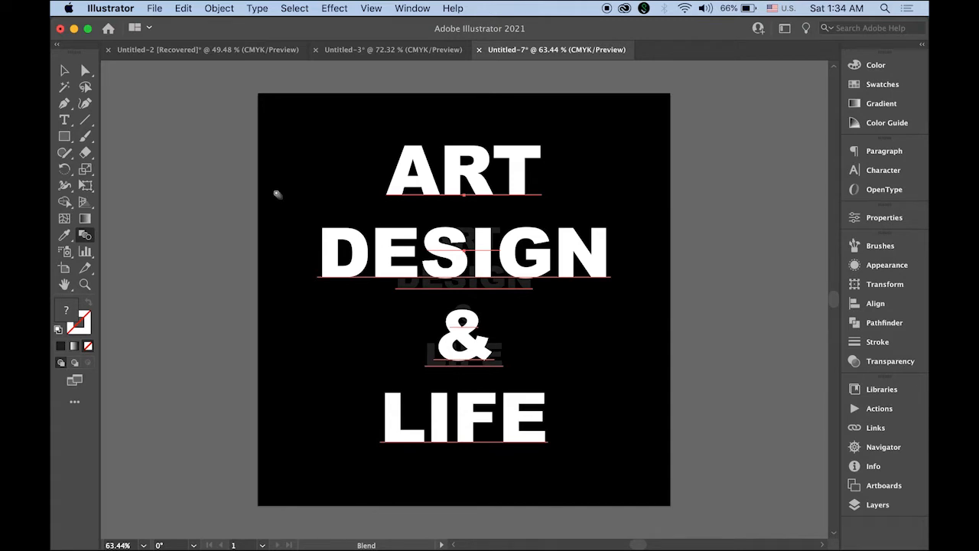
key(super+alt+b)
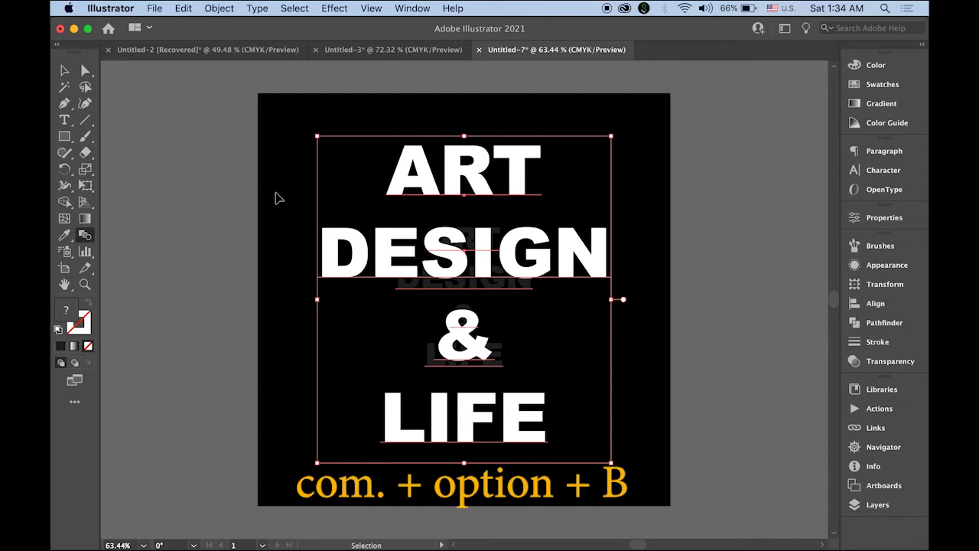
click(278, 198)
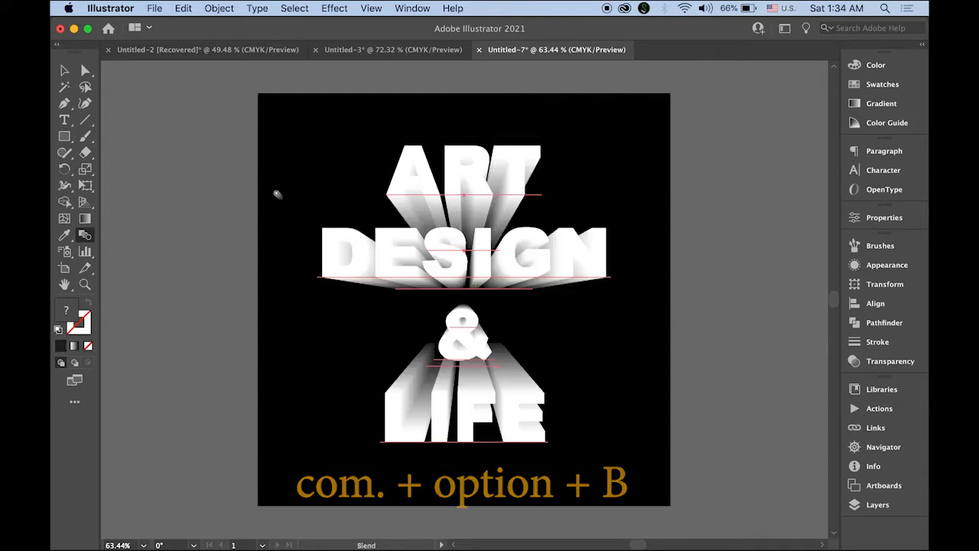
click(68, 69)
click(192, 128)
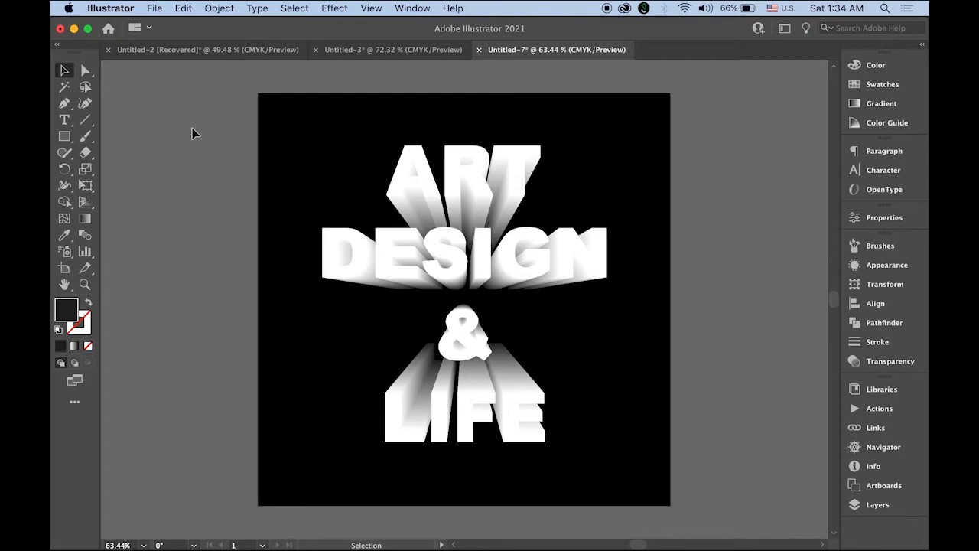
- Hide Layer 1, which holds the black background, leaving only the blended text on the artboard
click(878, 504)
click(674, 390)
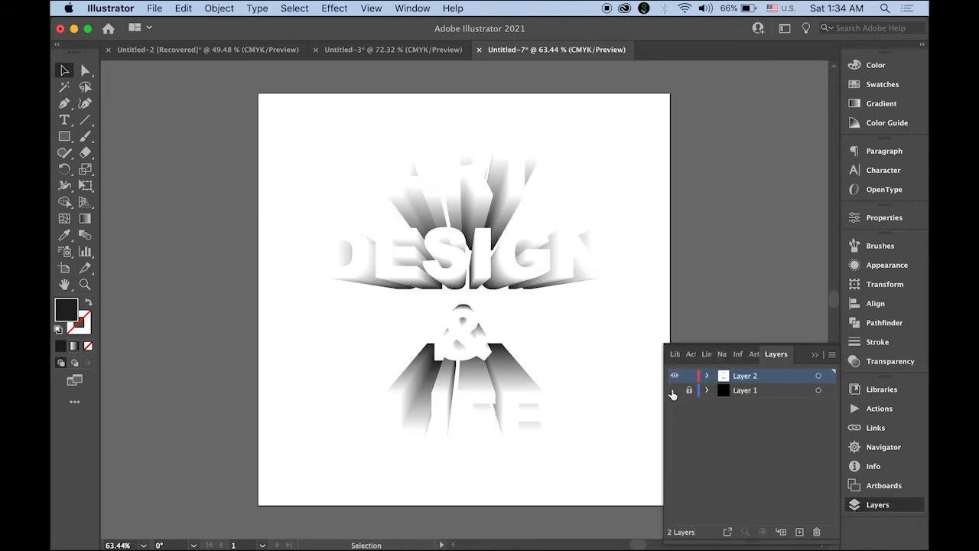
click(814, 355)
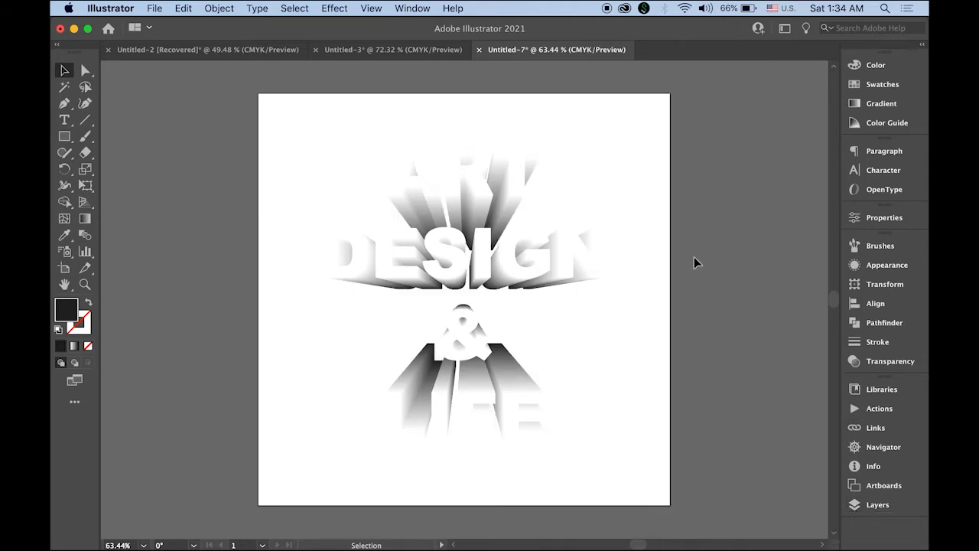
click(155, 8)
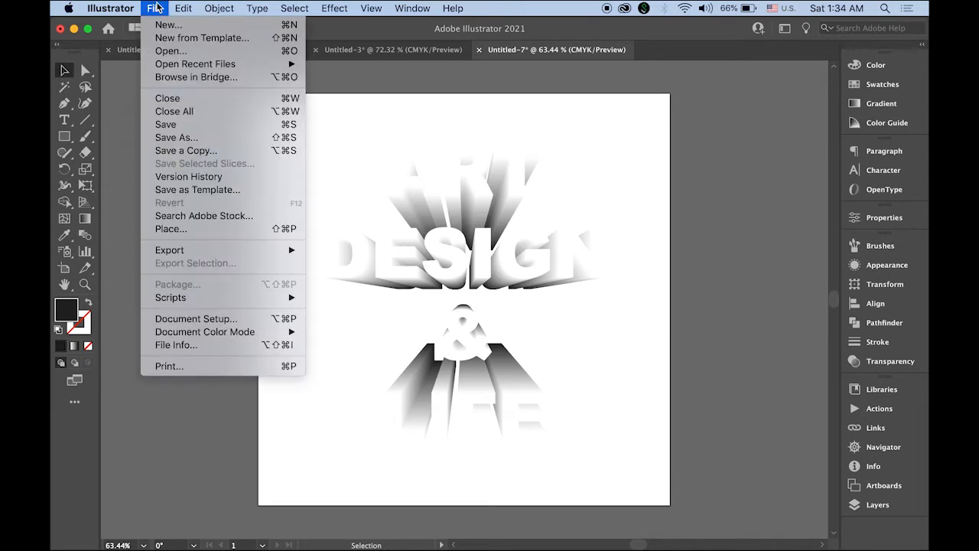
mouse_move(215, 255)
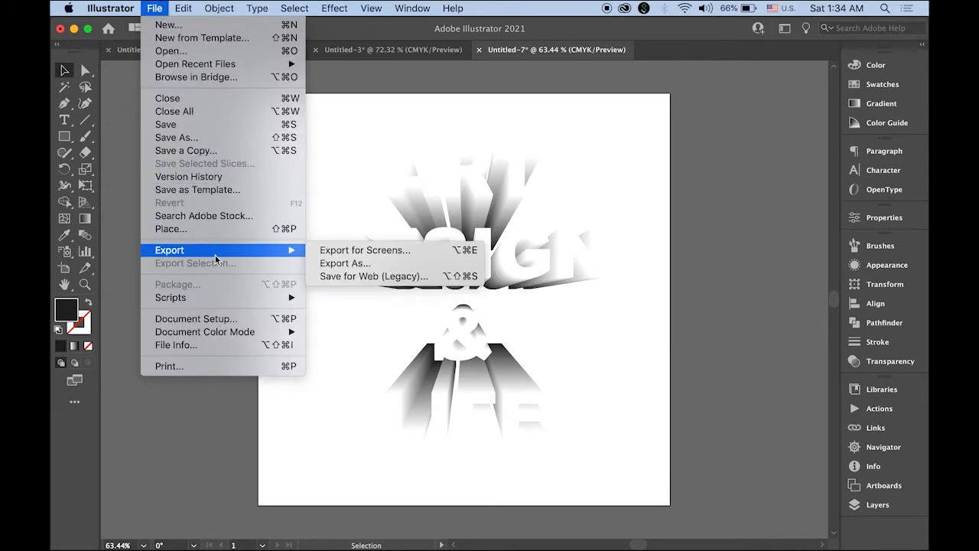
click(348, 276)
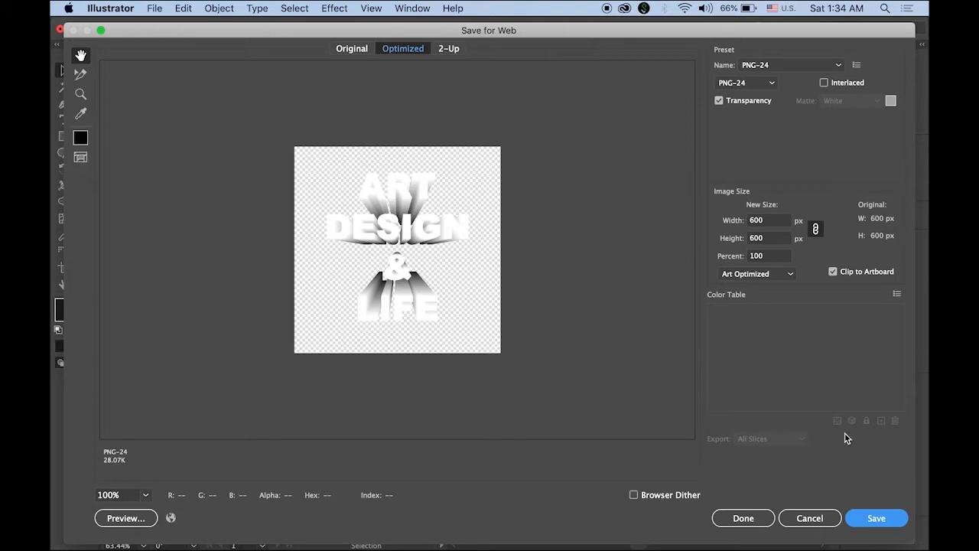
click(891, 519)
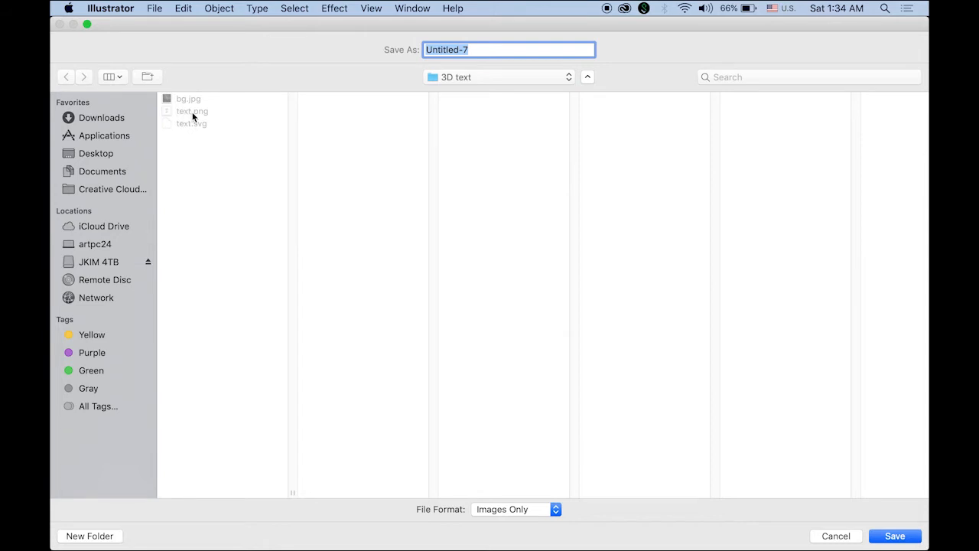
click(836, 535)
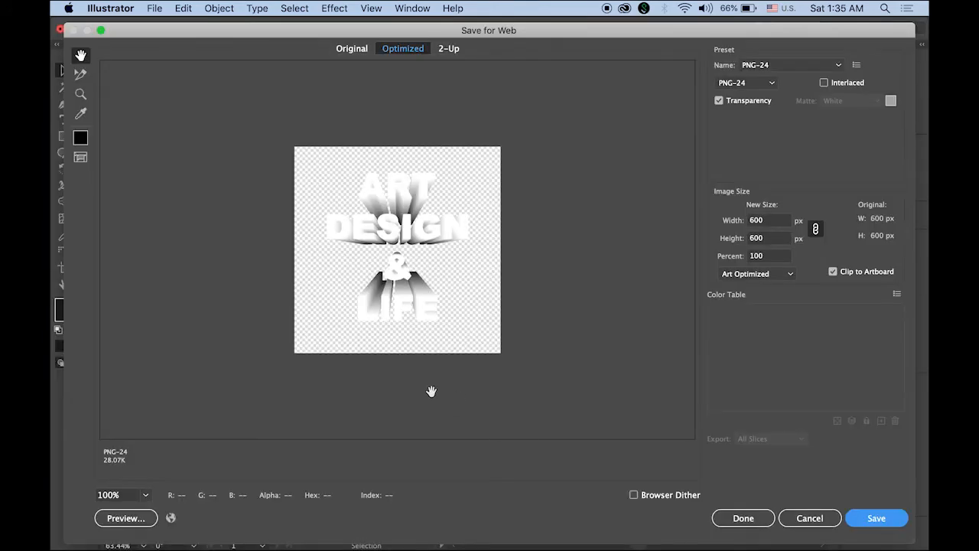
click(809, 518)
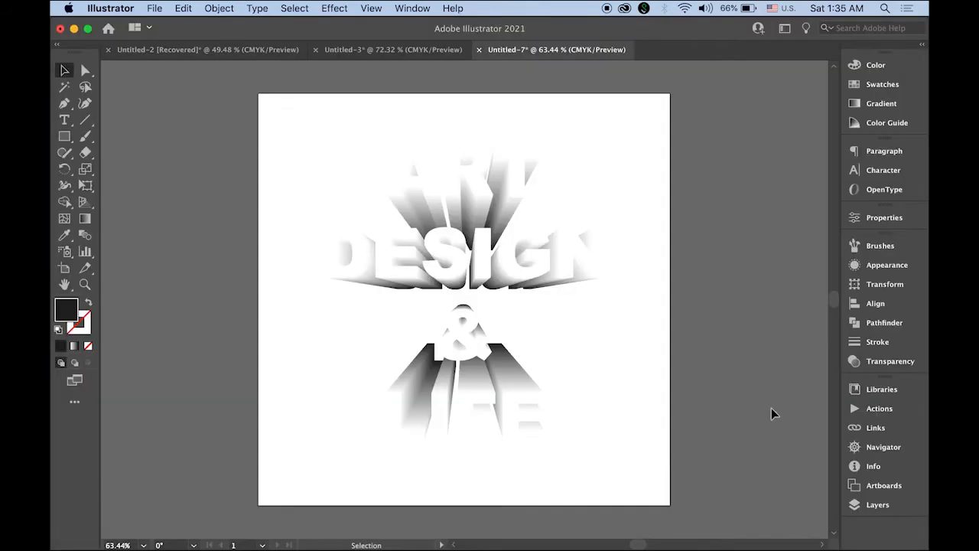
- Switch to Animate and create a 600 x 600 px HTML5 Canvas document at 24 fps
mouse_move(233, 546)
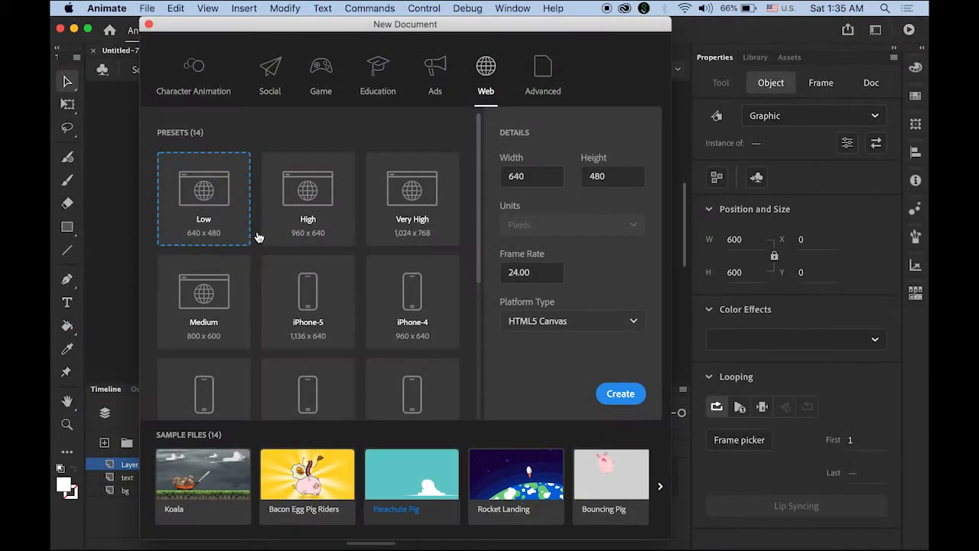
click(535, 175)
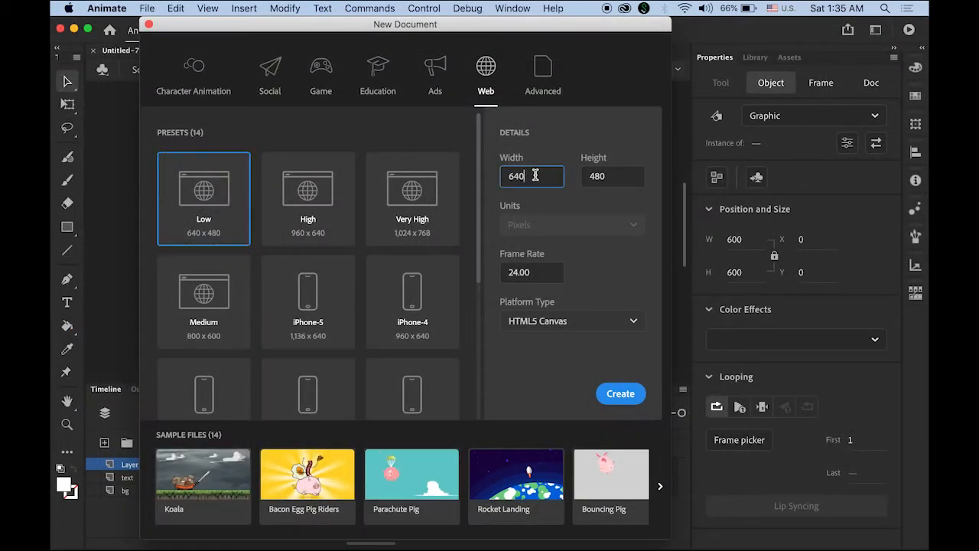
drag(534, 175, 459, 179)
text(600)
click(608, 176)
text(600)
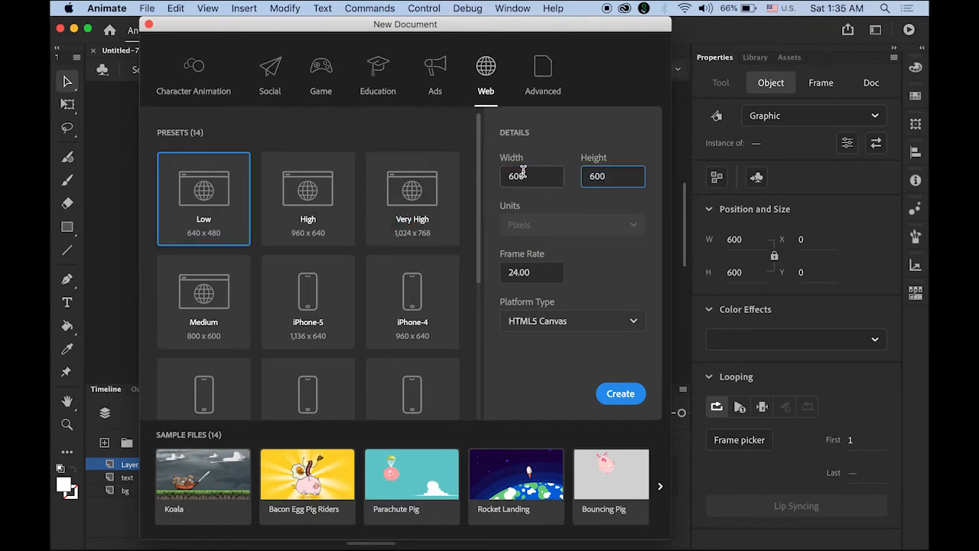
click(544, 274)
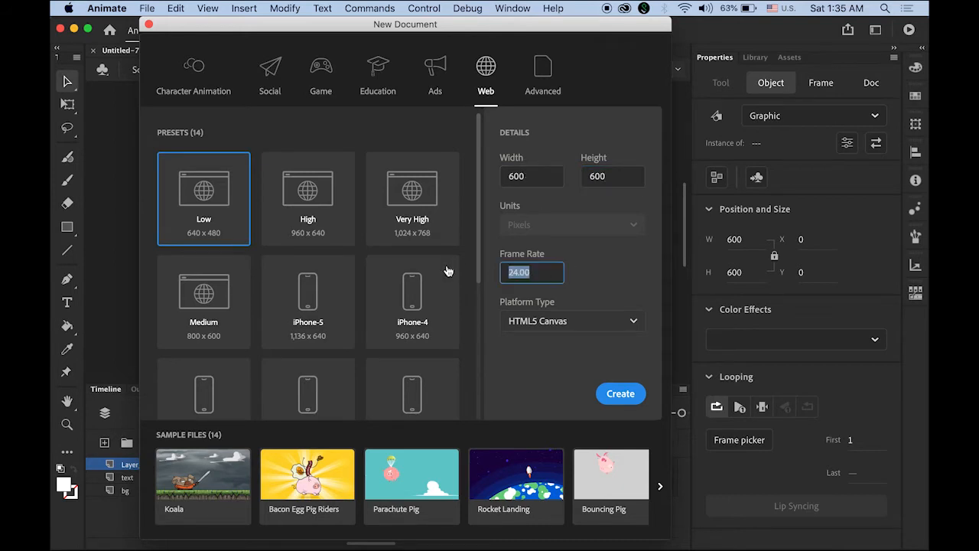
click(617, 322)
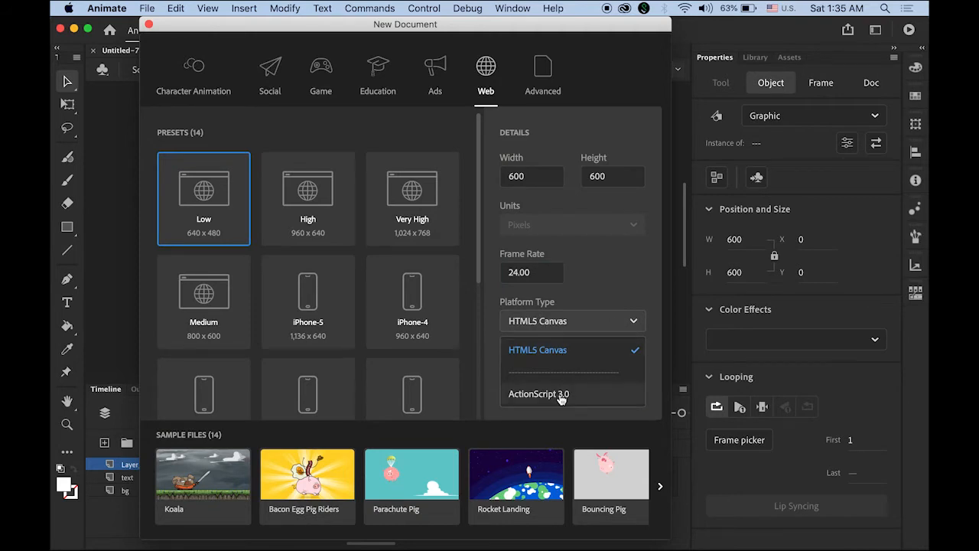
click(563, 352)
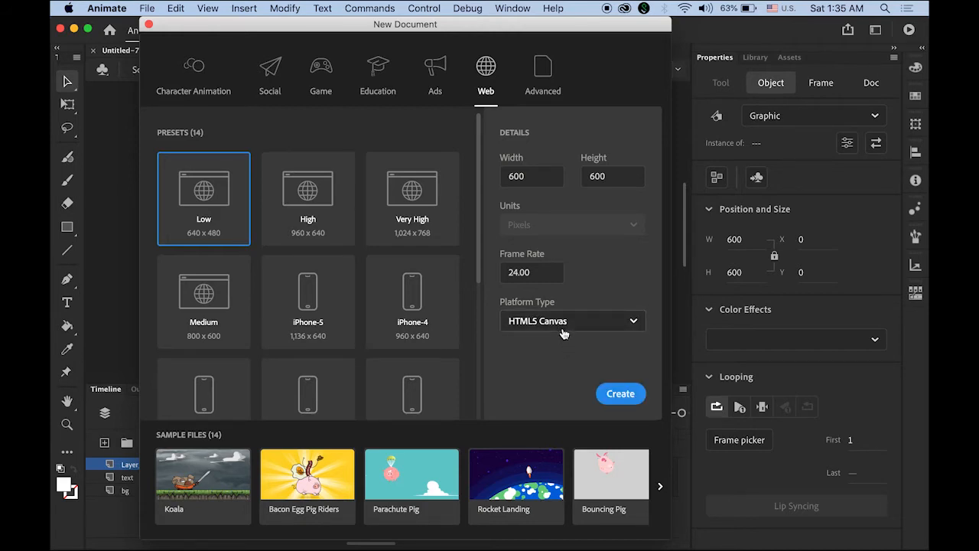
click(621, 394)
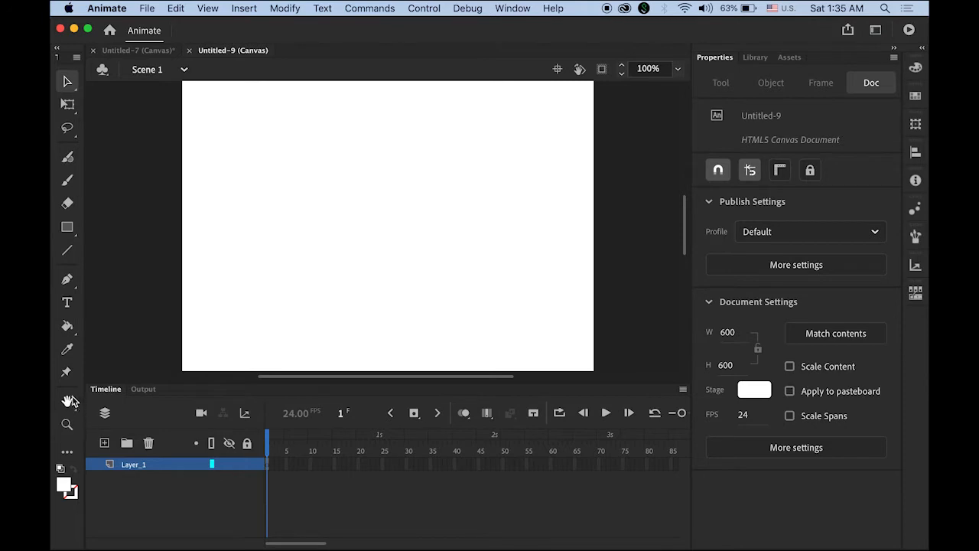
- Fit the whole stage in view and set the stage background color to black
double_click(69, 404)
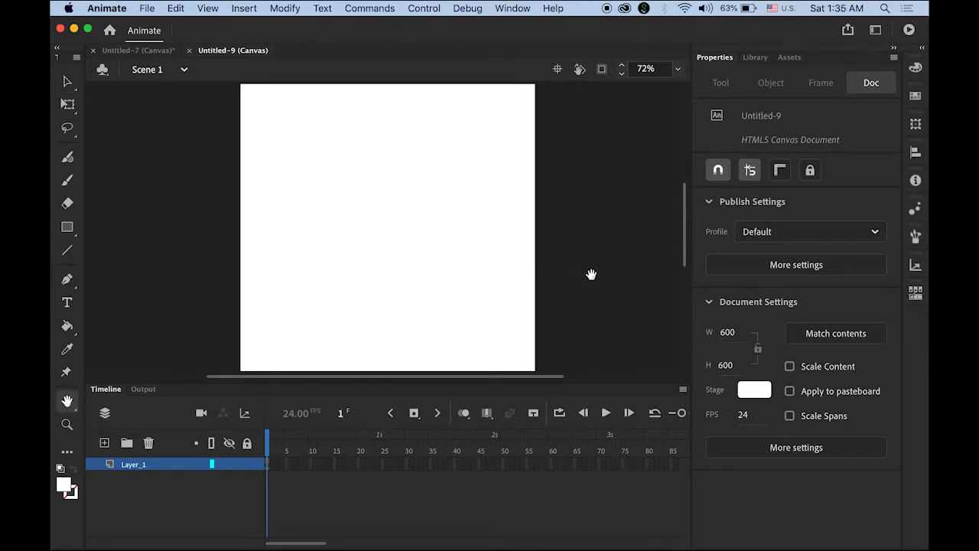
click(754, 389)
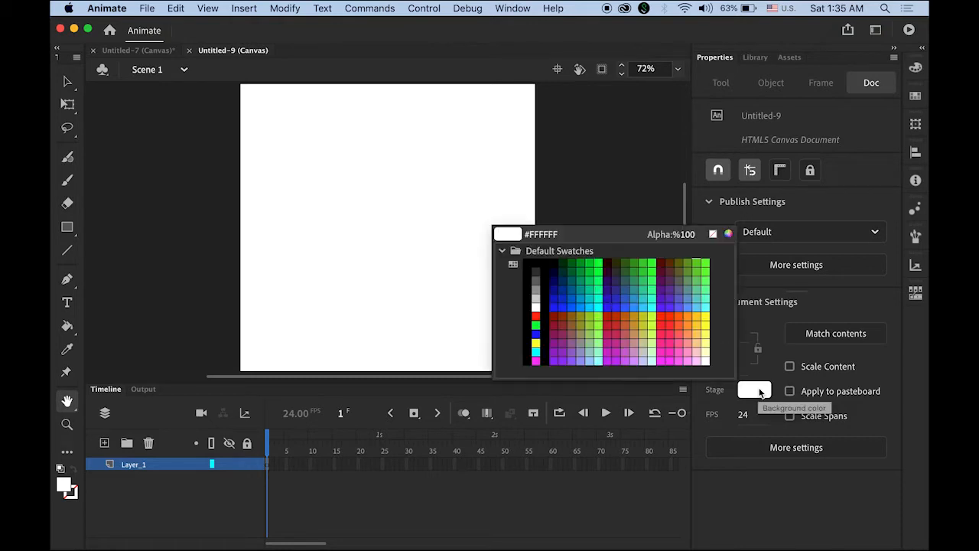
click(530, 266)
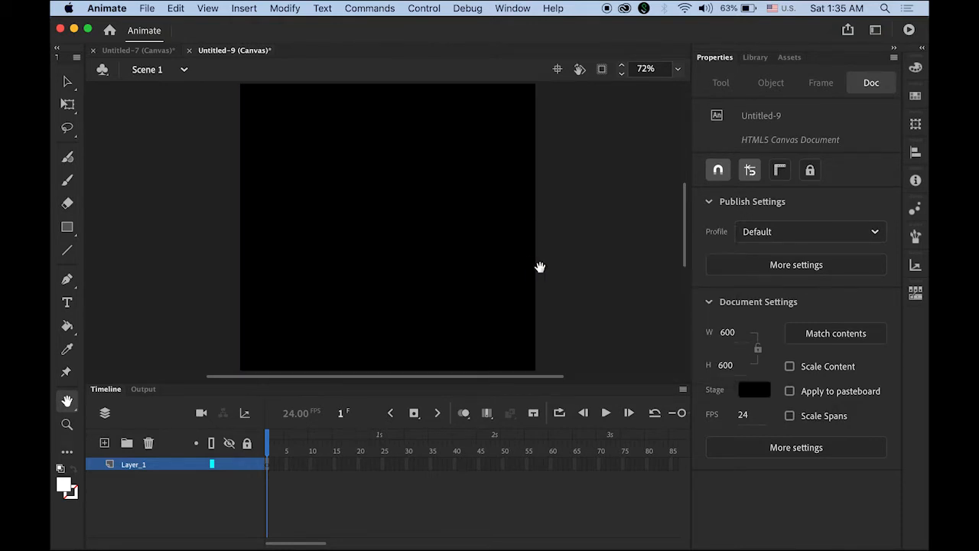
click(67, 83)
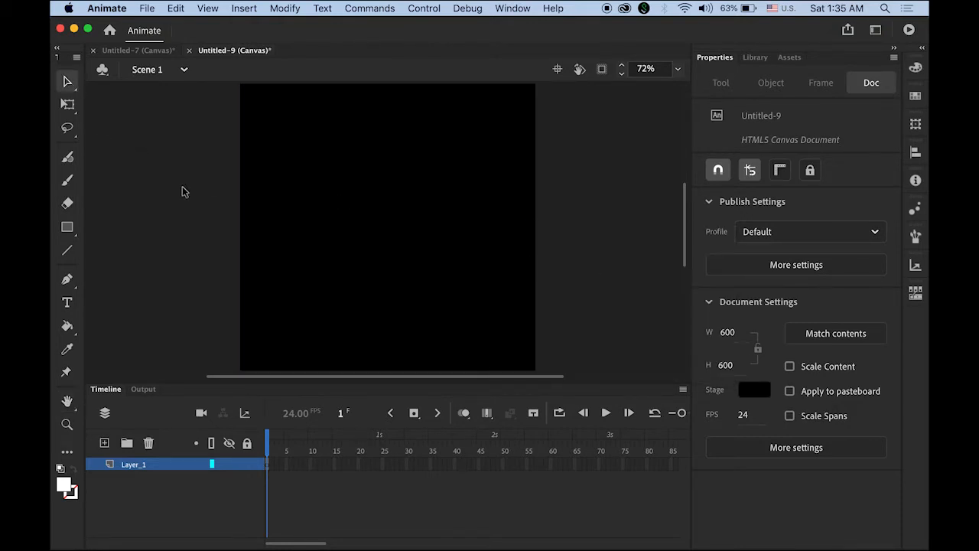
- Import bg.jpg and text.png from the 3D text folder into the document's library
click(755, 57)
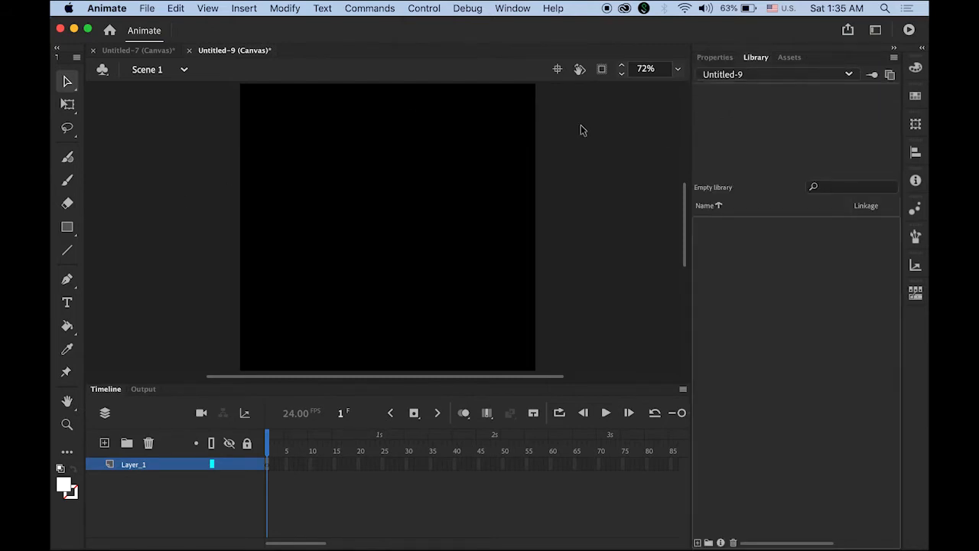
click(145, 8)
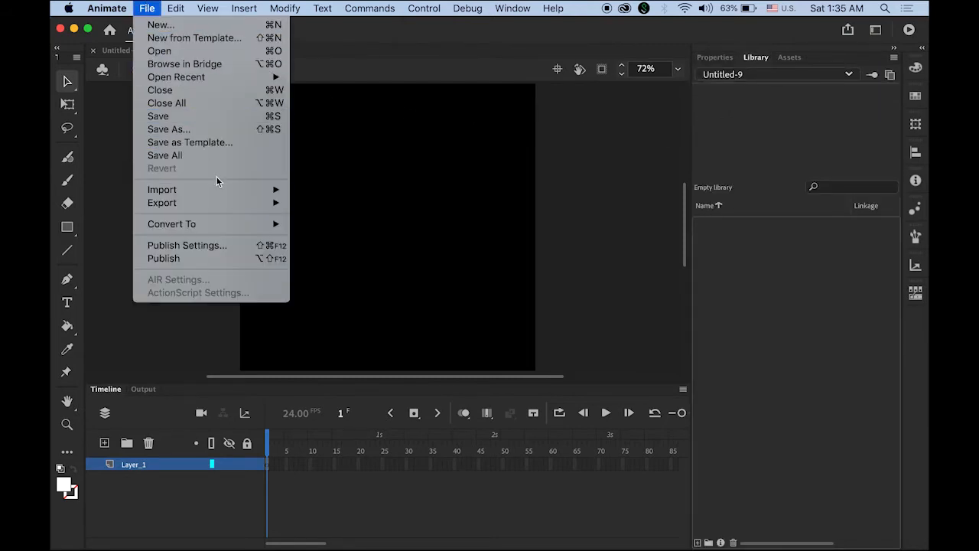
mouse_move(218, 190)
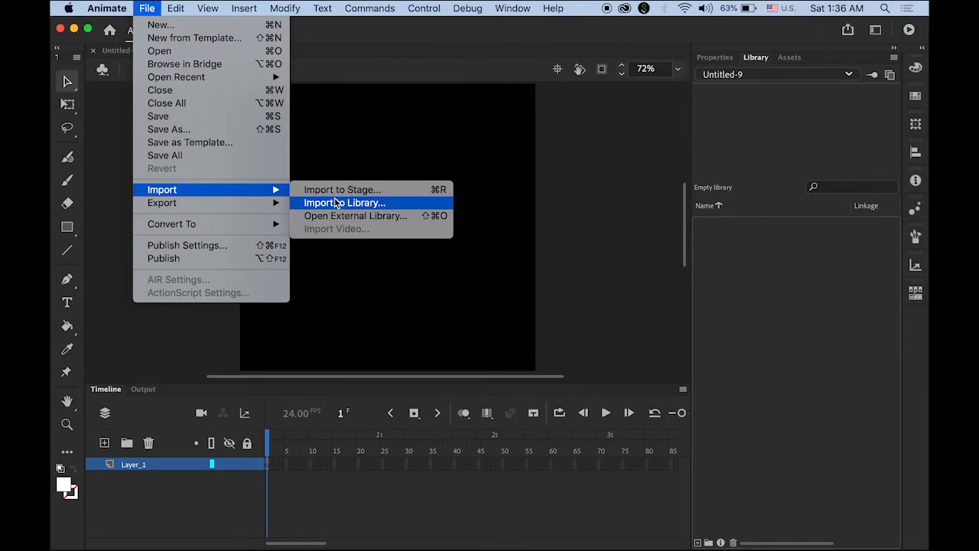
click(404, 205)
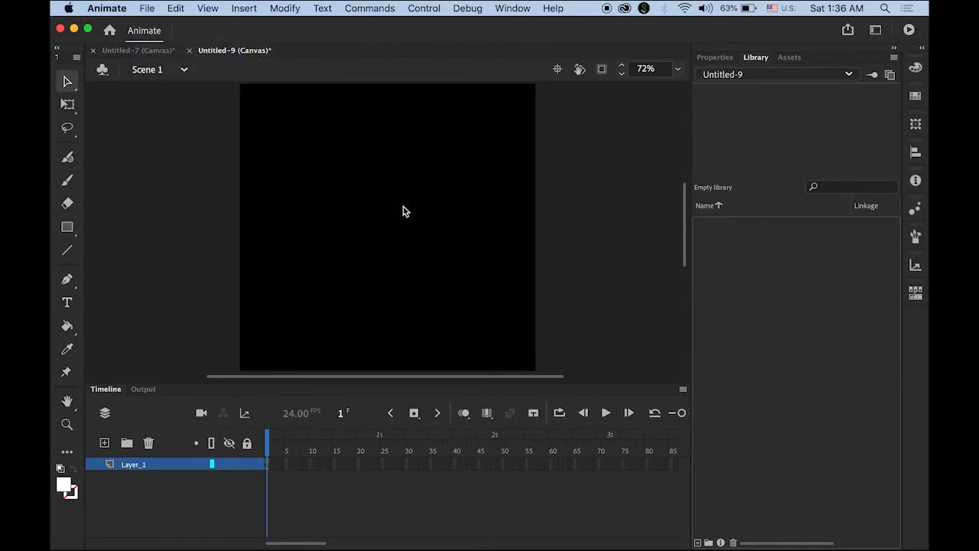
click(357, 122)
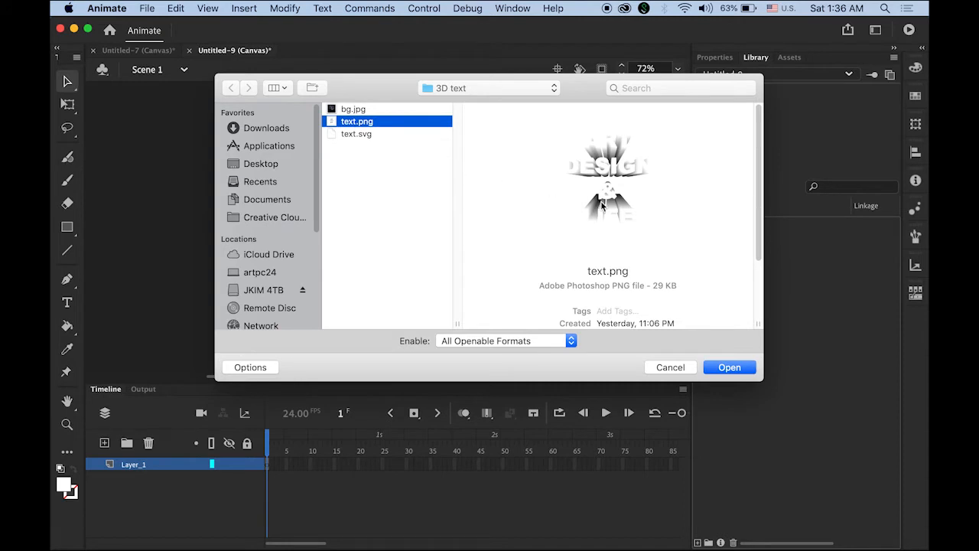
click(354, 110)
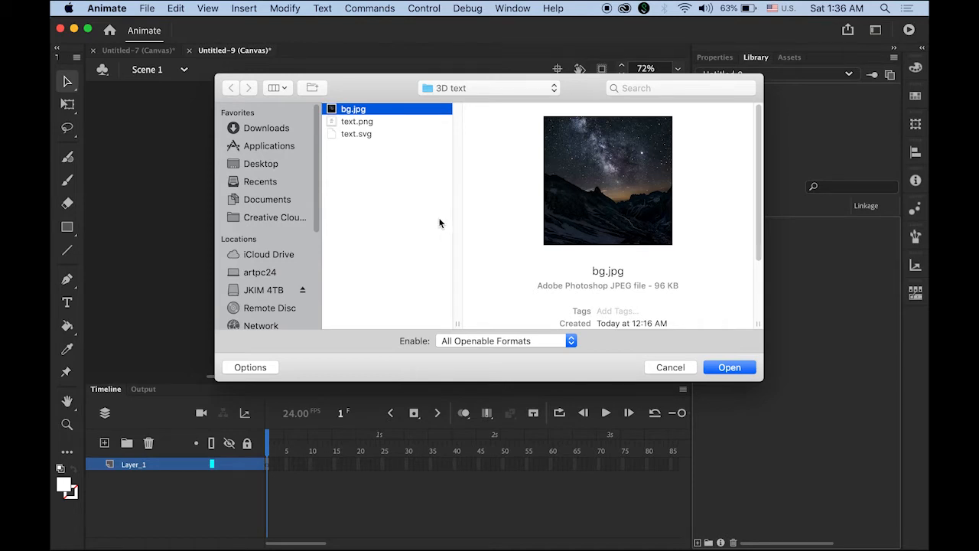
super+click(362, 122)
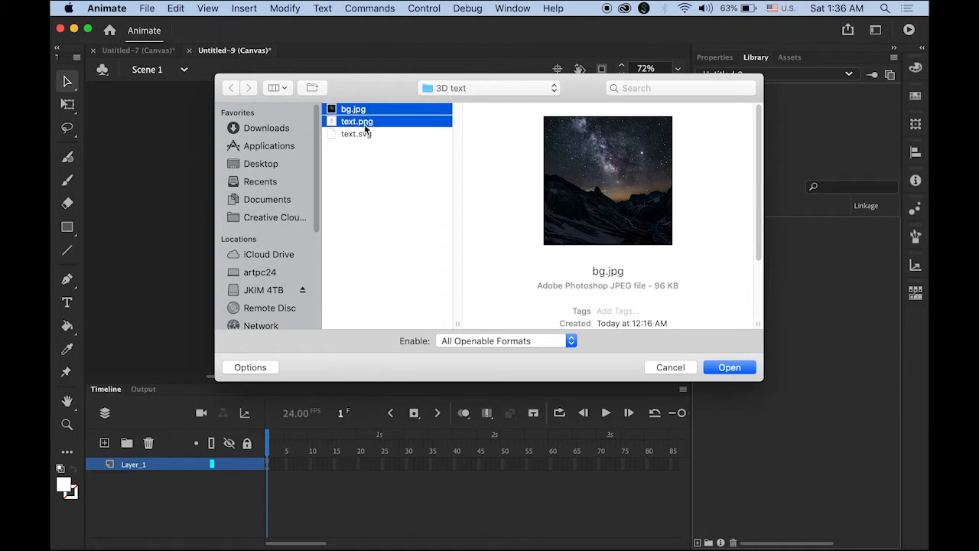
click(730, 369)
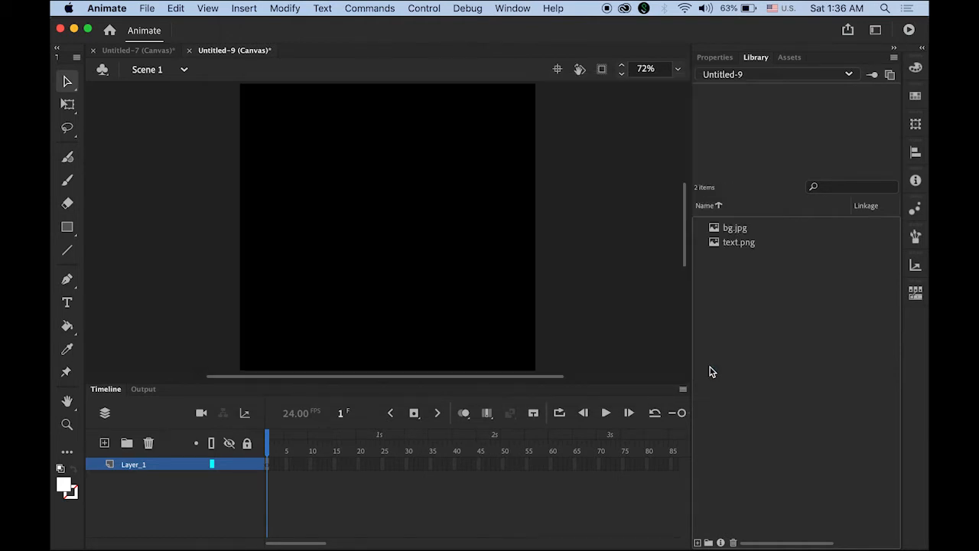
- Place bg.jpg from the library on the stage and set its X position to 0 to align it with the stage
click(728, 227)
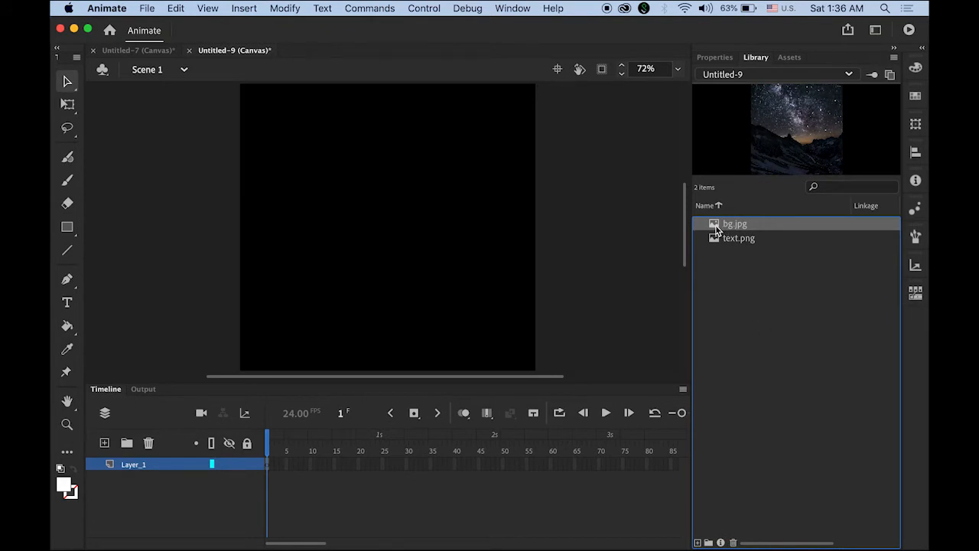
drag(716, 229, 408, 239)
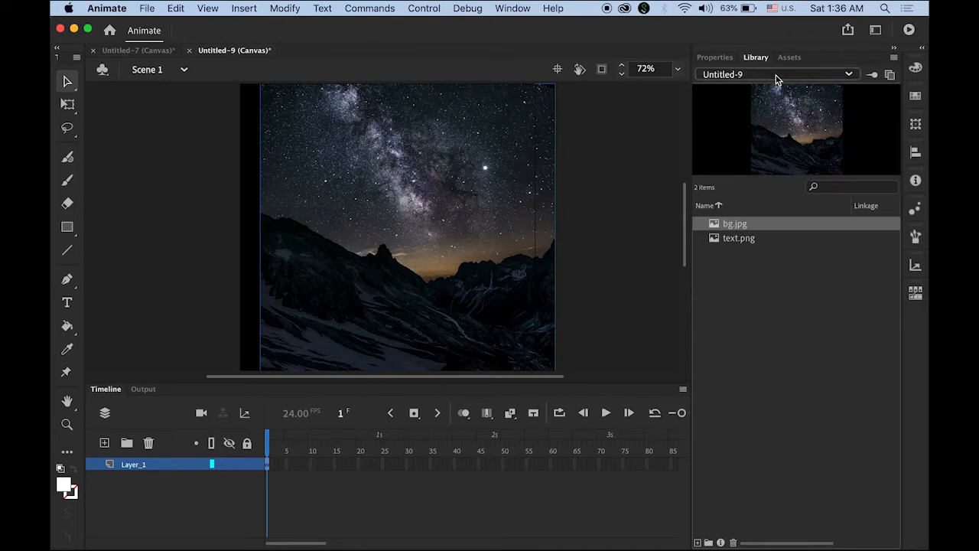
click(709, 58)
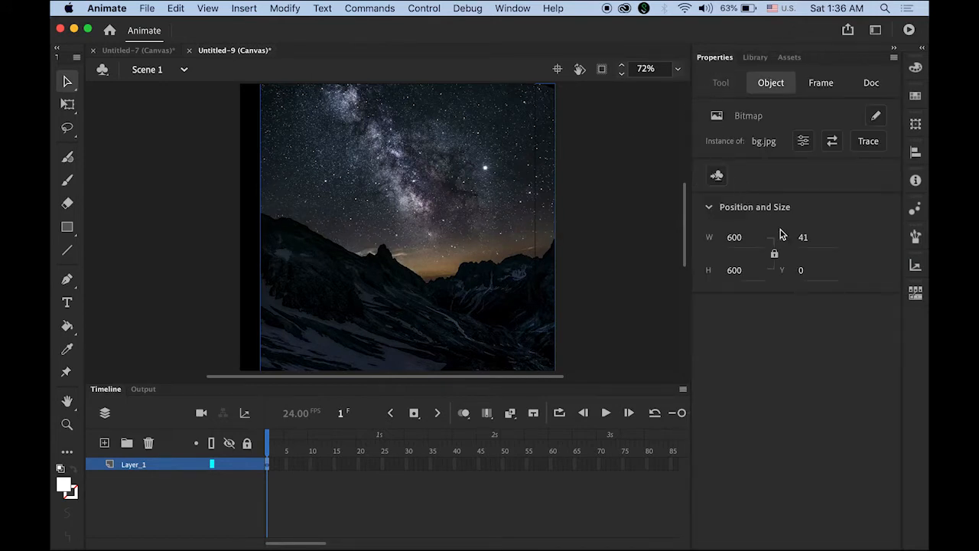
click(803, 237)
text(0)
key(Return)
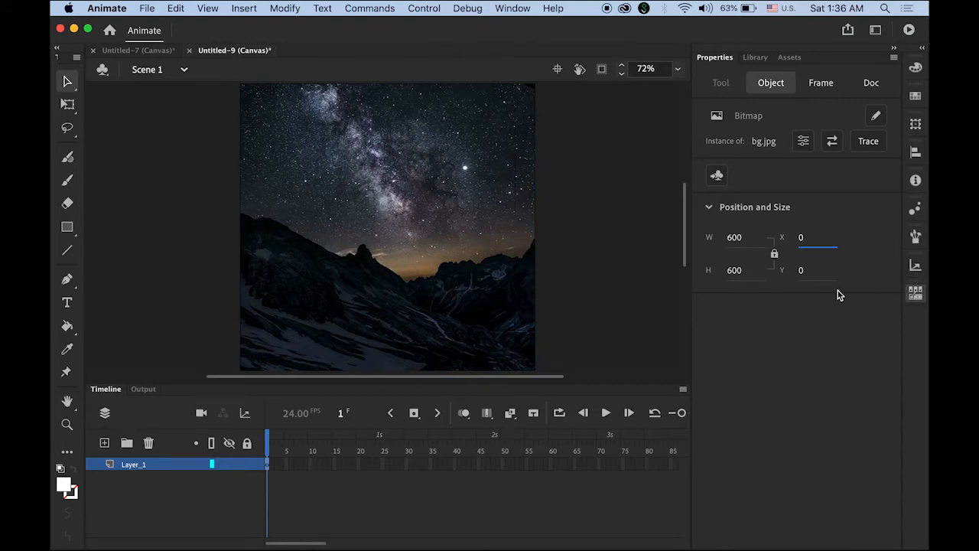
- Deselect the background image and check the stage color setting, keeping it black
click(146, 145)
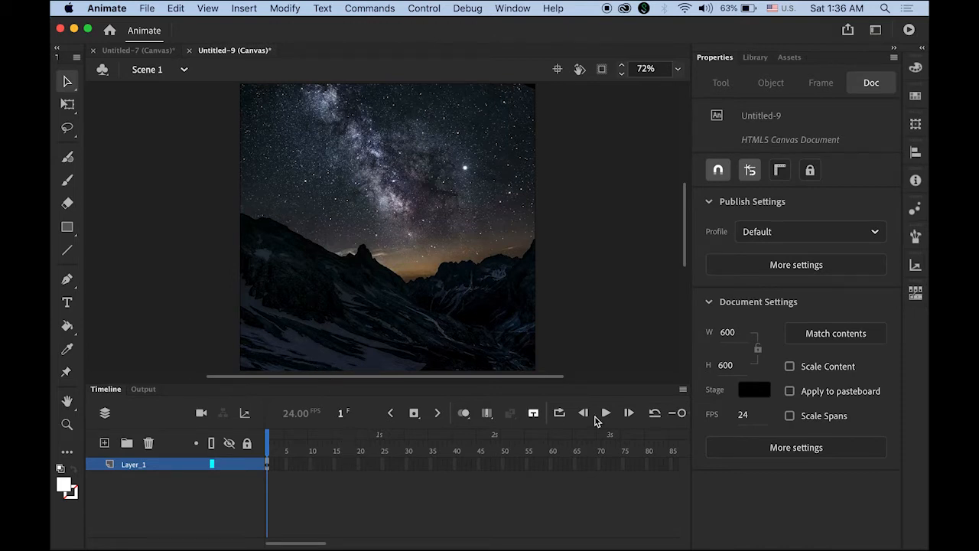
click(753, 392)
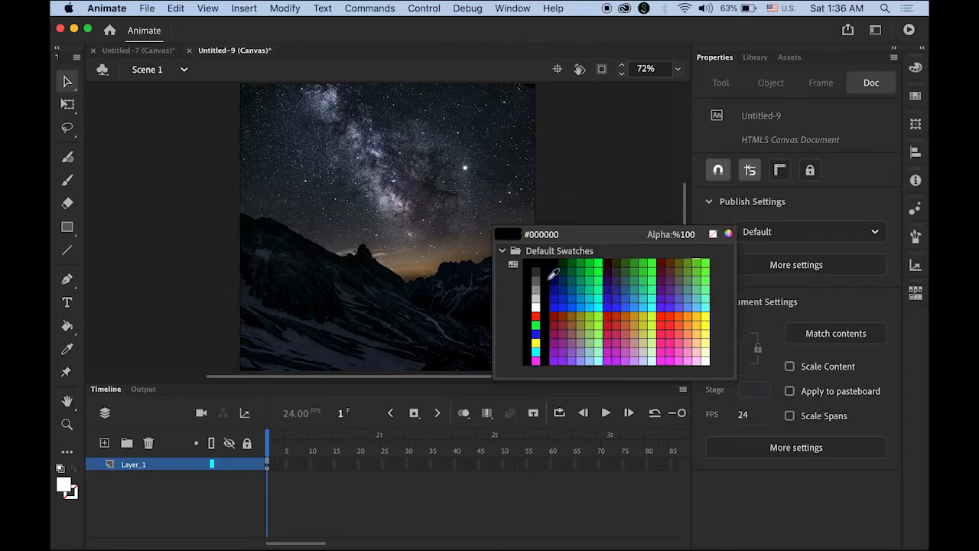
click(534, 263)
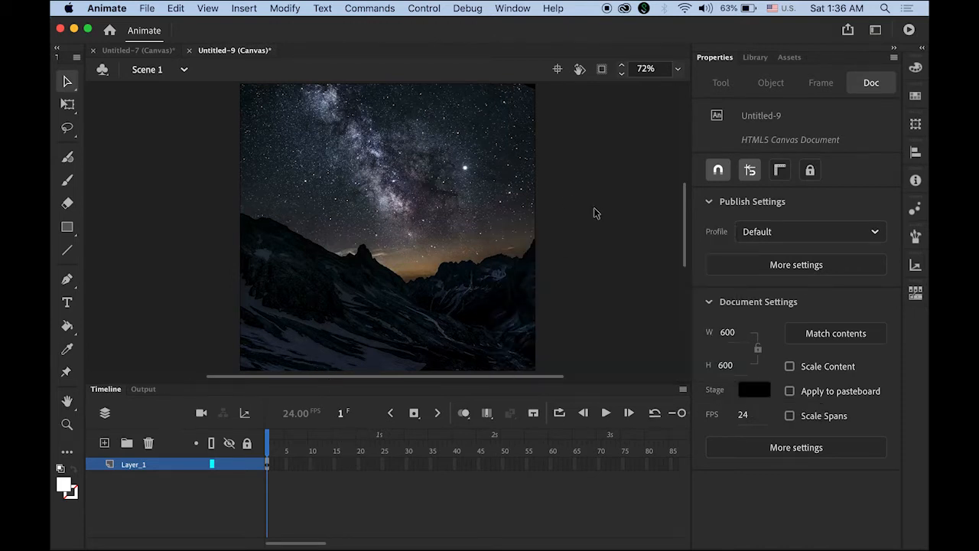
- Insert a keyframe at frame 24 of Layer_1 and create a classic tween between frames 1 and 24
click(377, 465)
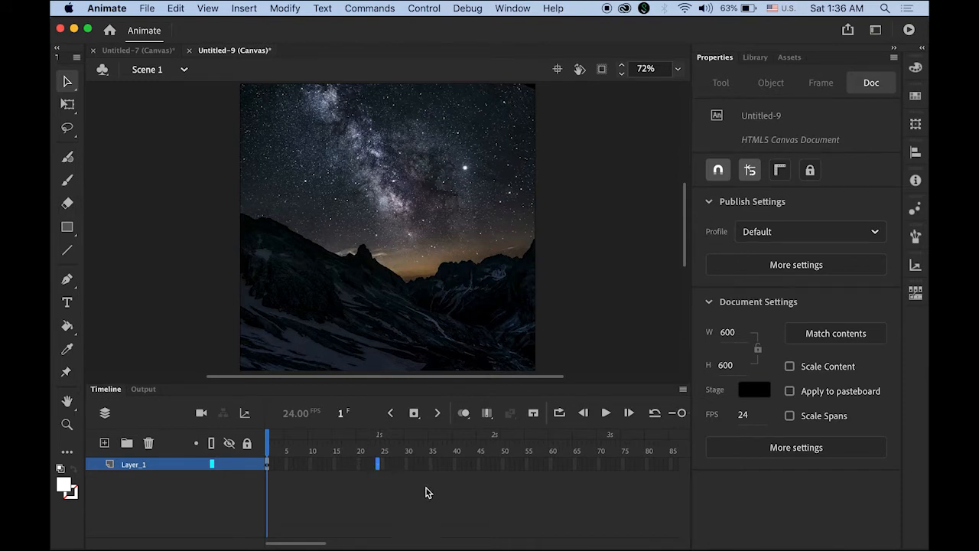
click(413, 414)
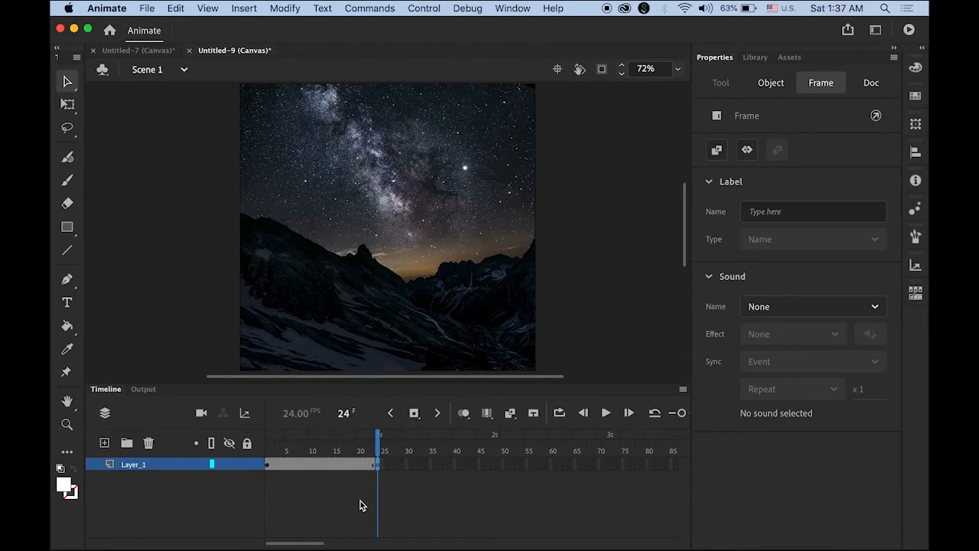
right_click(322, 464)
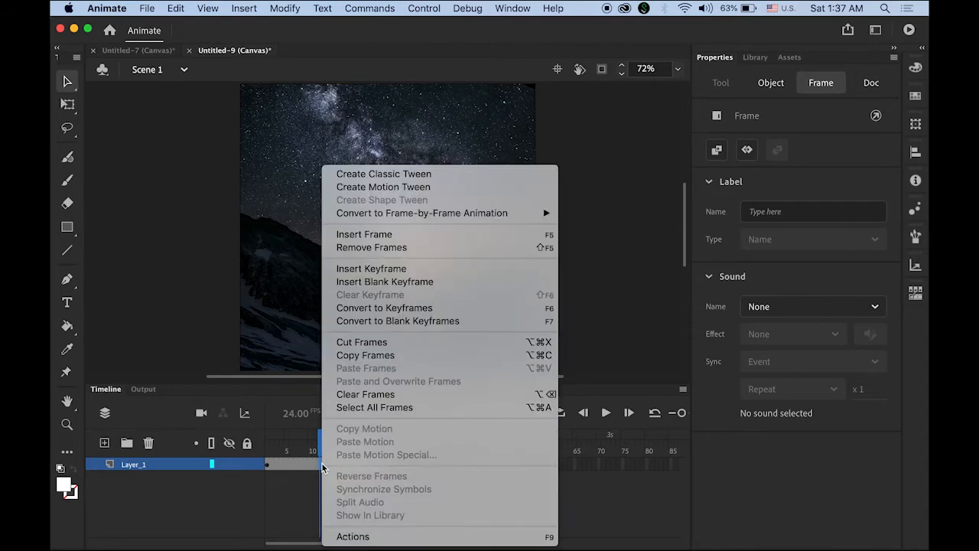
click(433, 175)
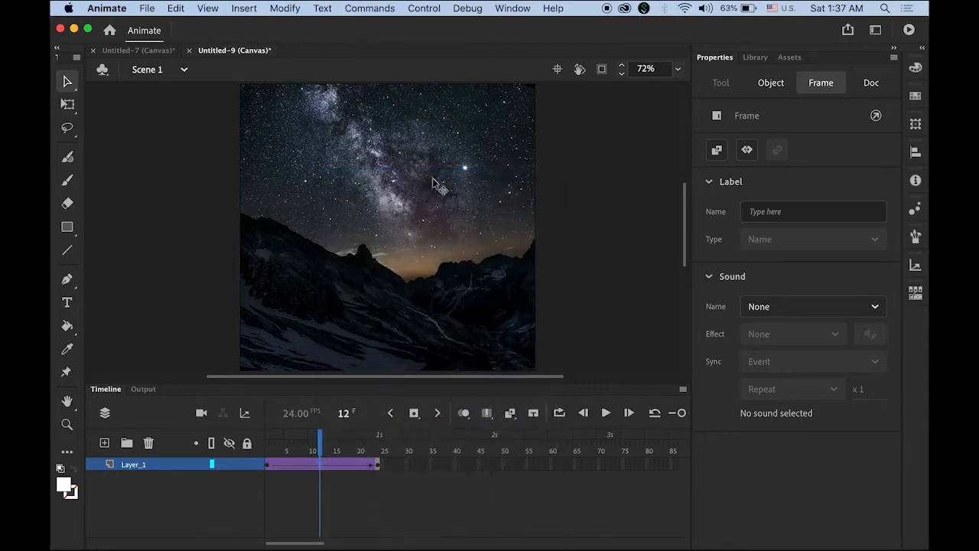
- At frame 1, apply an Alpha color effect of 0% to the night-sky background instance
click(312, 450)
drag(312, 450, 222, 443)
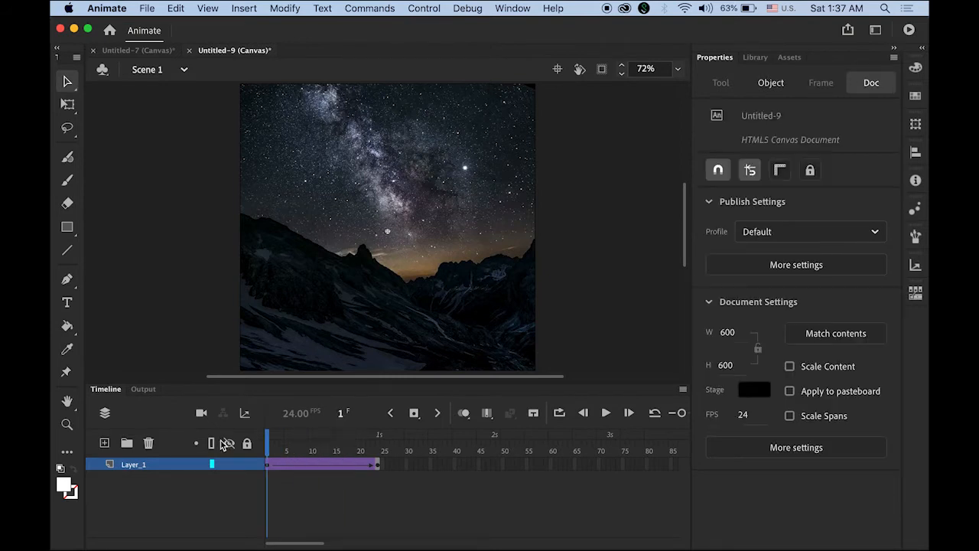
click(435, 219)
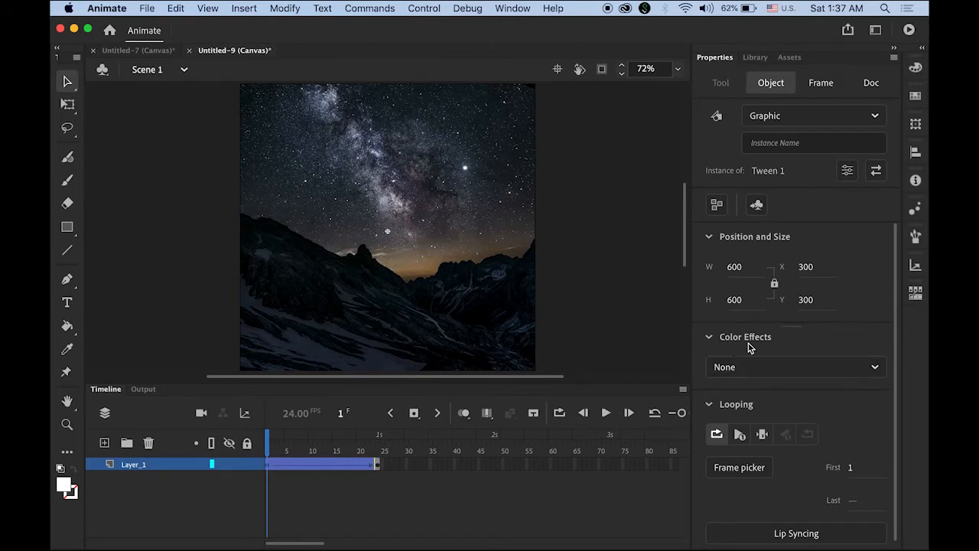
click(876, 369)
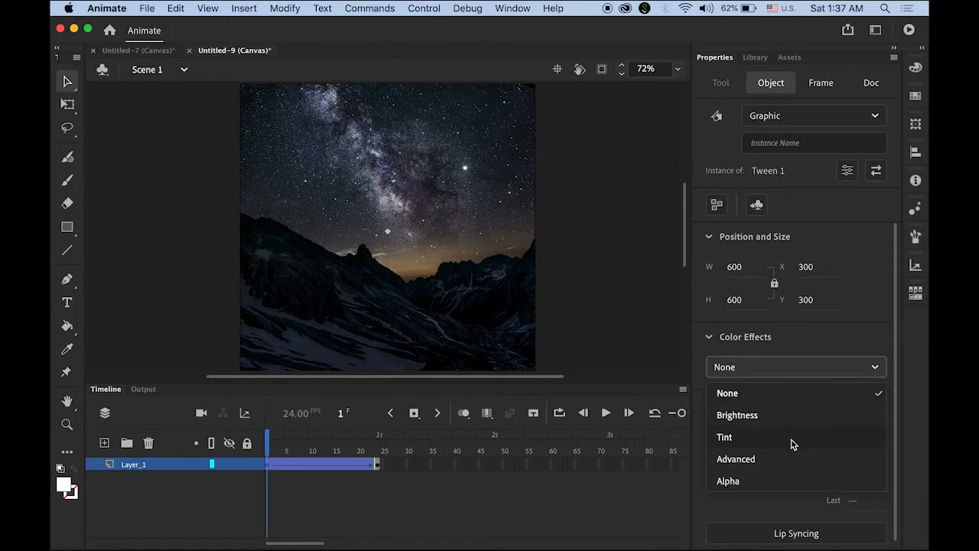
click(754, 482)
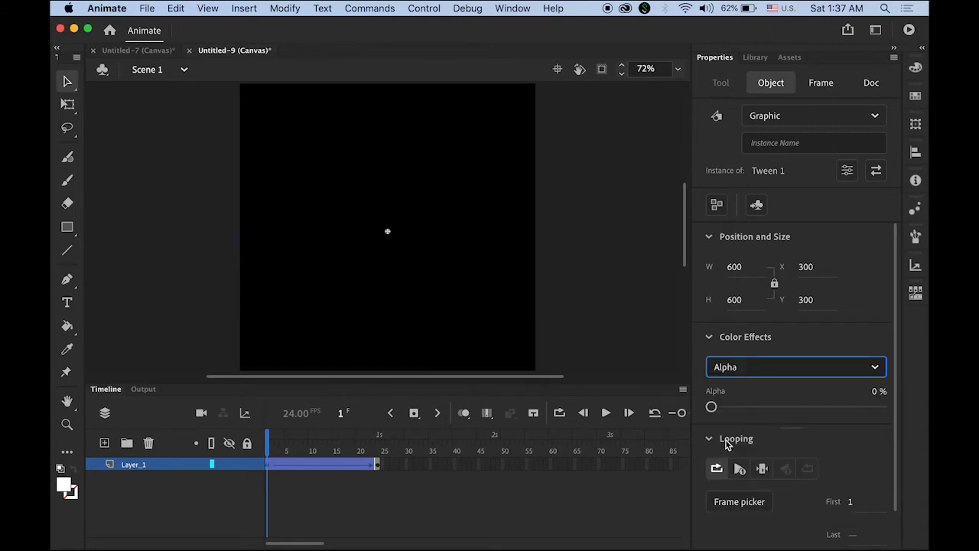
drag(711, 407, 652, 415)
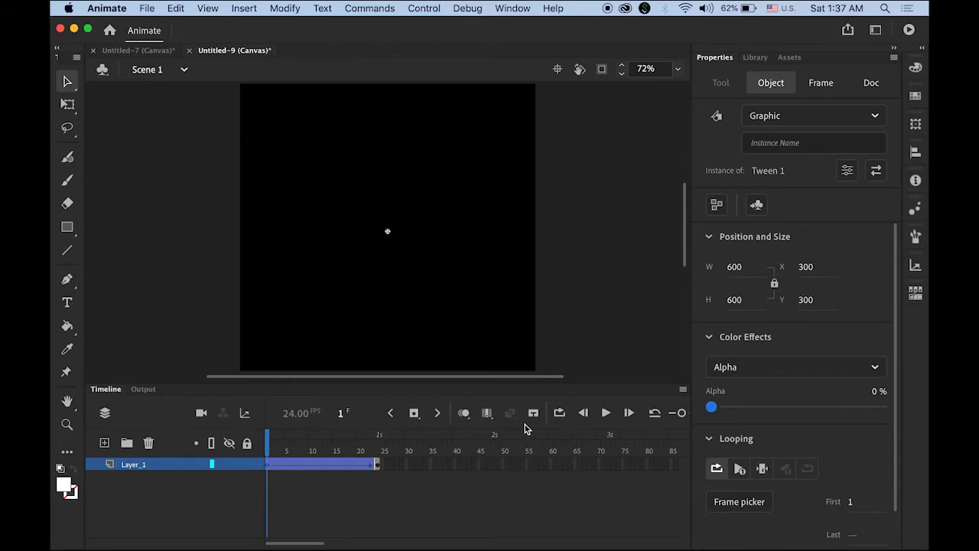
- Play back the background fade-in and rename Layer_1 as bg
click(606, 413)
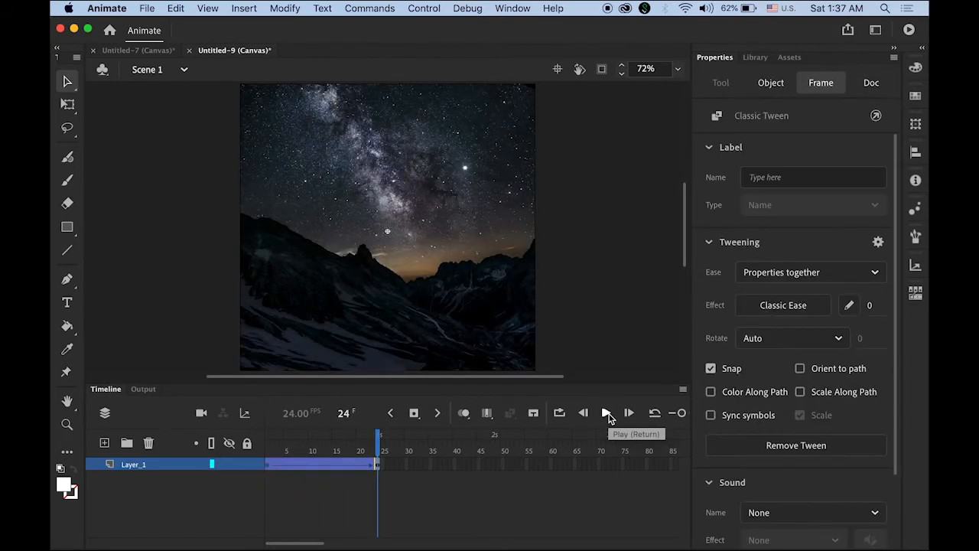
double_click(135, 464)
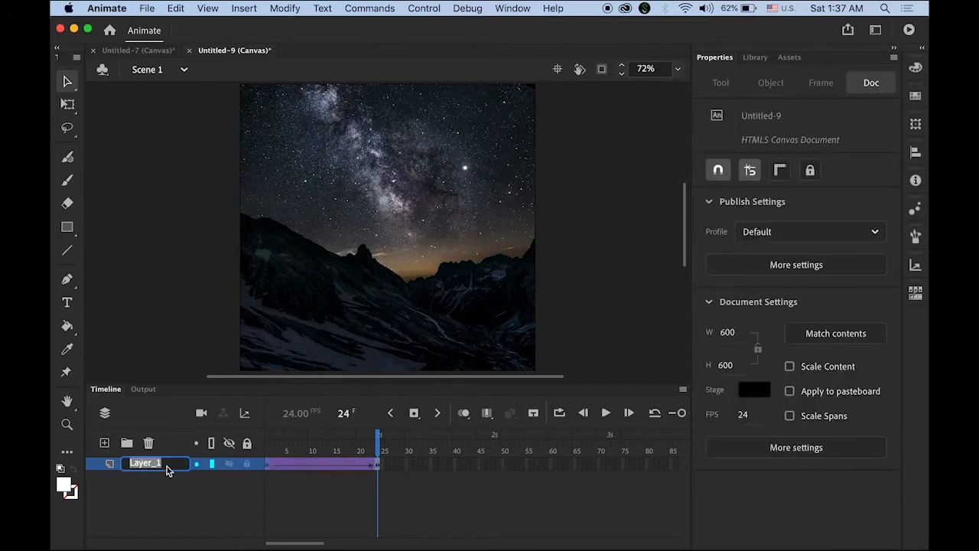
text(bg)
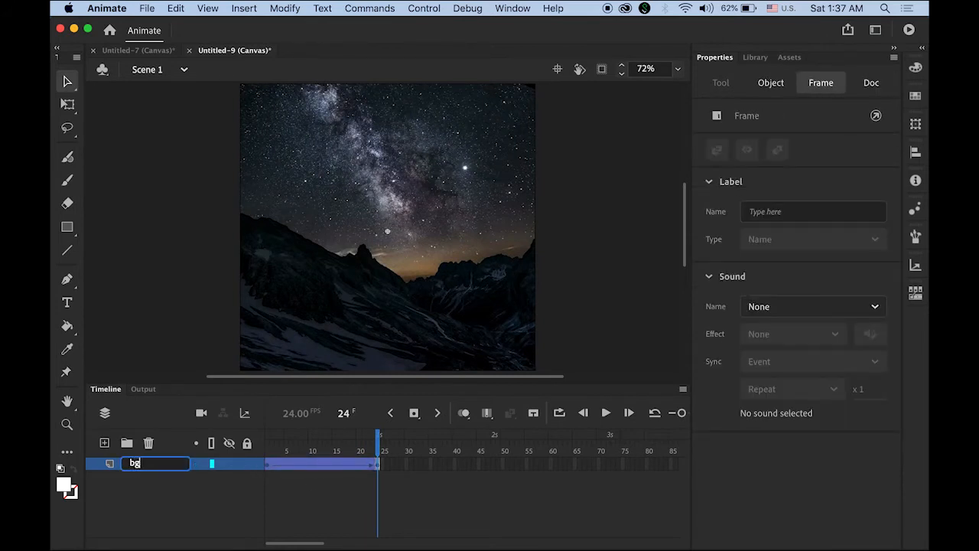
key(Return)
- Add a new layer above bg and name it text_threeD
click(104, 442)
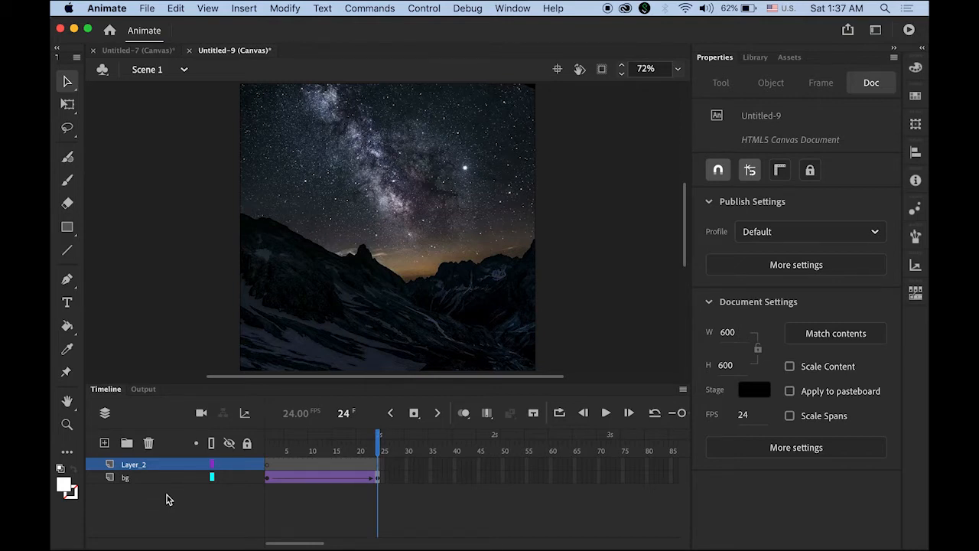
double_click(140, 464)
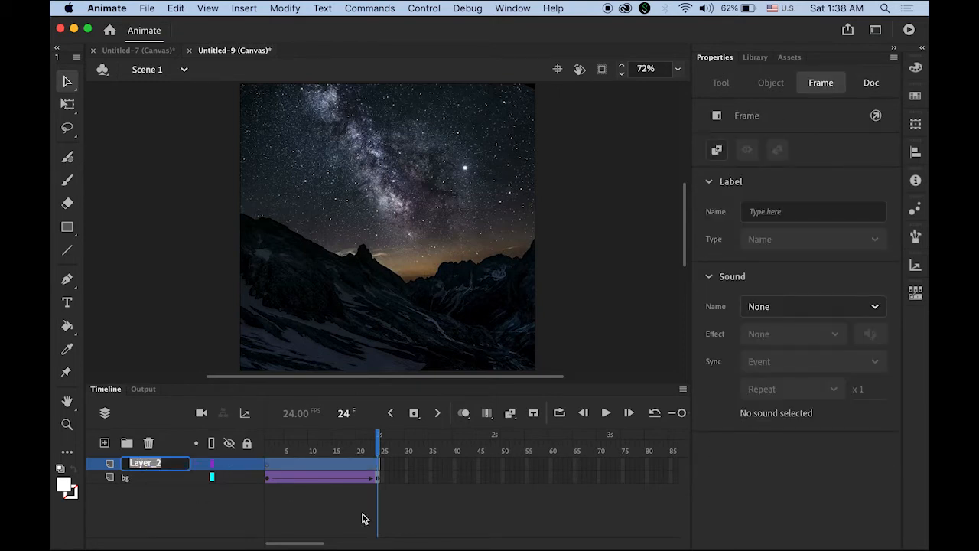
text(text_threeD)
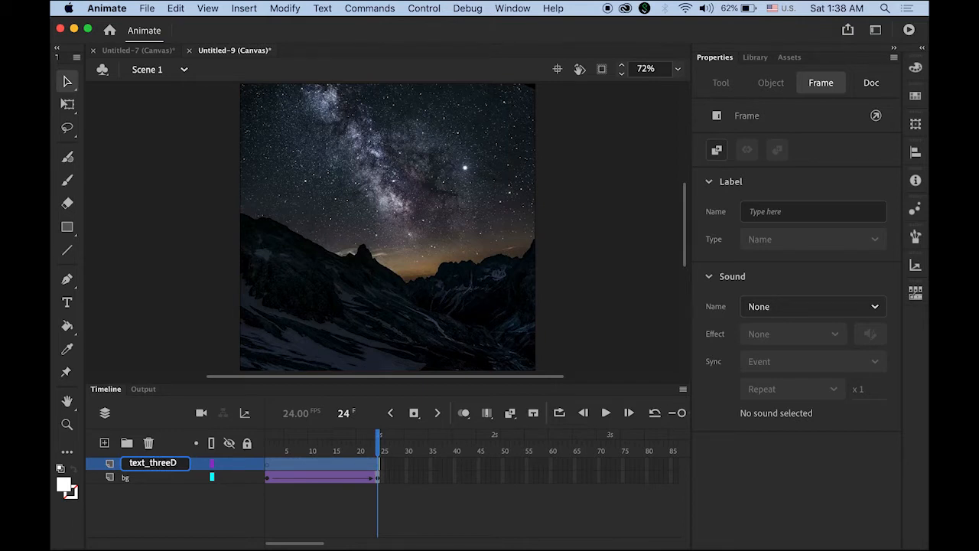
key(Return)
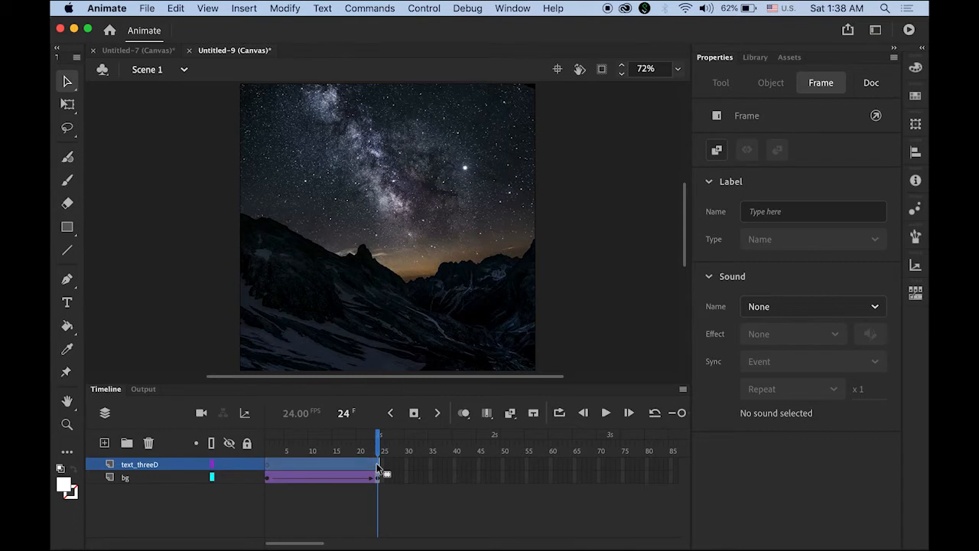
- Insert a keyframe at frame 24 of the text_threeD layer and keep that frame current
click(397, 517)
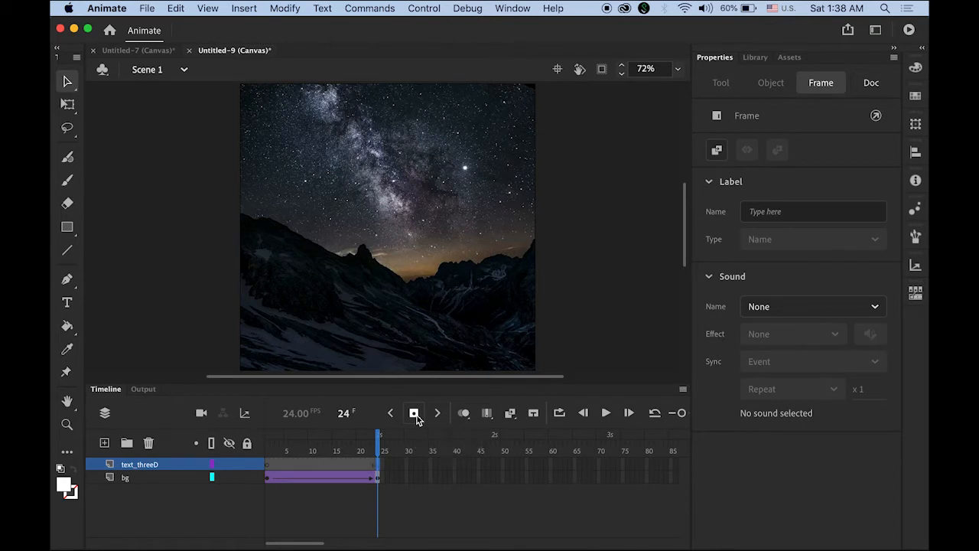
drag(372, 446, 354, 447)
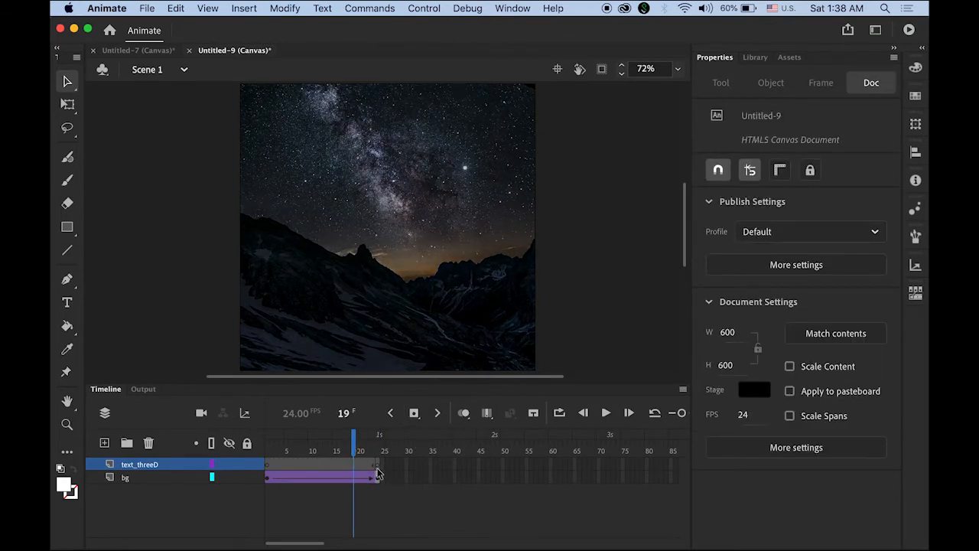
click(378, 470)
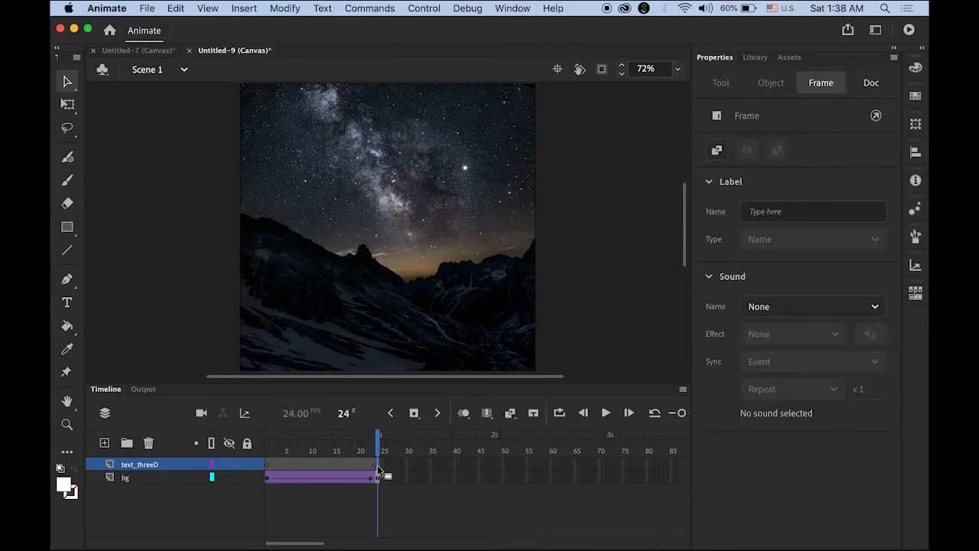
- Place text.png from the library on the stage at frame 24 and set its X and Y position to 0
click(755, 58)
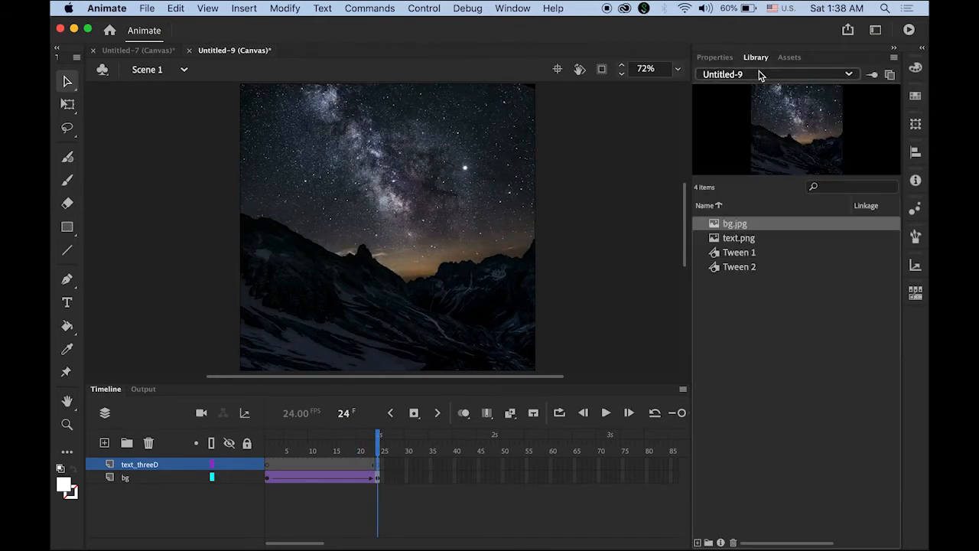
click(740, 241)
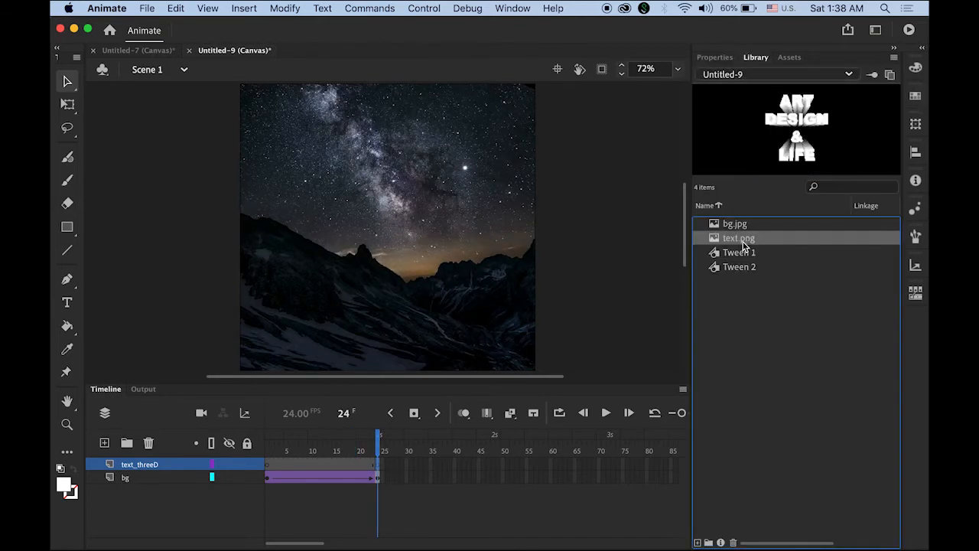
drag(716, 242, 385, 231)
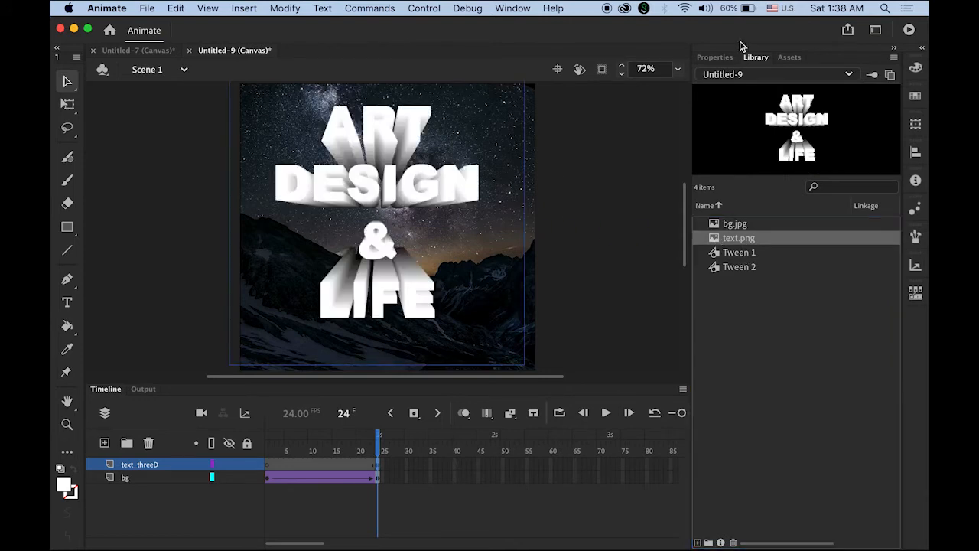
click(716, 59)
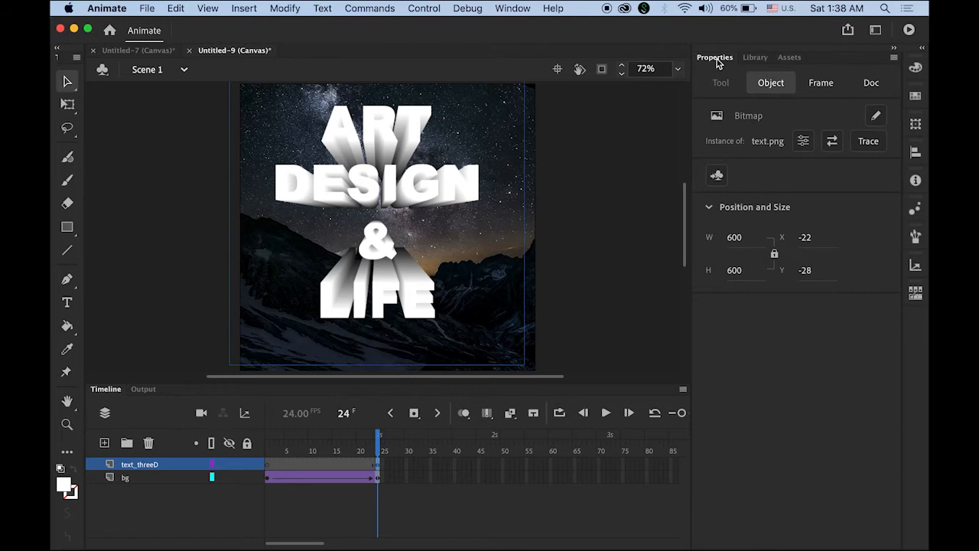
click(805, 237)
text(0)
key(Tab)
text(0)
key(Return)
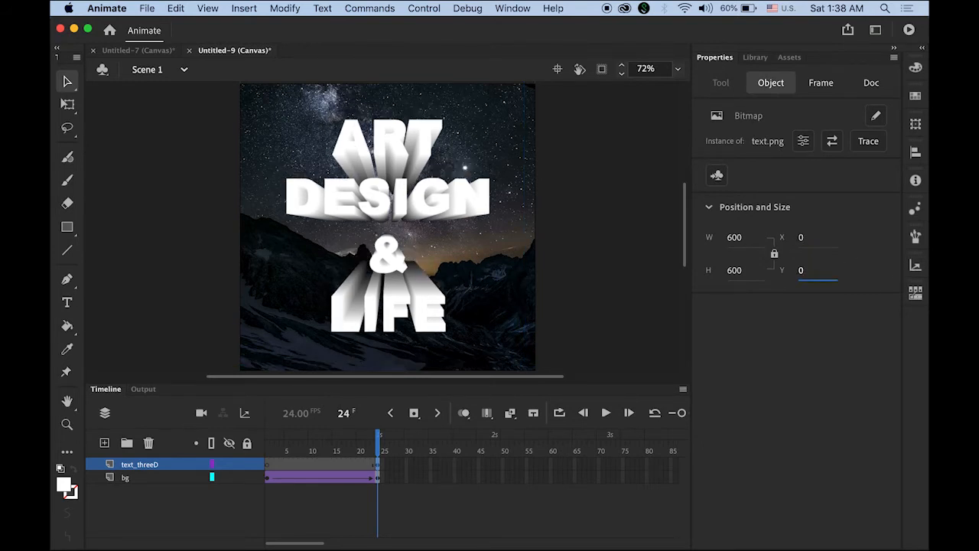
click(224, 199)
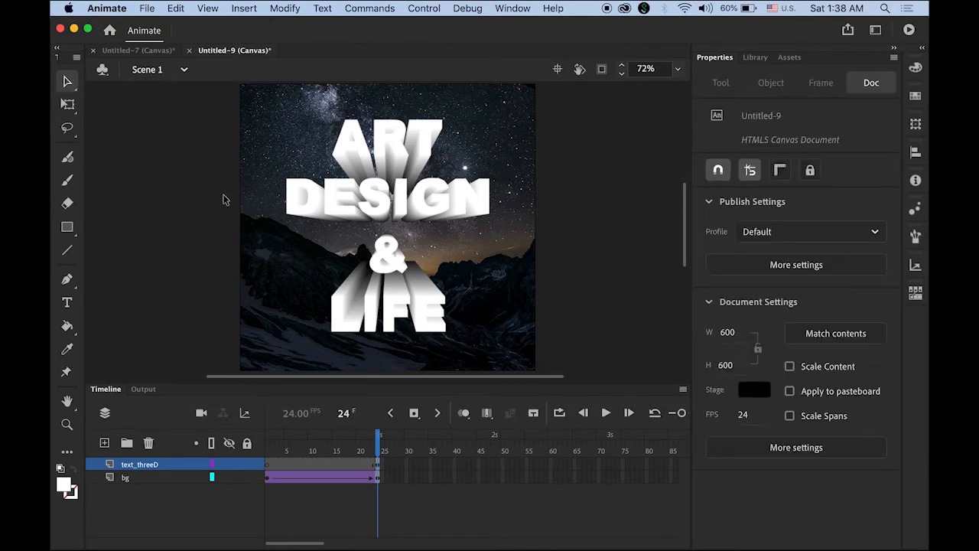
- Insert a keyframe at frame 48 of text_threeD and create a classic tween between frames 24 and 48
click(379, 465)
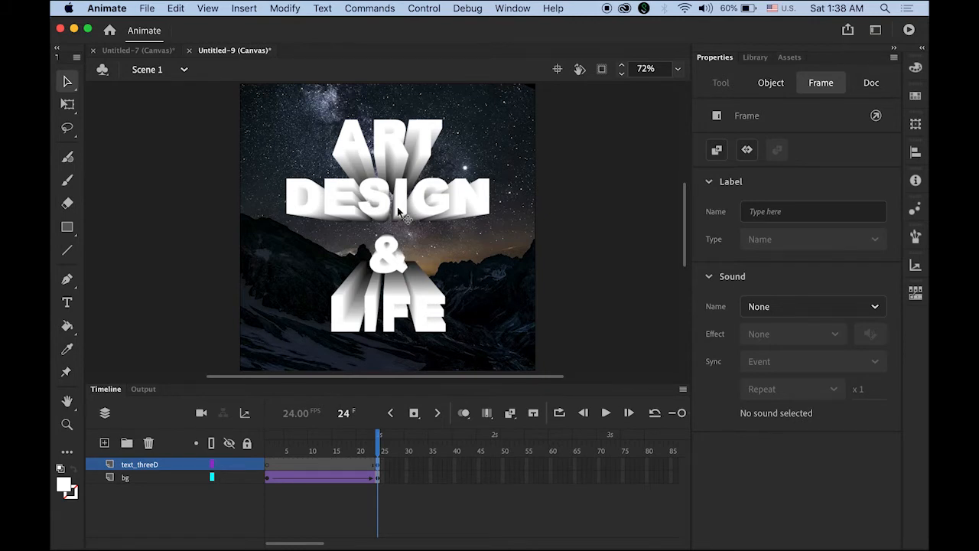
click(494, 469)
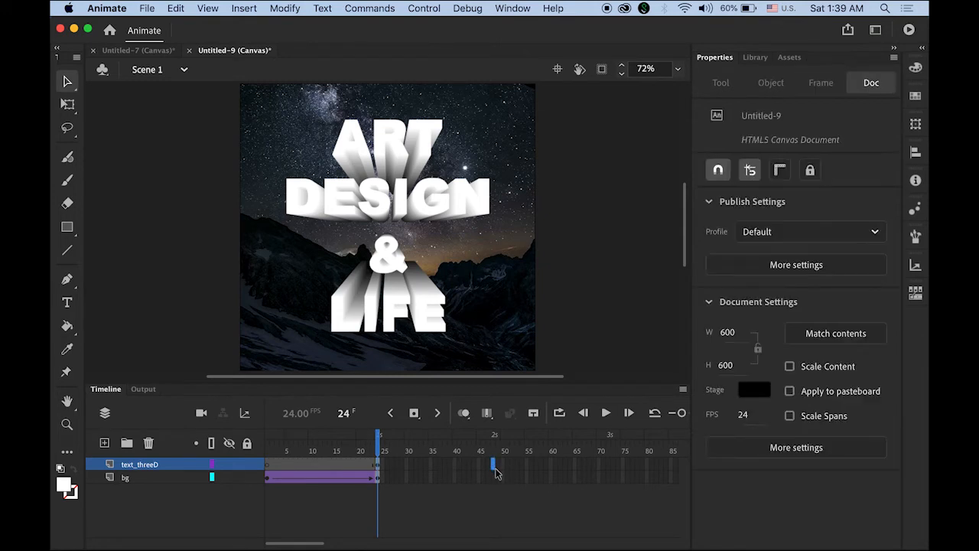
click(414, 413)
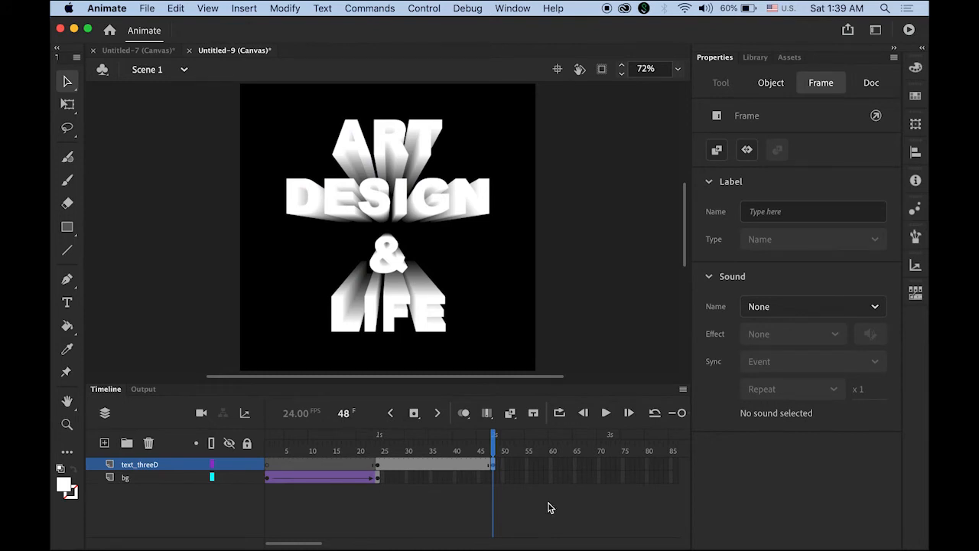
right_click(437, 468)
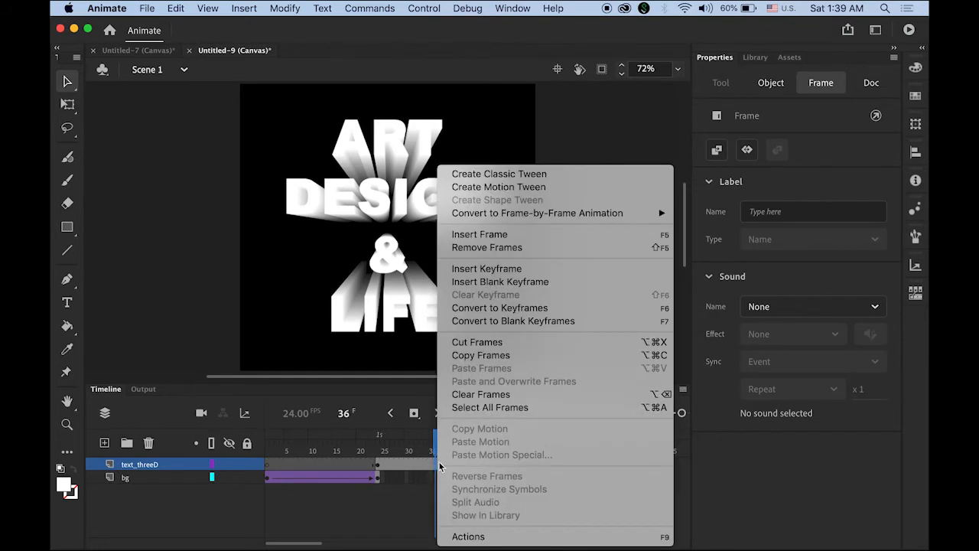
click(540, 175)
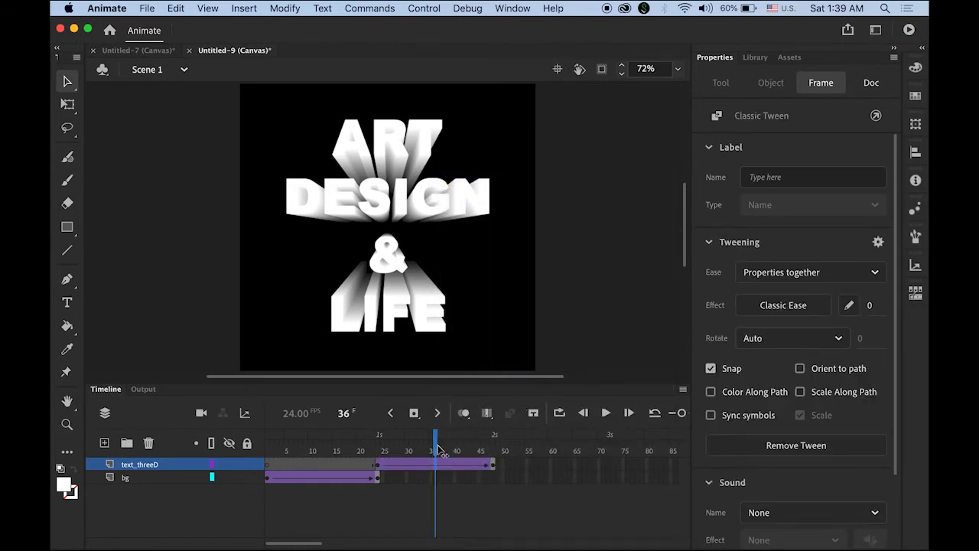
- At frame 24, scale the text instance about its center to about 142 x 142 px and apply an Alpha color effect of 0%
drag(435, 448, 481, 458)
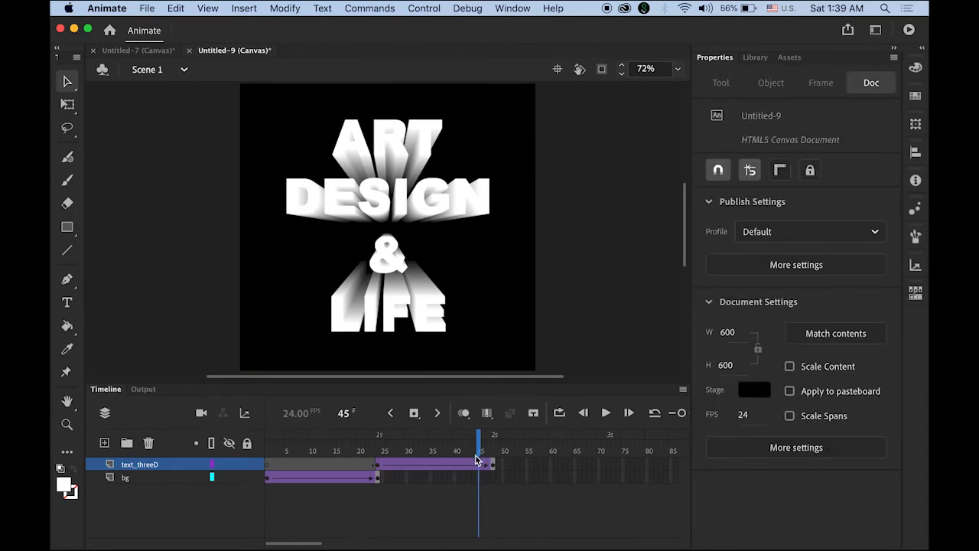
drag(478, 458, 378, 459)
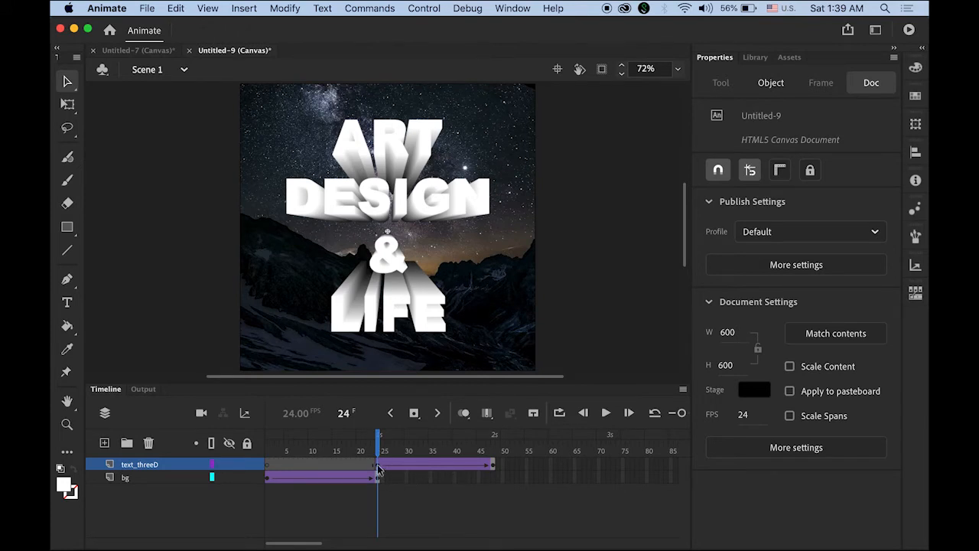
click(377, 465)
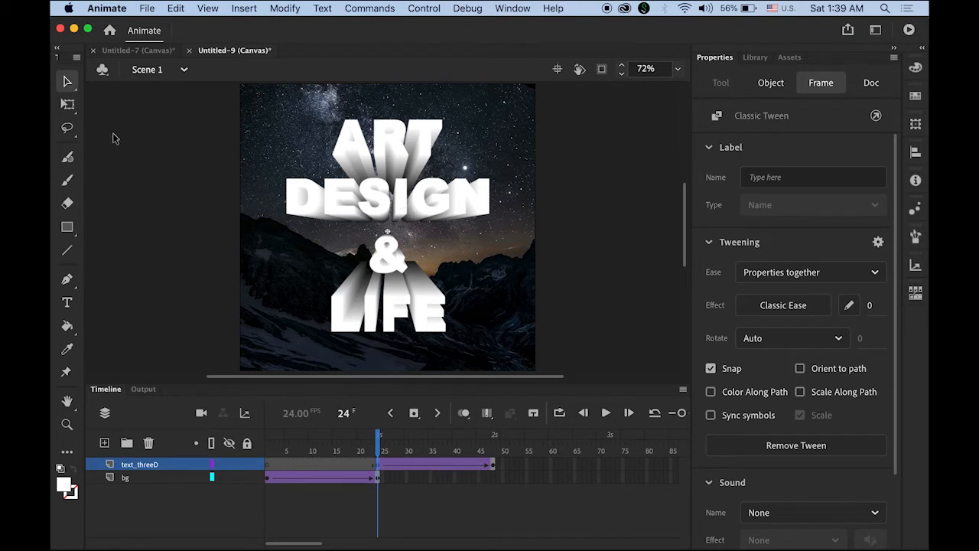
click(67, 104)
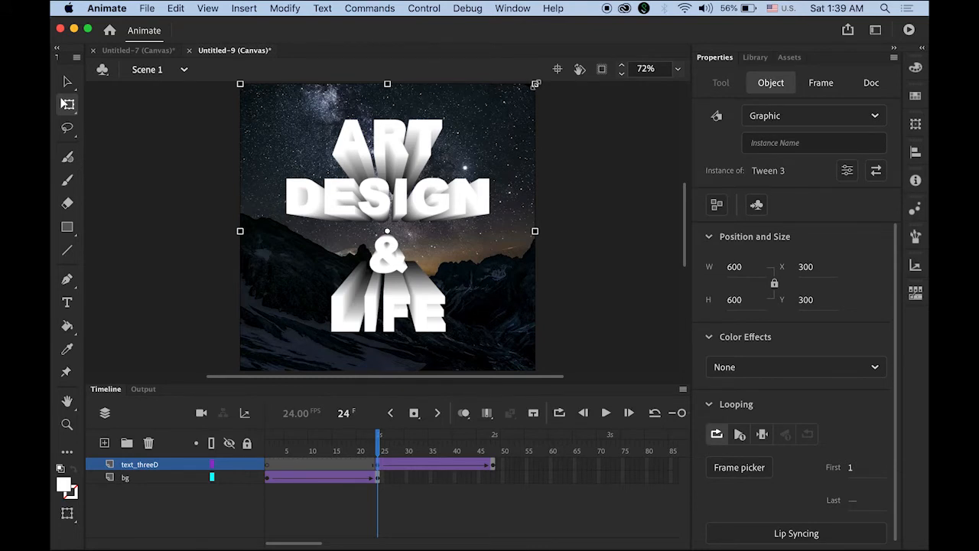
drag(535, 84, 422, 186)
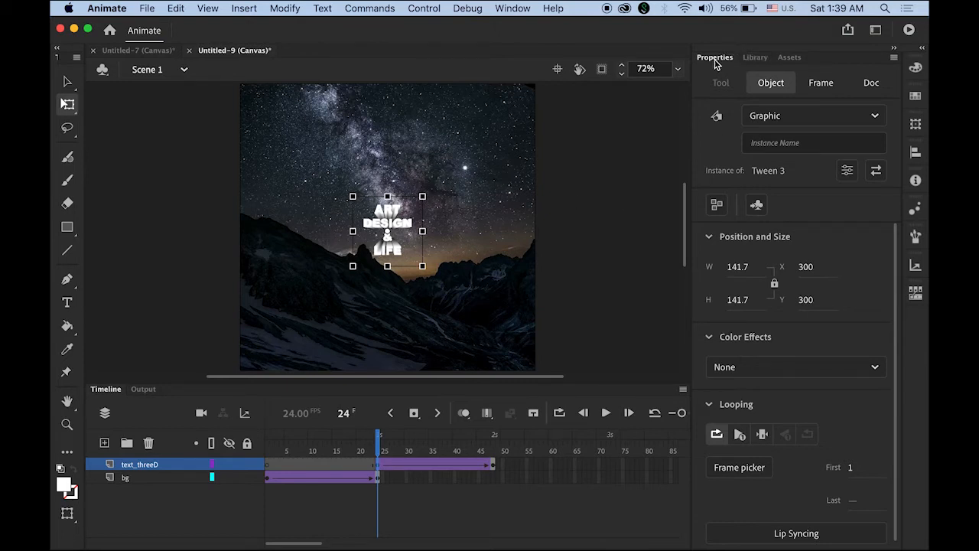
click(877, 370)
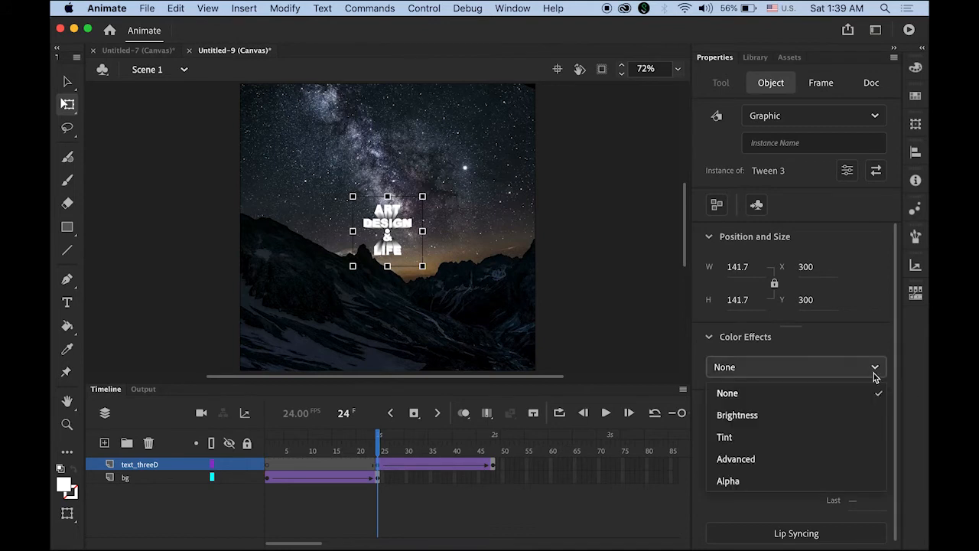
click(805, 493)
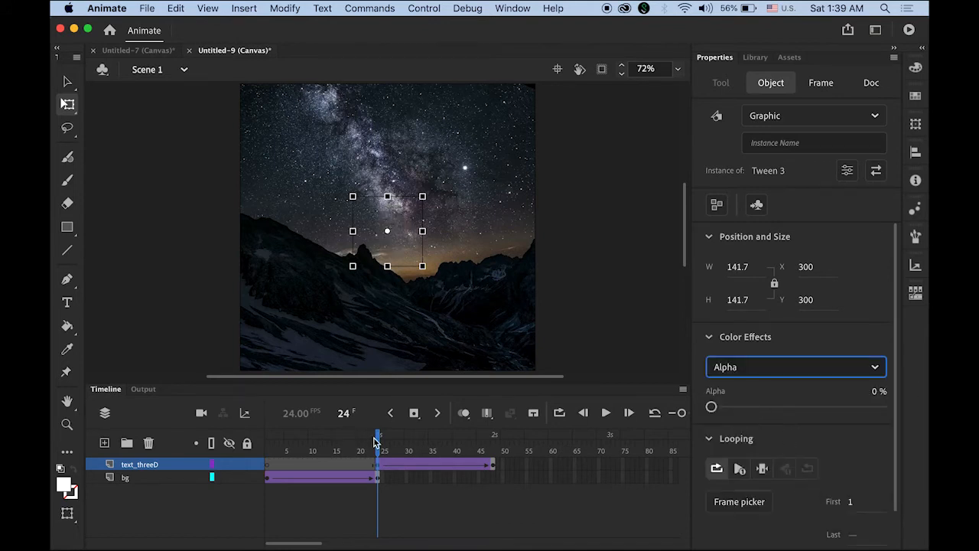
- Play the animation from frame 1 to check the background fade and the text's growth
click(383, 445)
drag(382, 445, 267, 445)
click(67, 80)
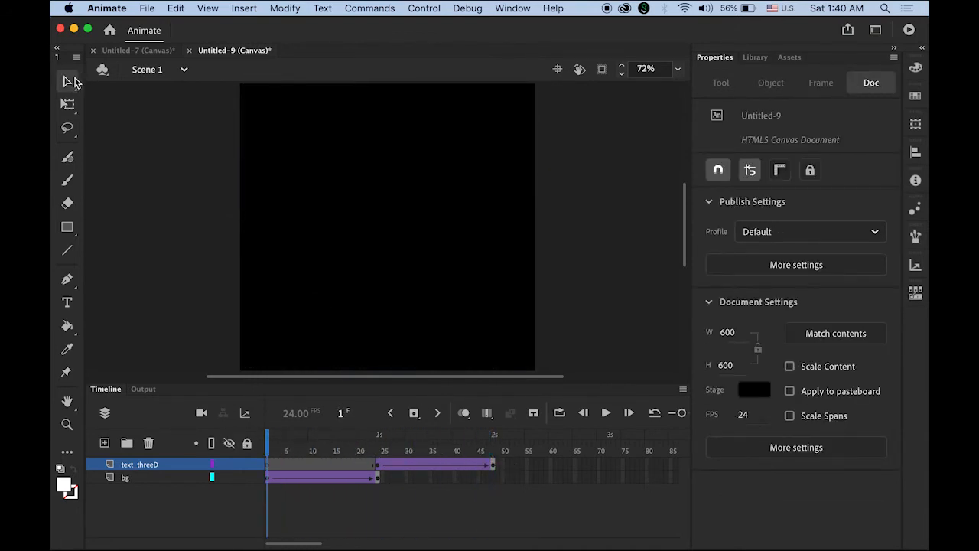
click(605, 413)
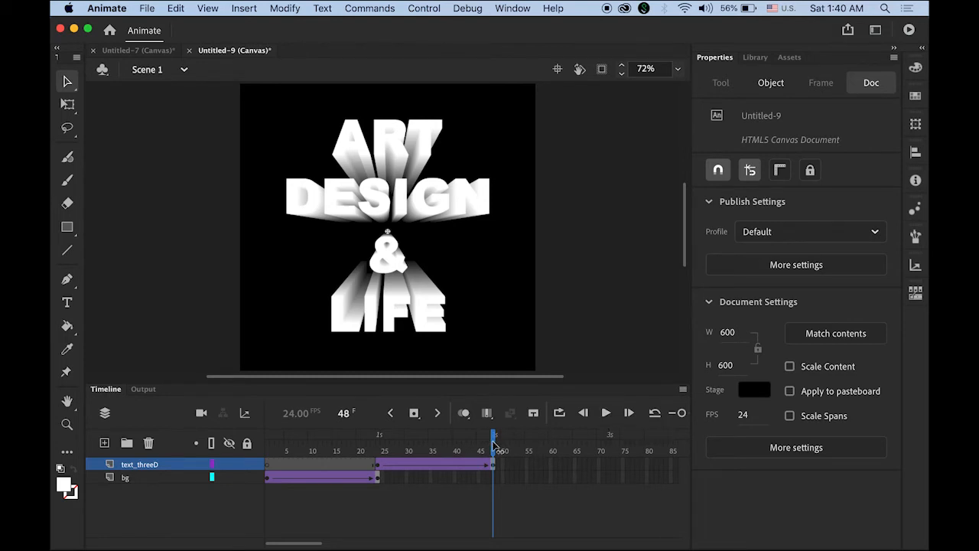
- Set the ease of the text_threeD classic tween at frame 24 to -100 and play the animation from frame 1
drag(493, 445, 377, 454)
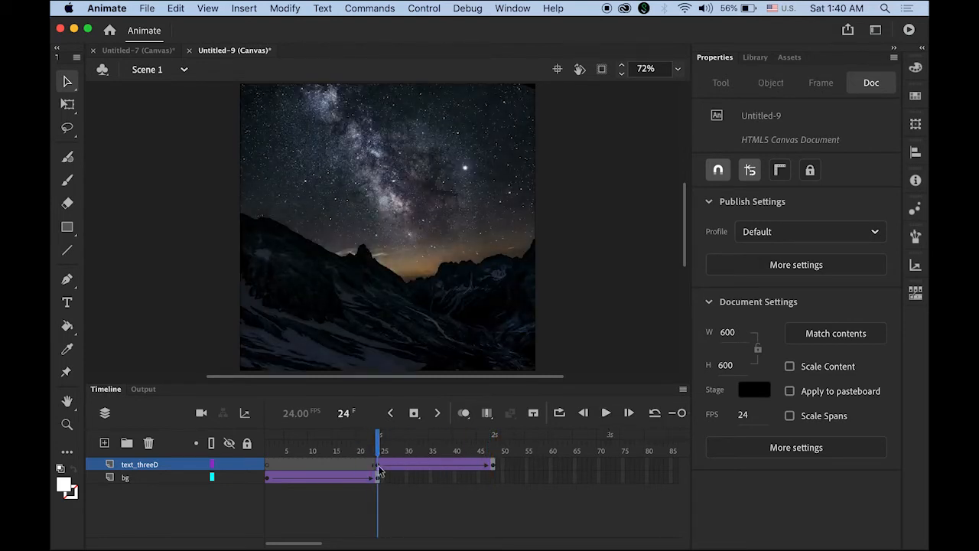
click(379, 465)
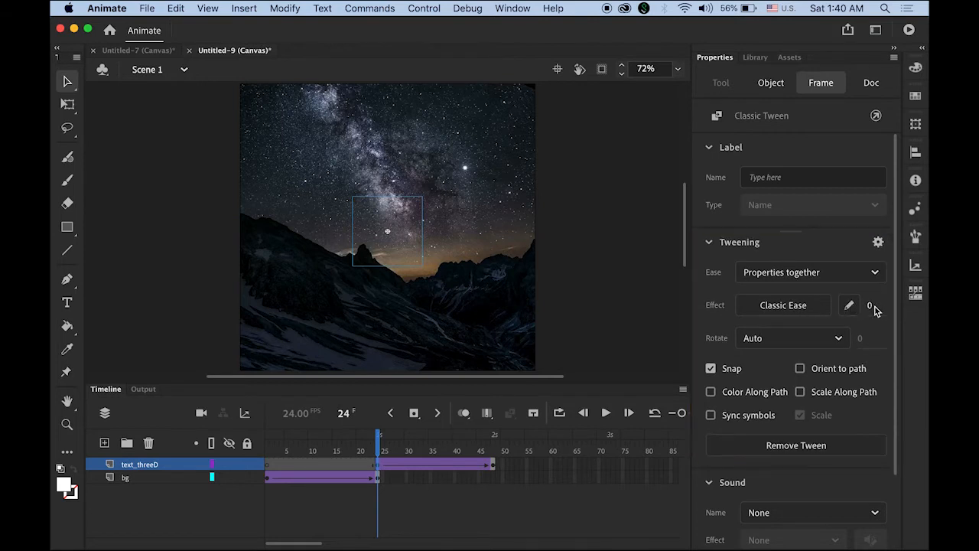
drag(871, 309, 691, 306)
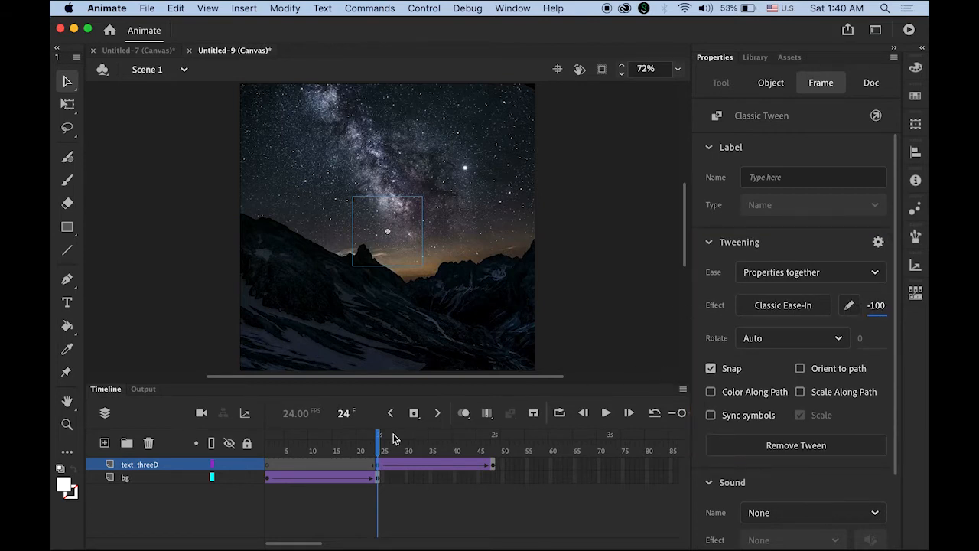
drag(377, 438, 268, 437)
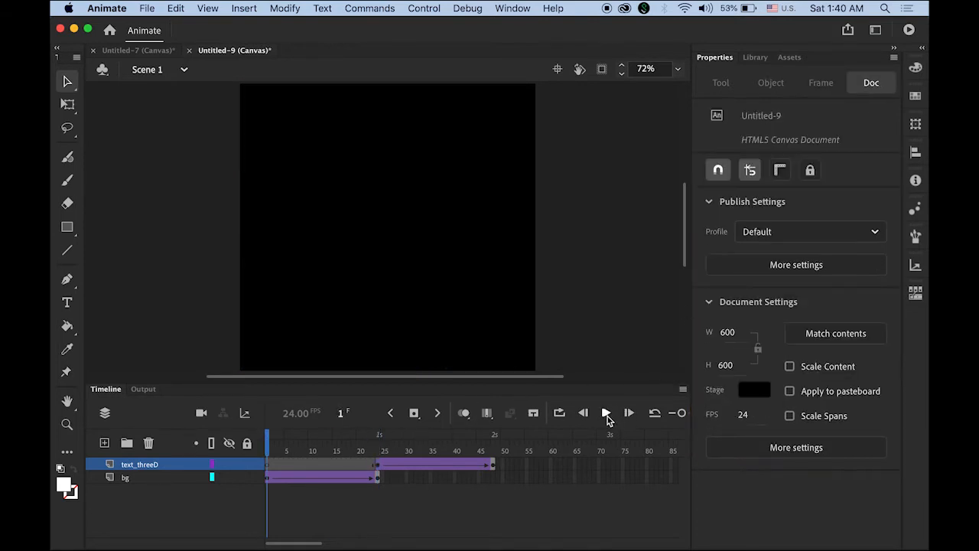
click(606, 413)
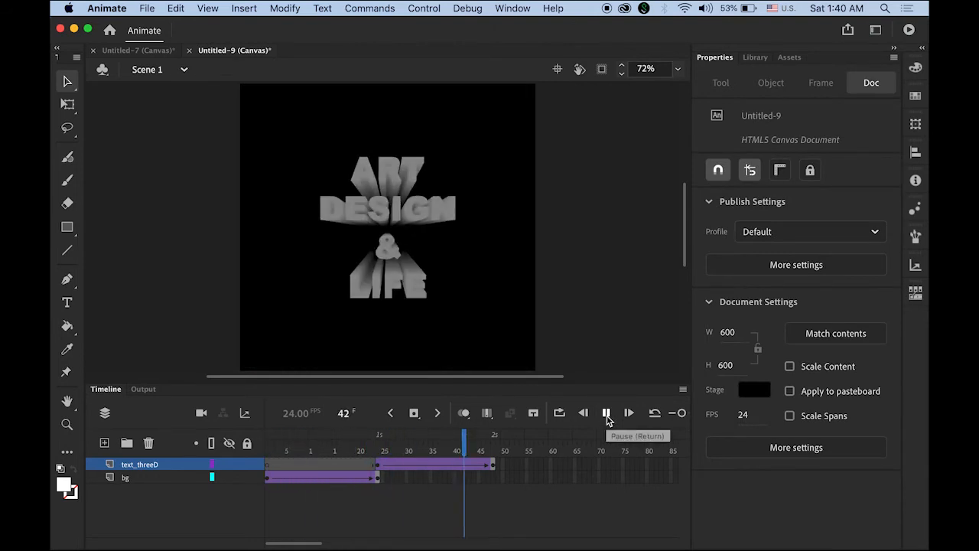
- Insert a keyframe at frame 60 of text_threeD and create a classic tween between frames 48 and 60
click(606, 413)
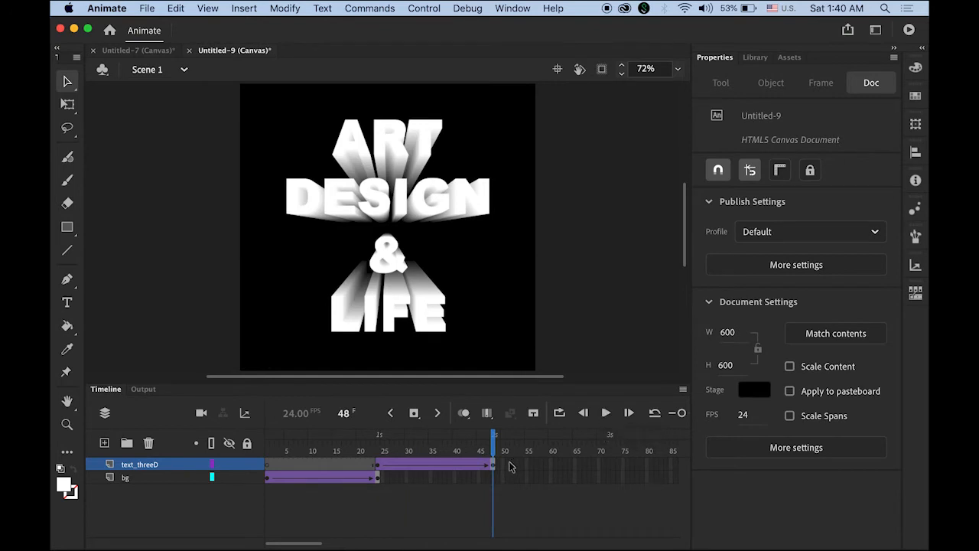
mouse_move(494, 449)
mouse_down()
mouse_move(459, 450)
mouse_move(497, 458)
mouse_up()
click(492, 464)
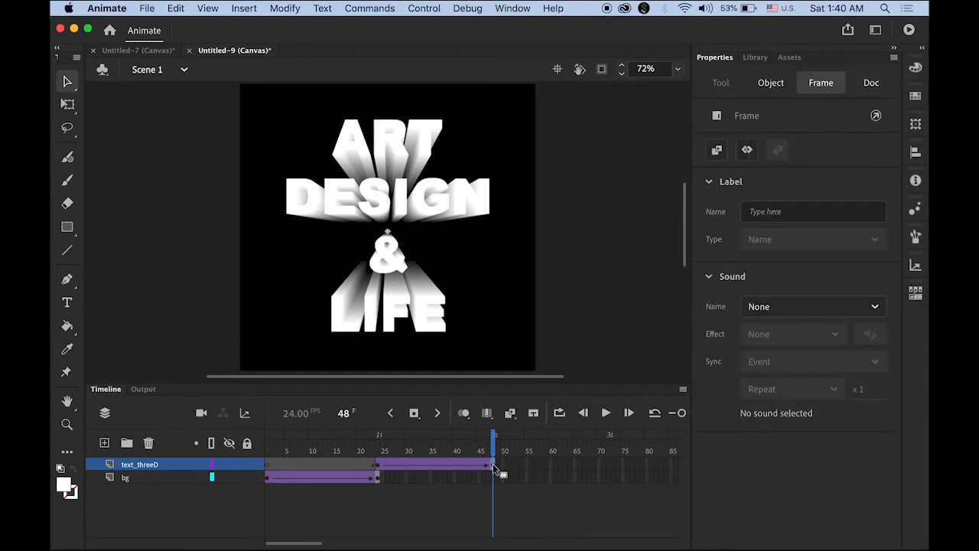
click(551, 465)
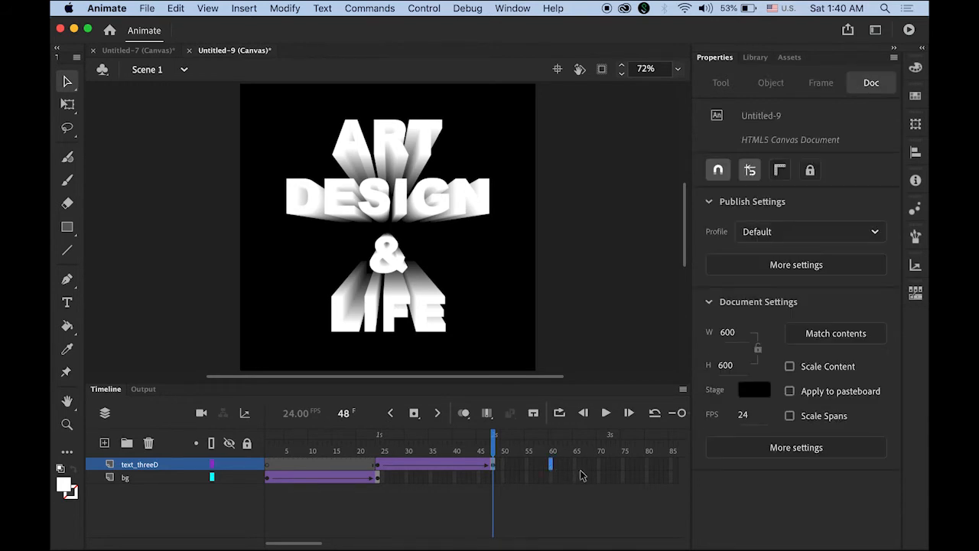
click(415, 417)
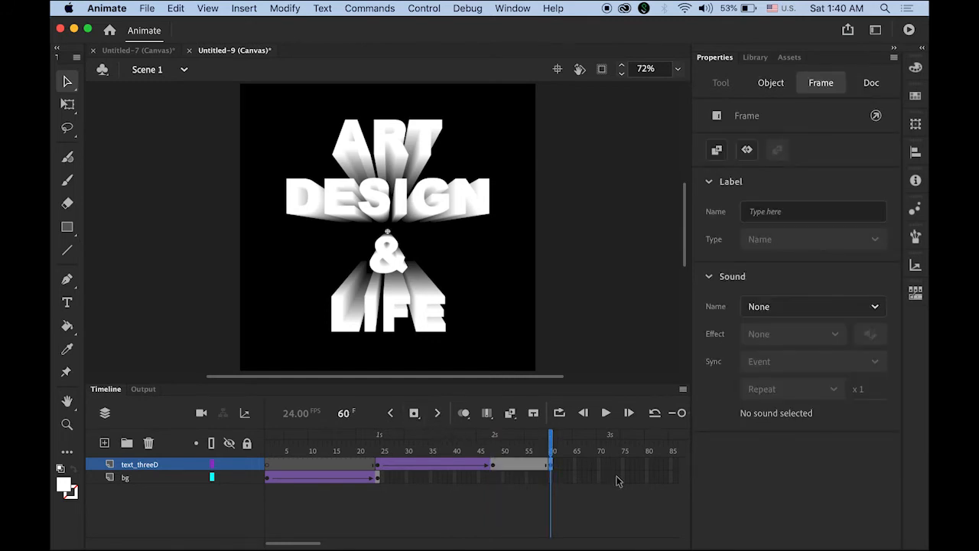
right_click(521, 464)
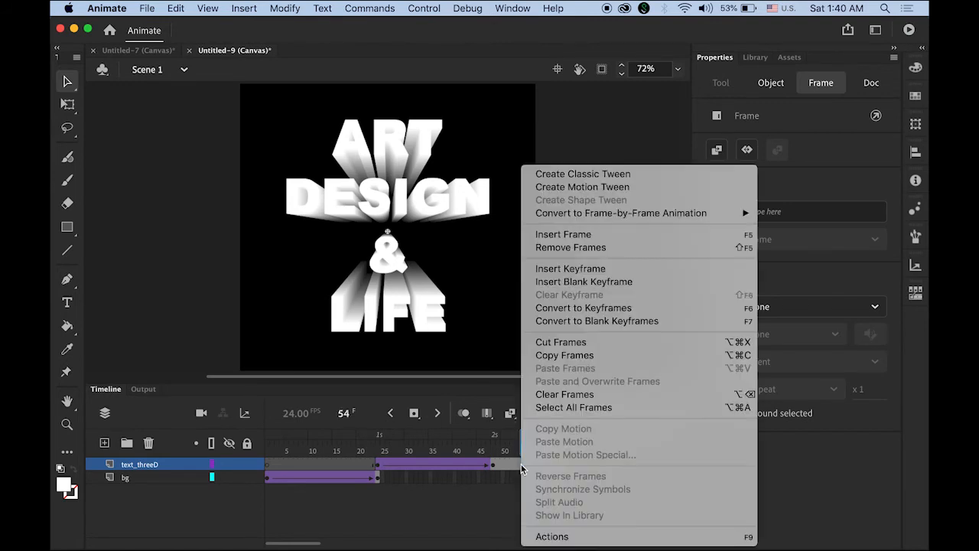
click(624, 175)
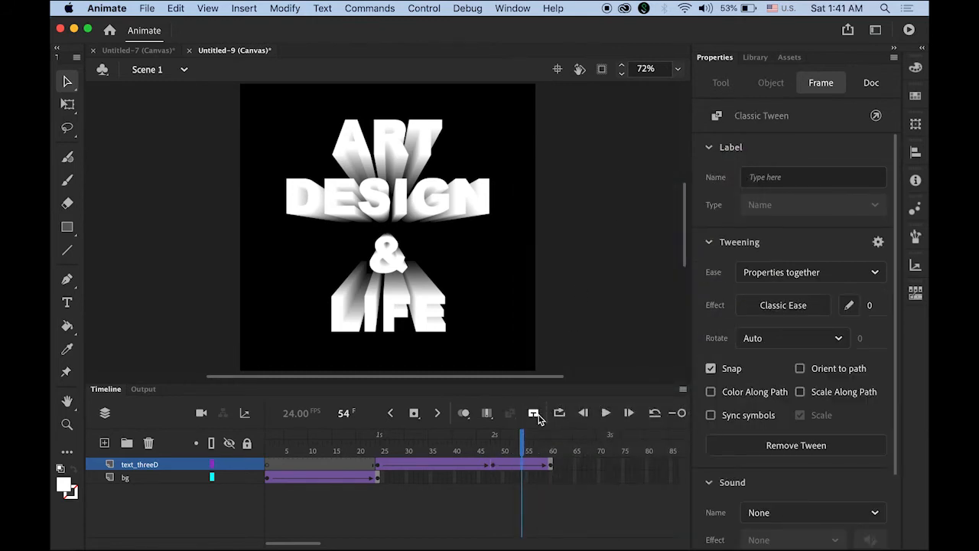
- At frame 60, apply an Alpha color effect of 0% to the text instance, and return the playhead to frame 48
drag(523, 448, 552, 451)
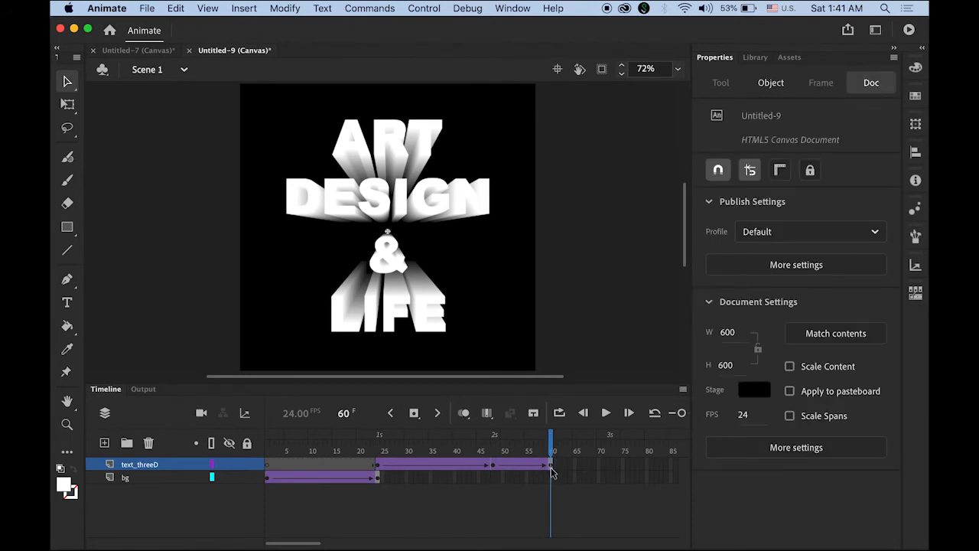
click(400, 201)
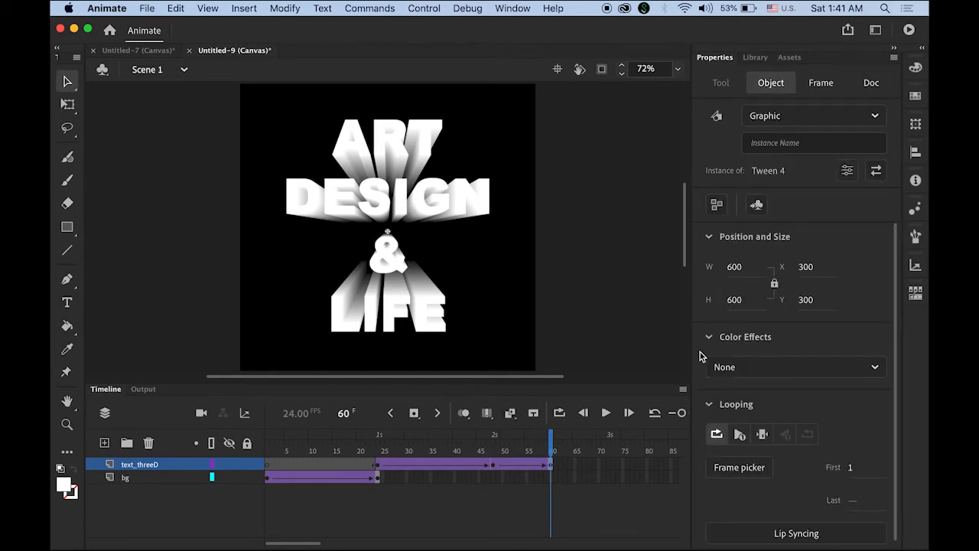
click(873, 368)
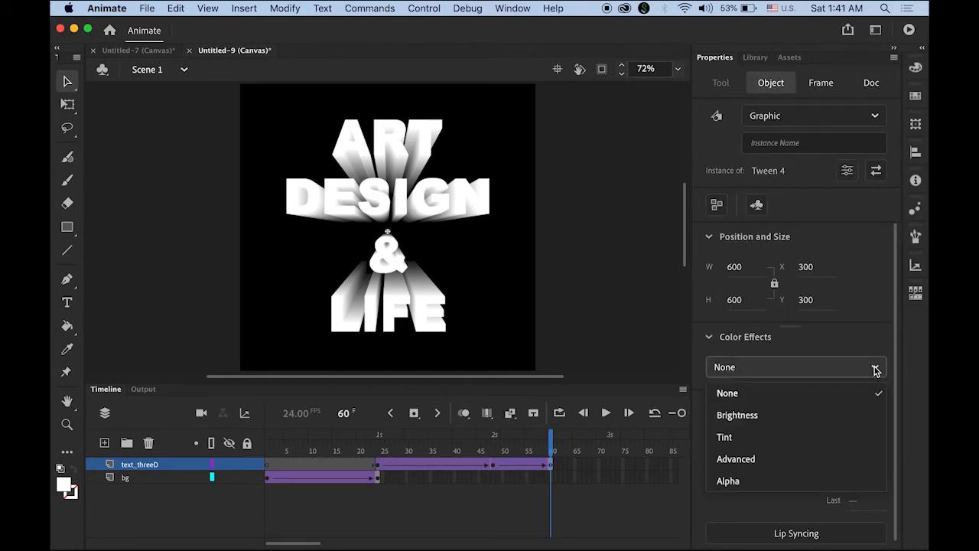
click(815, 481)
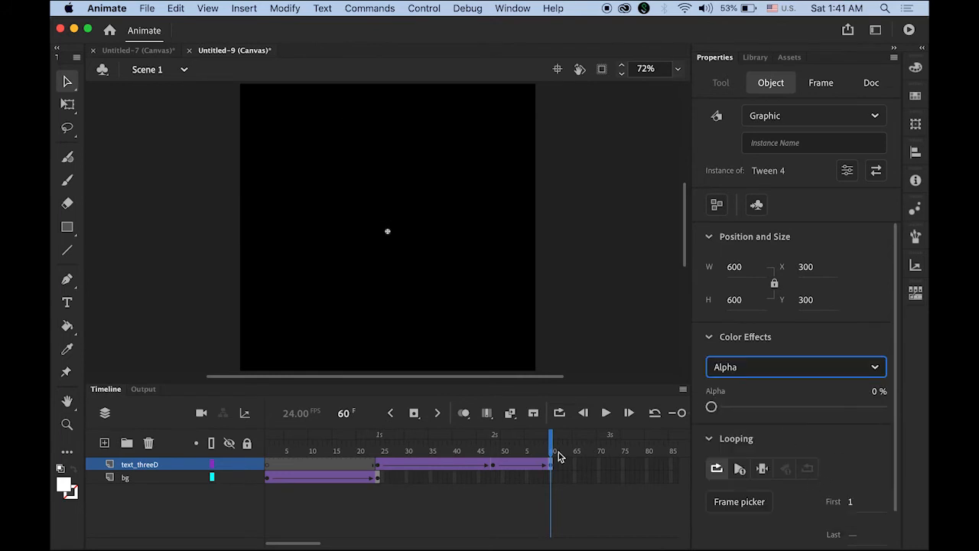
drag(551, 447, 498, 488)
click(493, 486)
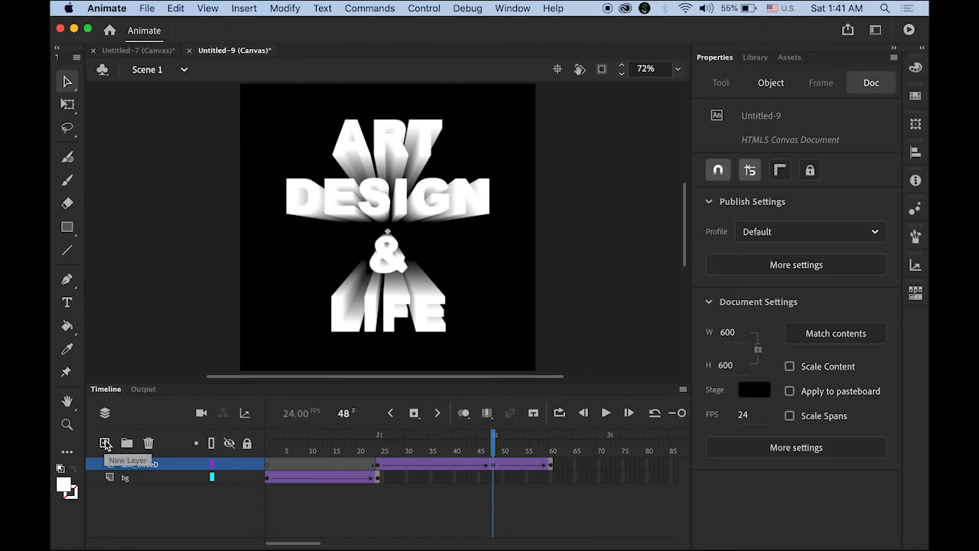
- Add a new layer above text_threeD and name it "text"
click(105, 443)
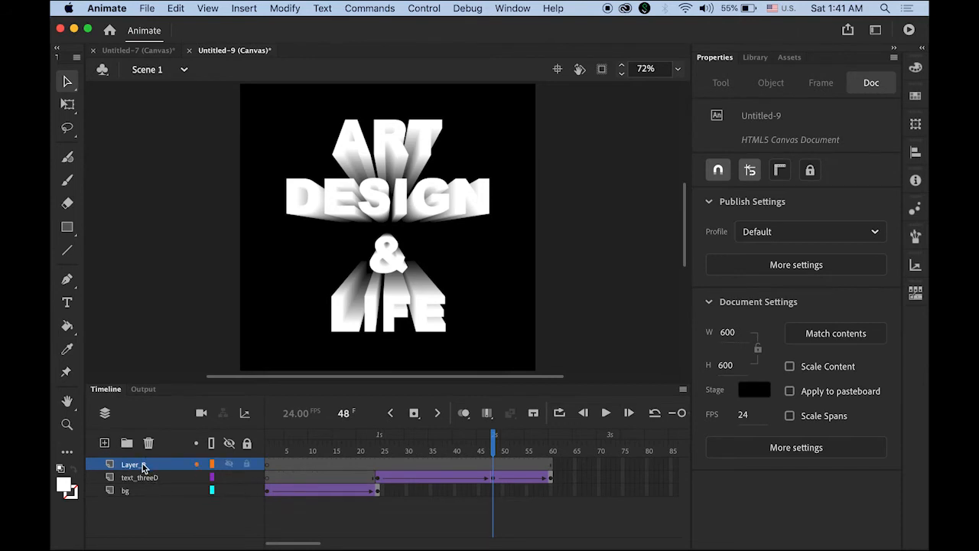
double_click(143, 465)
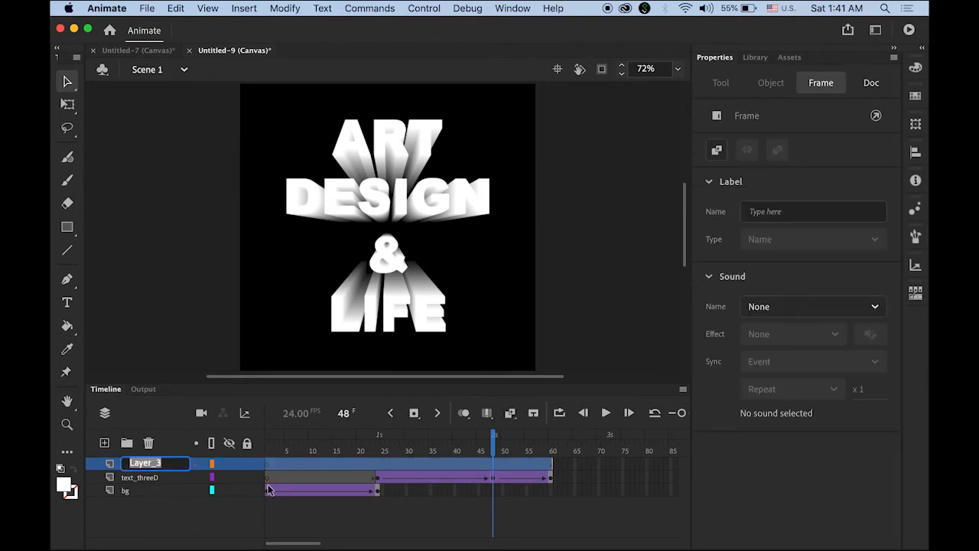
text(text)
key(Return)
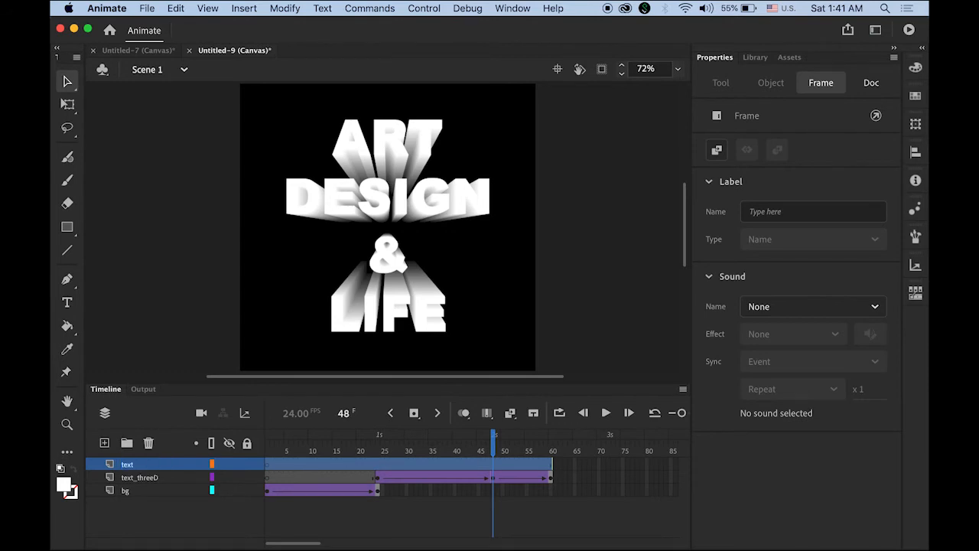
- Insert a keyframe at frame 48 of the text layer and select that frame
click(493, 450)
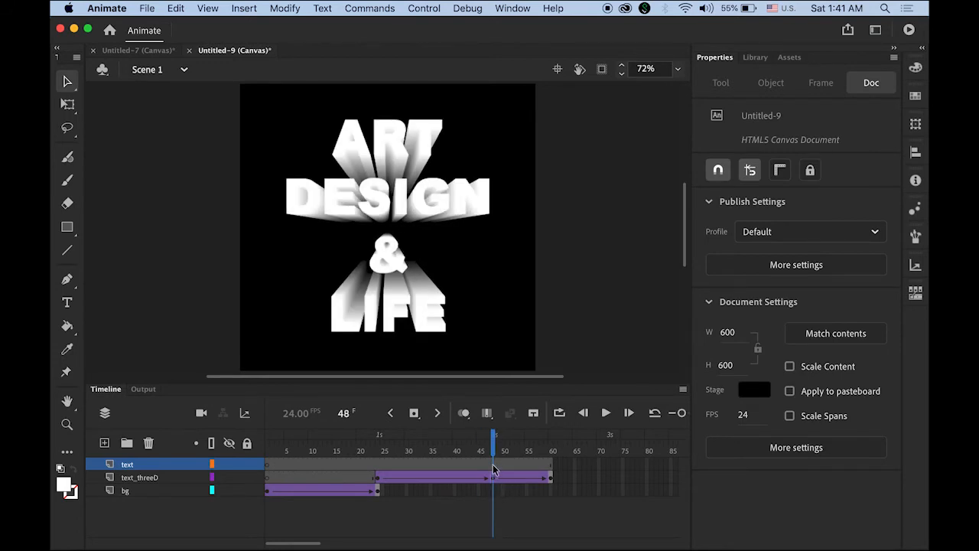
click(494, 469)
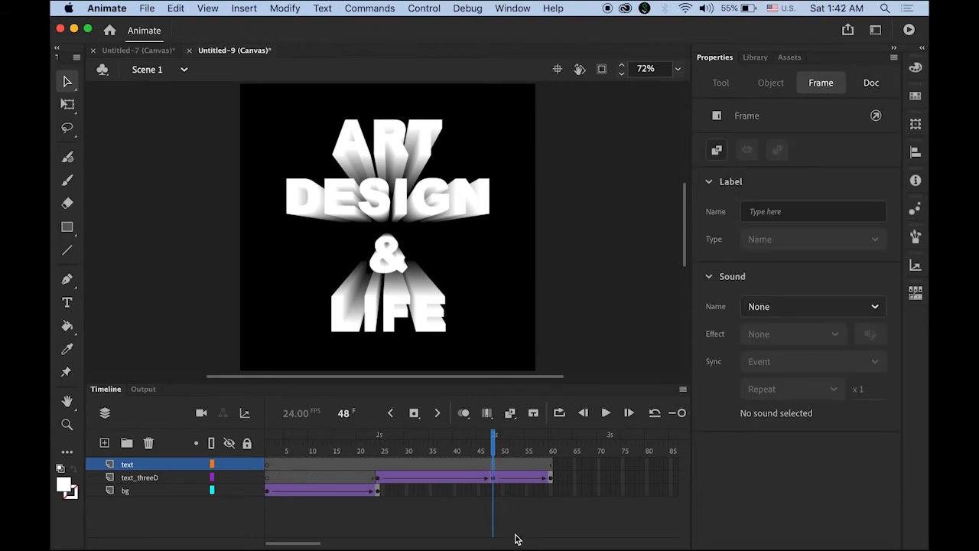
click(415, 414)
drag(493, 453, 469, 454)
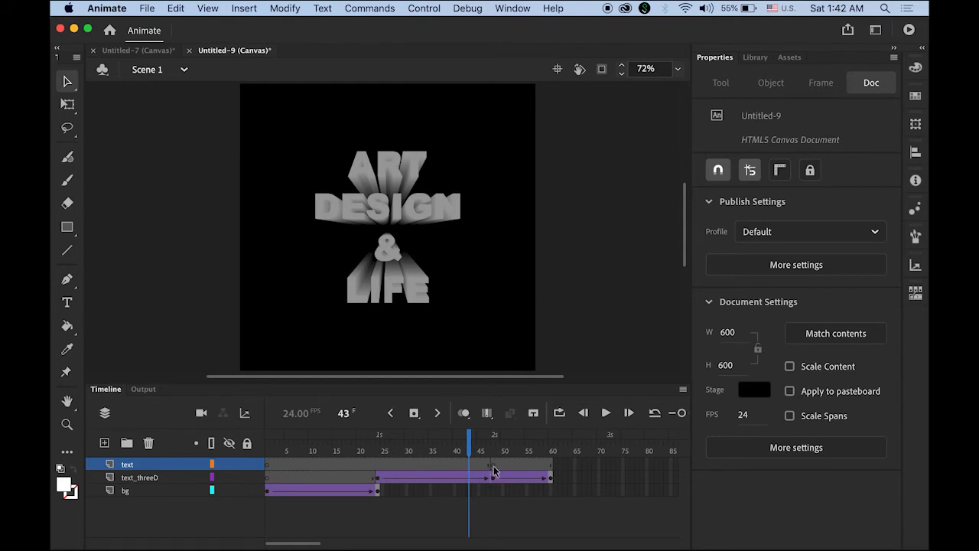
drag(470, 453, 494, 454)
click(493, 468)
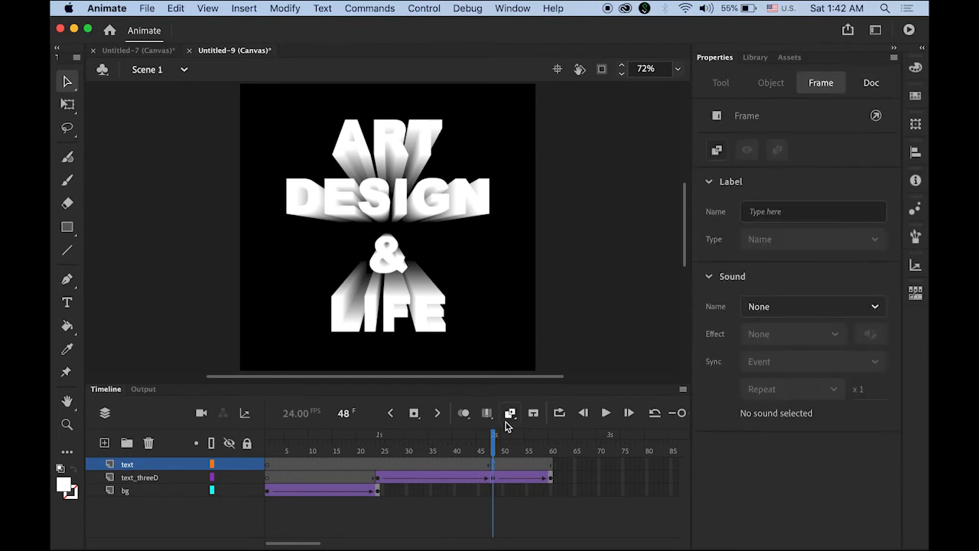
- Add centered white static text reading ART / DESIGN / & / LIFE on four lines in Arial Black 100 pt
click(67, 301)
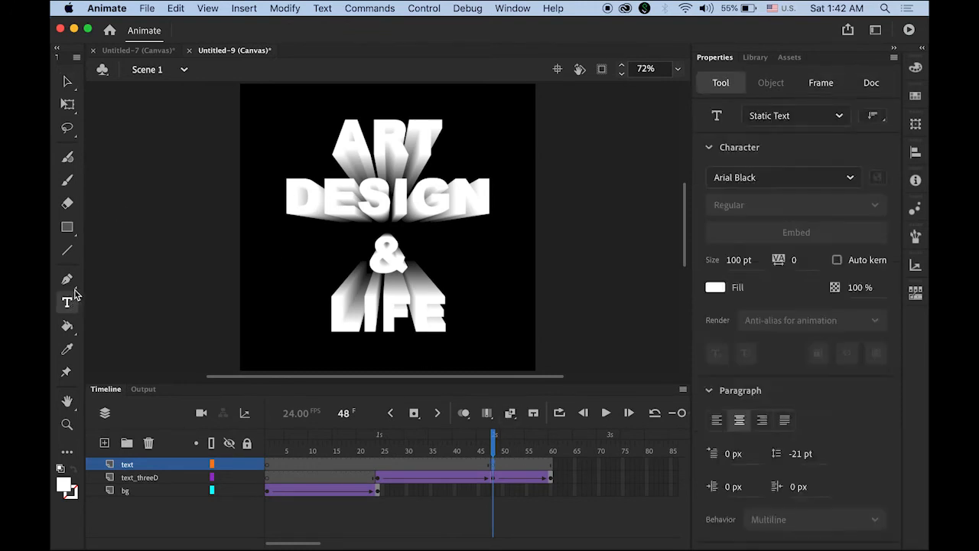
click(320, 145)
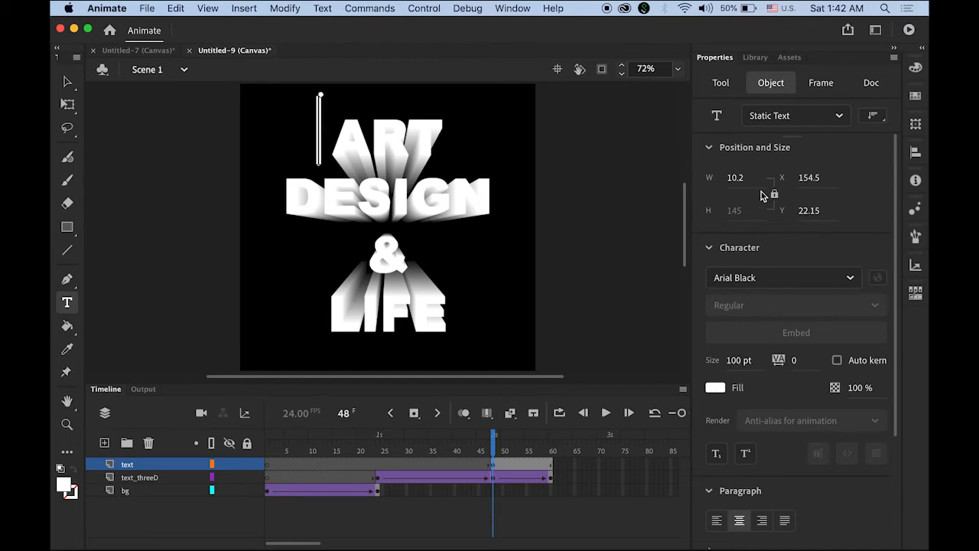
text(ART)
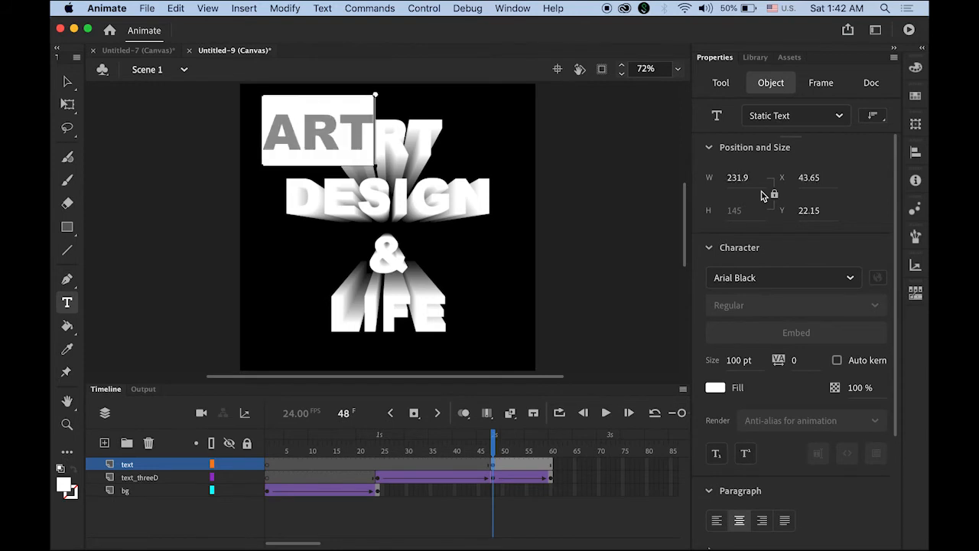
key(Return)
text(DESIGN)
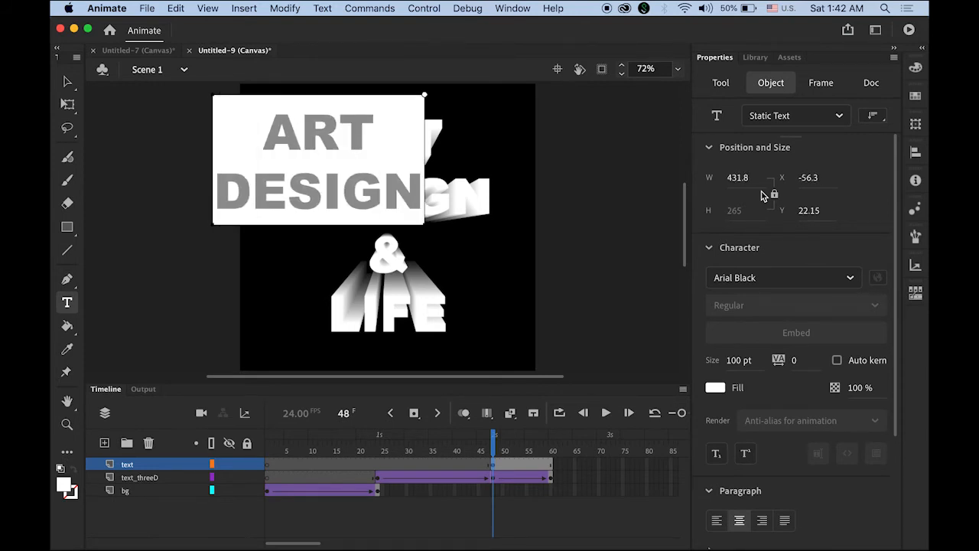
key(Return)
text(&)
key(Return)
text(LIFE)
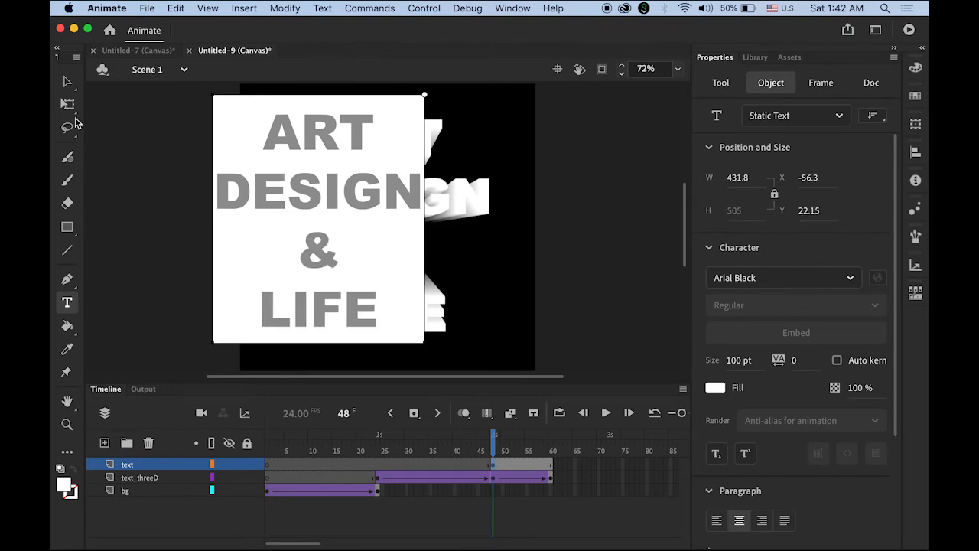
click(68, 82)
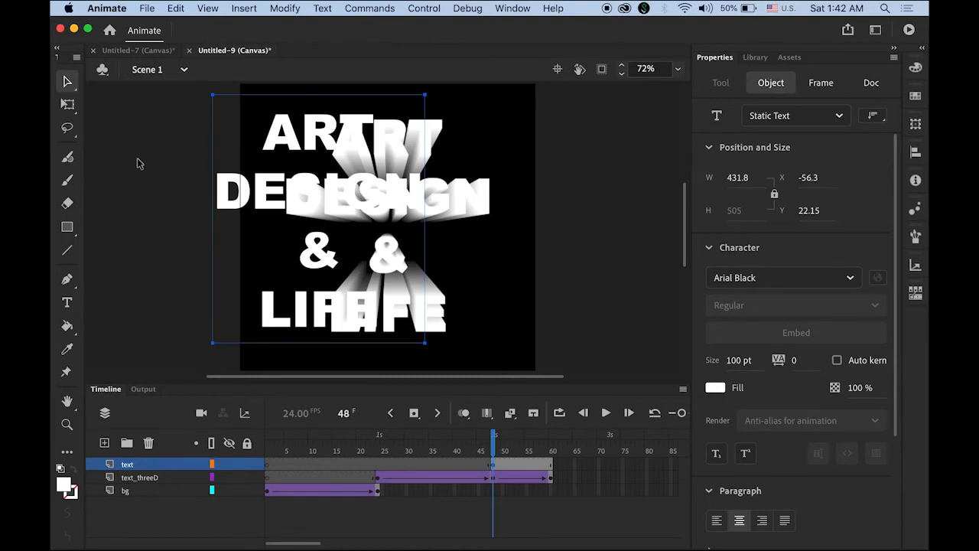
- Nudge the new text block over the front faces of the 3D text, to about X 81, Y 32
key(Down)
key(Down)
key(Down)
key(Down)
key(Down)
key(Down)
key(Down)
key(Down)
key(Down)
key(Down)
key(Down)
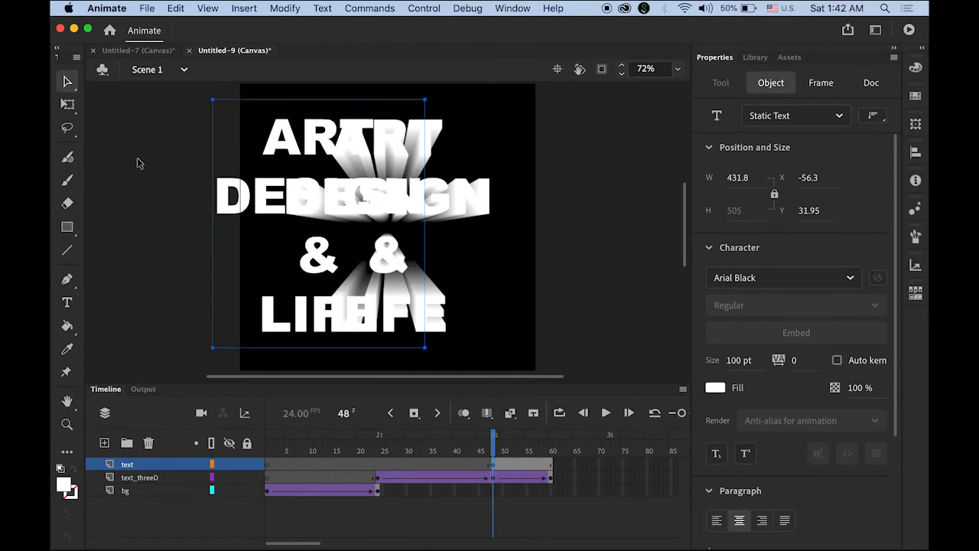
key(Up)
key(Right)
key(Right)
key(Right)
key(Right)
key(Right)
key(Right)
key(Right)
key(Right)
key(Right)
key(Right)
key(Right)
key(Right)
key(Right)
key(Right)
key(Right)
key(Right)
key(Right)
key(Right)
key(Right)
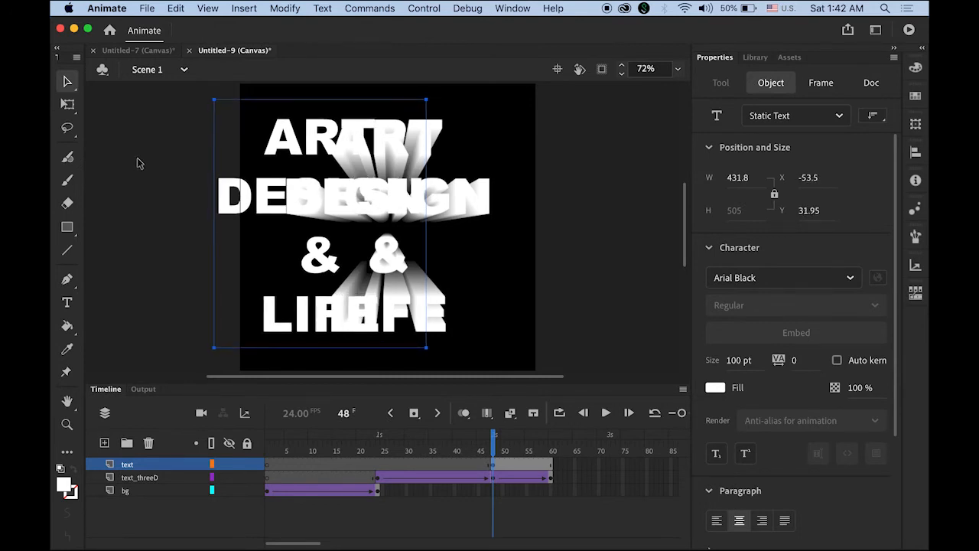
key(Right)
key(Right)
key(Right)
key(Right)
key(Right)
key(Right)
key(Right)
key(Right)
key(Right)
key(Right)
key(Right)
key(Right)
key(Right)
key(Right)
key(Right)
key(Right)
key(Right)
key(Right)
key(Right)
key(Right)
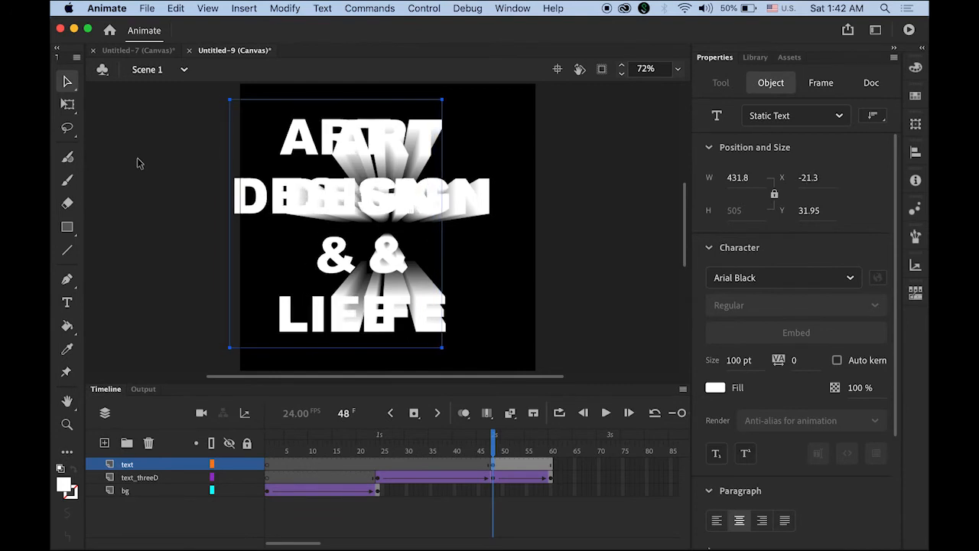
key(Right)
key(Right)
key(Right)
key(Right)
key(Right)
key(Right)
key(Right)
key(Right)
key(Right)
key(Right)
key(Right)
key(Right)
key(Right)
key(Right)
key(Right)
key(Right)
key(Right)
key(Right)
key(Right)
key(Right)
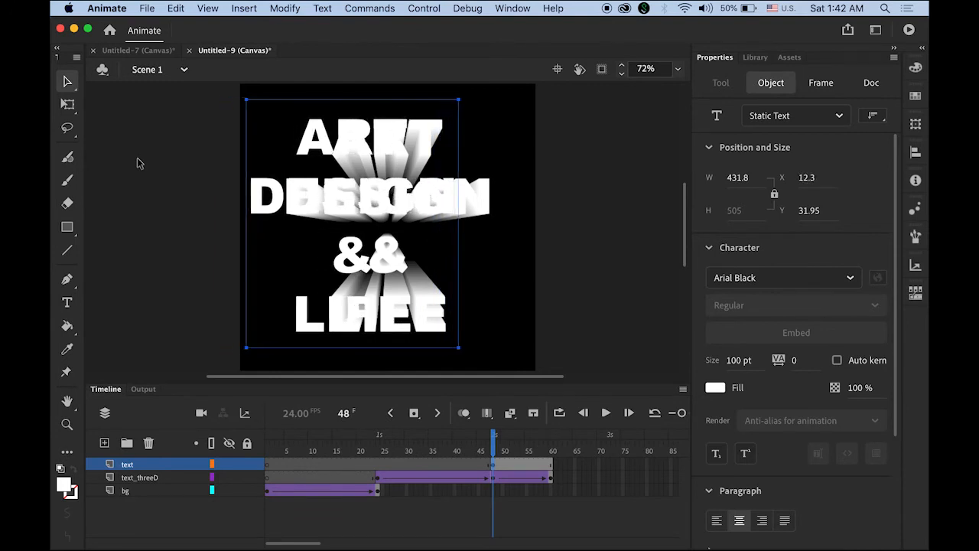
key(Right)
key(Right)
key(Right)
key(Right)
key(Right)
key(Right)
key(Right)
key(Right)
key(Right)
key(Right)
key(Right)
key(Right)
key(Right)
key(Right)
key(Right)
key(Right)
key(Right)
key(Right)
key(Right)
key(Right)
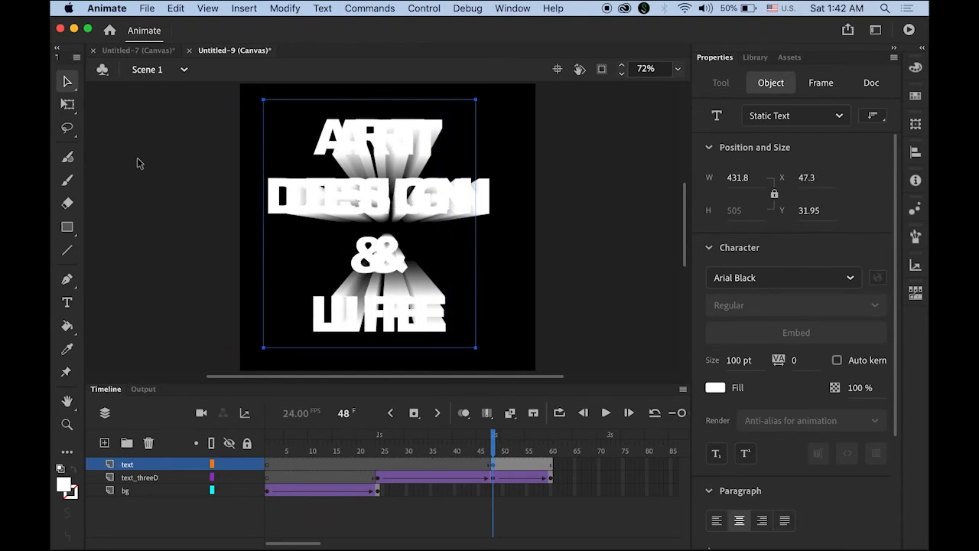
key(Right)
key(Right)
key(Right)
key(Right)
key(Right)
key(Right)
key(Right)
key(Right)
key(Right)
key(Right)
key(Right)
key(Right)
key(Right)
key(Right)
key(Right)
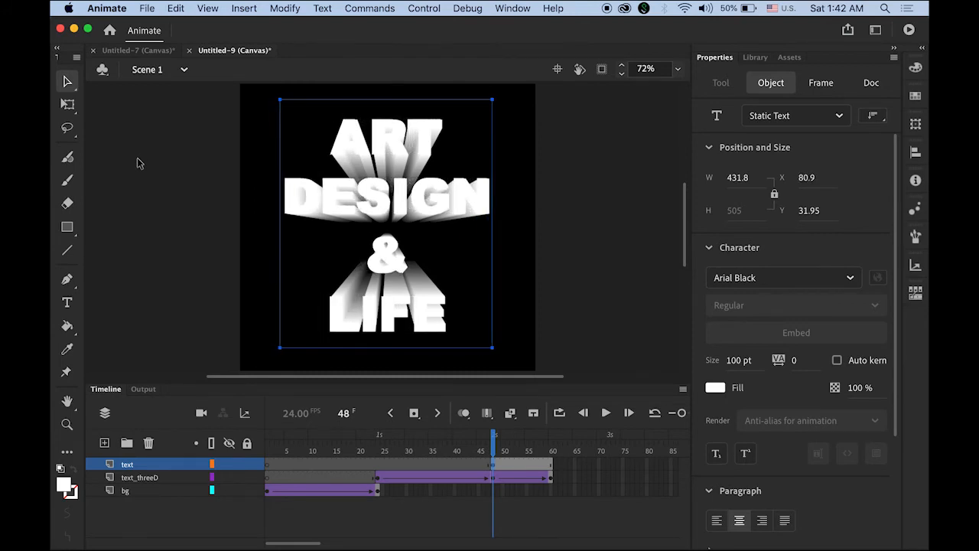
- Fine-tune the text block's alignment with the 3D letters at close range, to X 83.7, Y 32.3, and deselect it
click(67, 424)
click(440, 107)
click(351, 277)
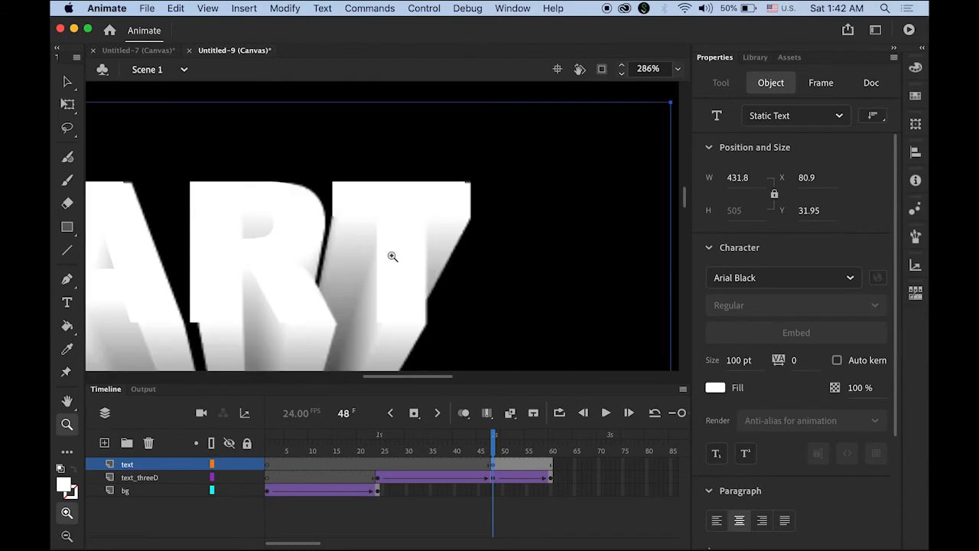
click(66, 81)
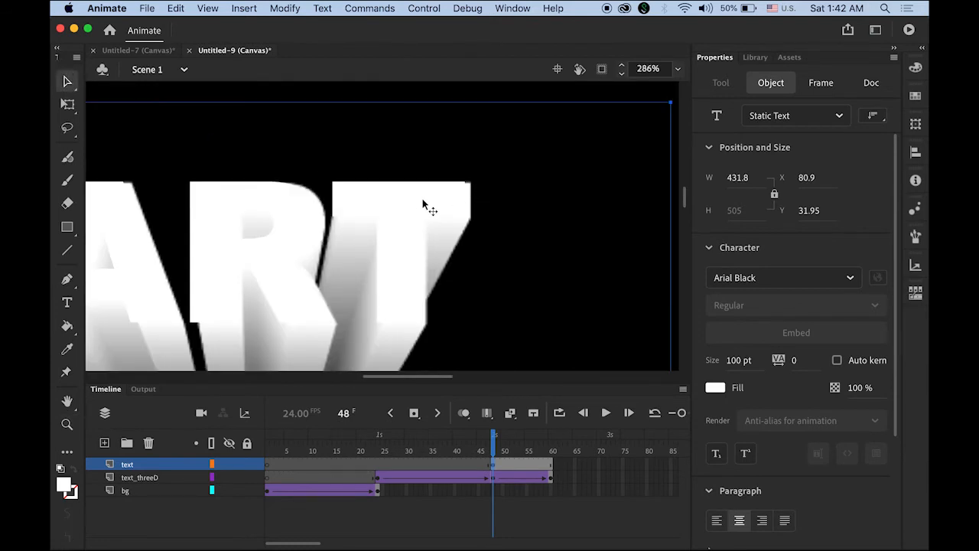
drag(410, 201, 412, 204)
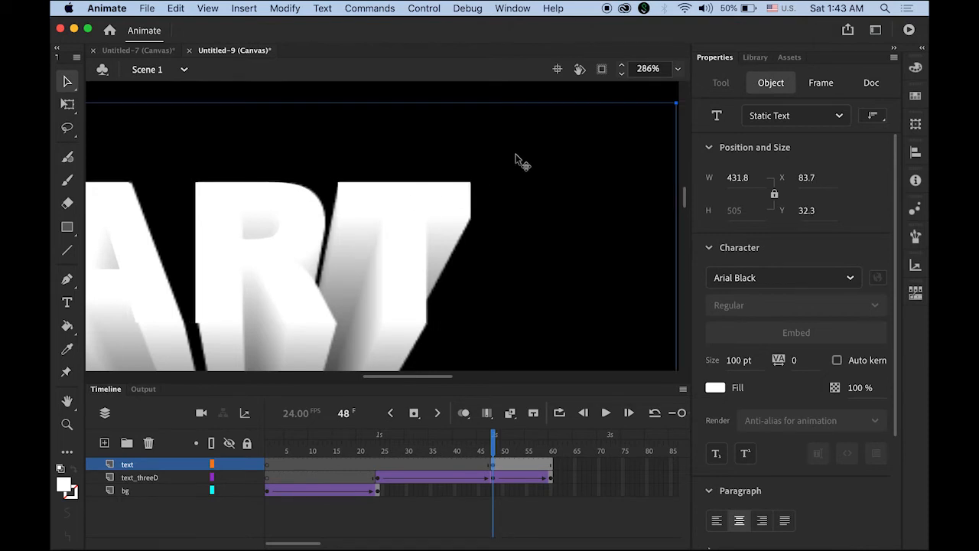
key(Up)
key(Down)
key(Down)
double_click(67, 401)
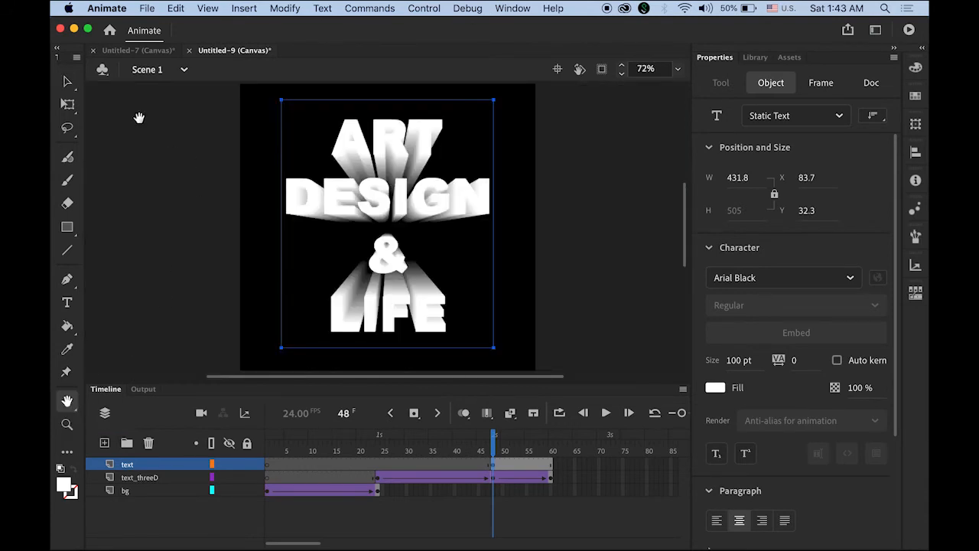
click(67, 82)
click(163, 149)
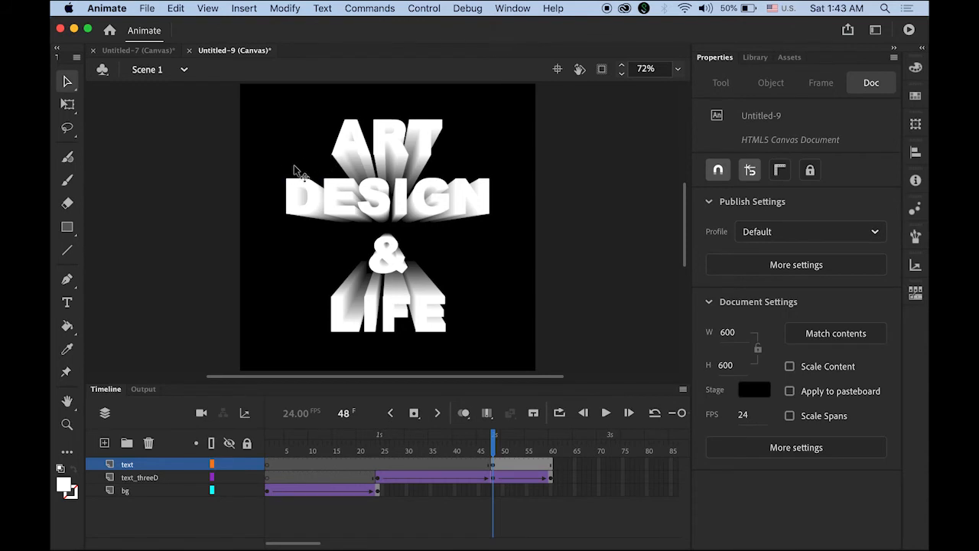
- Hide the text layer, try shifting the 3D text slightly at frame 48, and undo the move
click(228, 467)
click(413, 153)
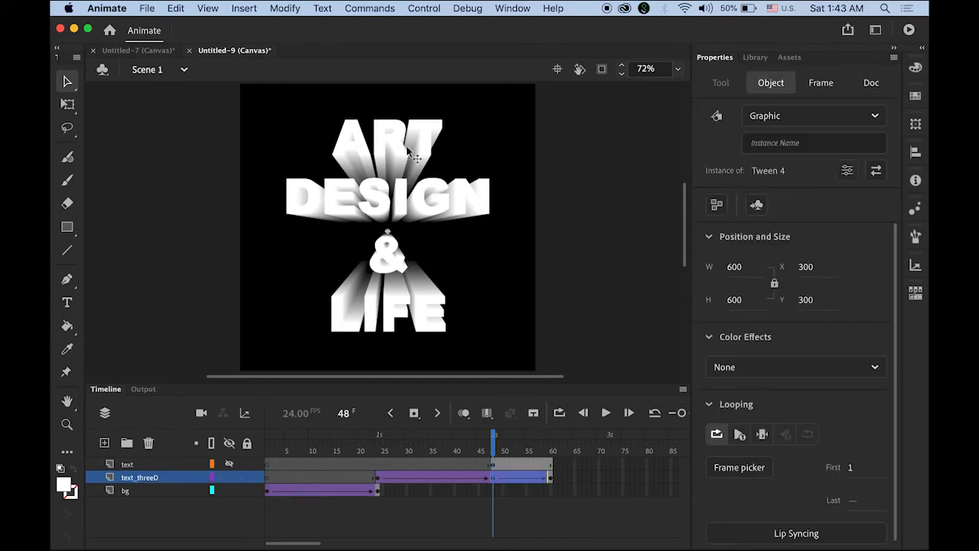
drag(441, 150, 442, 150)
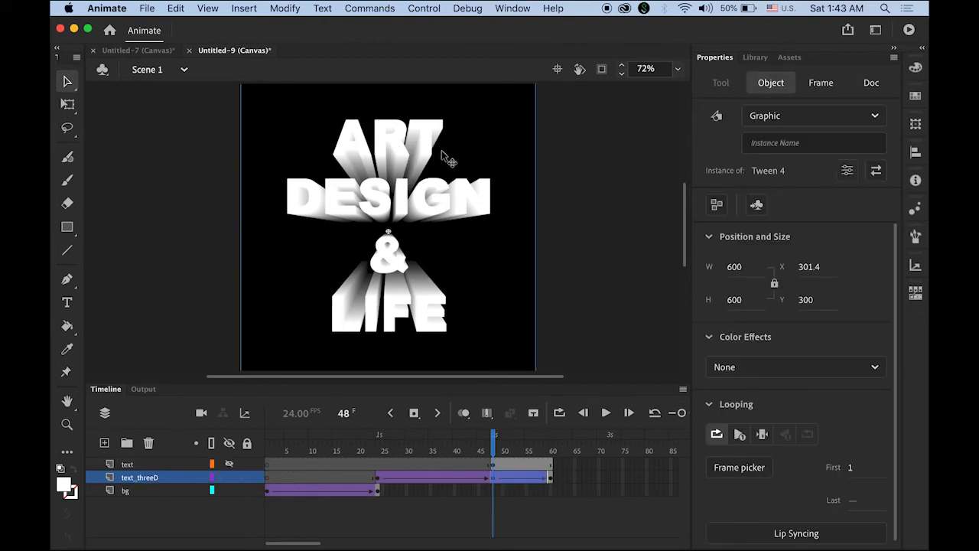
key(super+z)
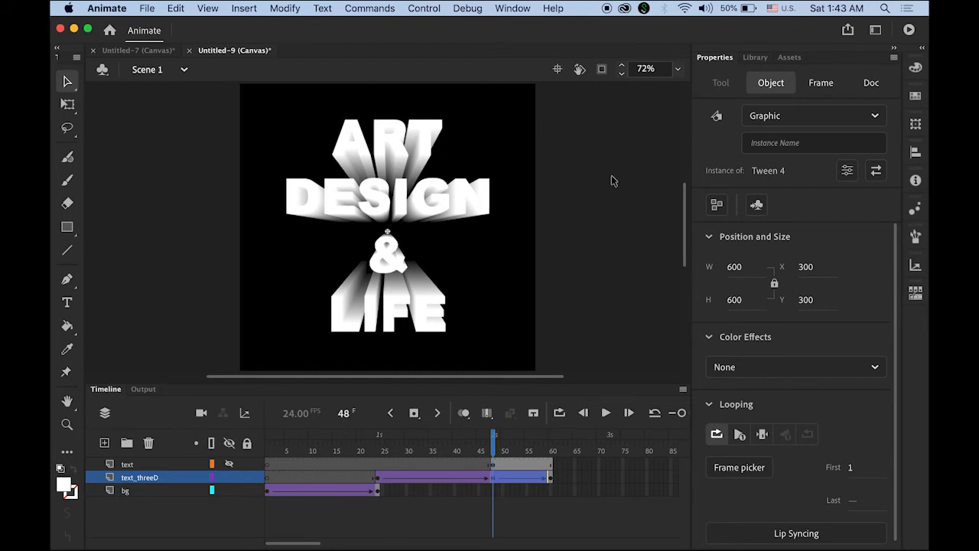
click(497, 476)
click(498, 464)
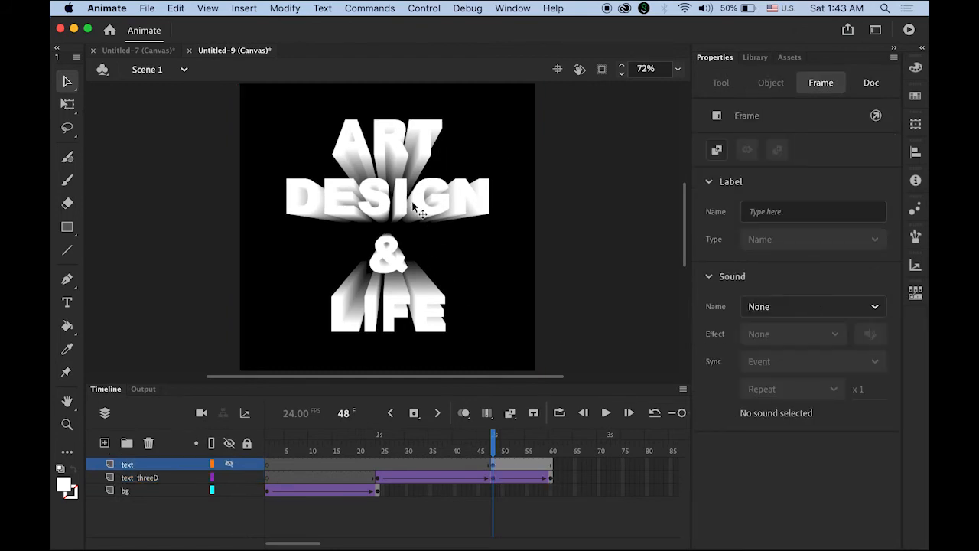
click(402, 143)
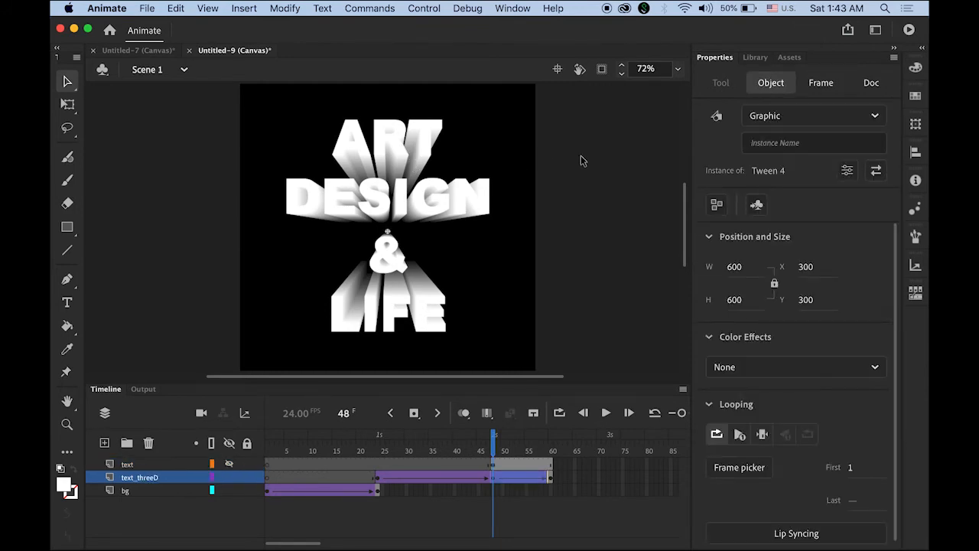
click(496, 467)
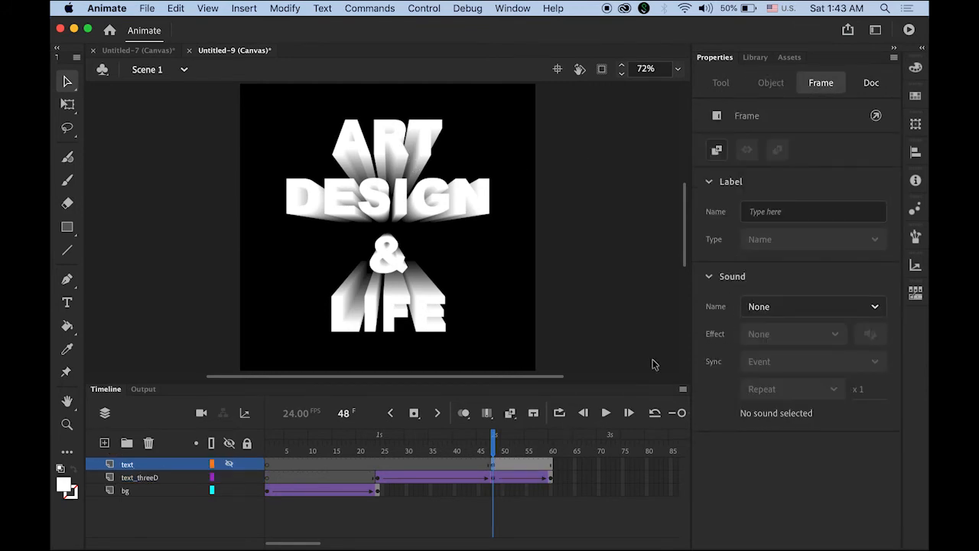
click(616, 280)
click(480, 447)
drag(480, 447, 499, 461)
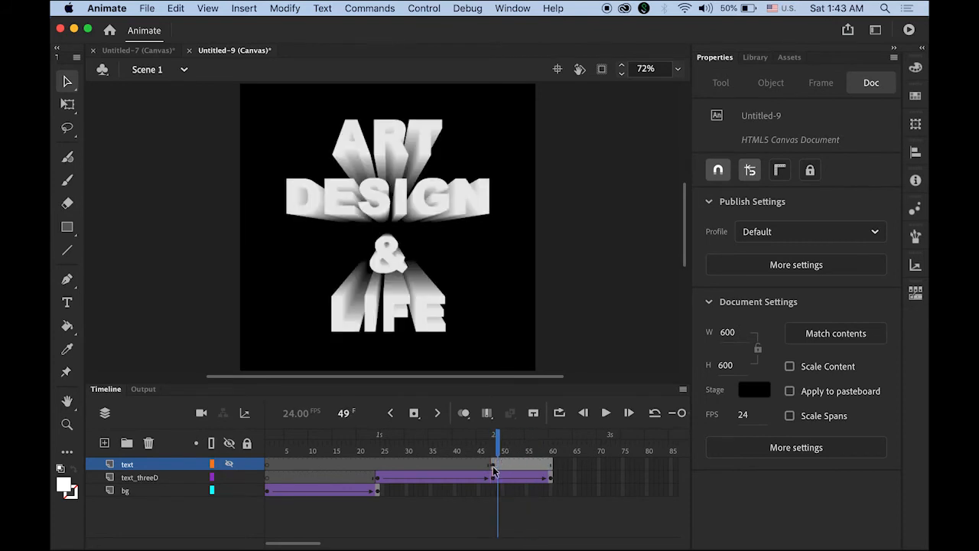
click(494, 465)
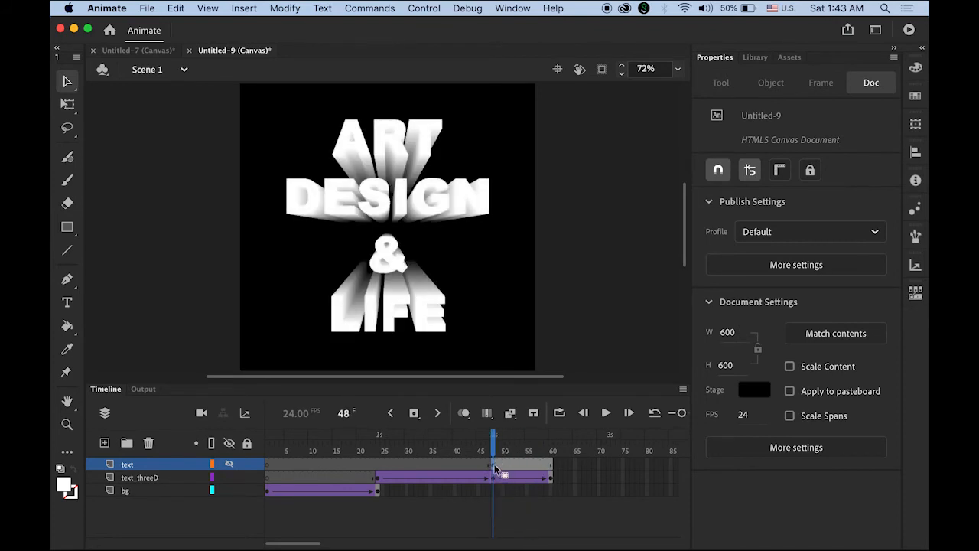
- Unhide the text layer and give it a classic tween from frame 48 to a new keyframe at frame 60
click(551, 468)
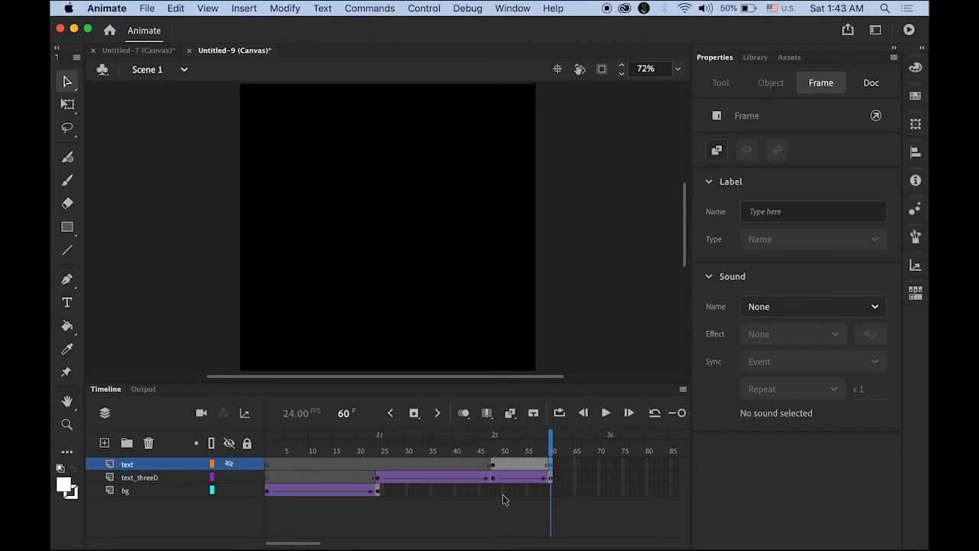
click(229, 465)
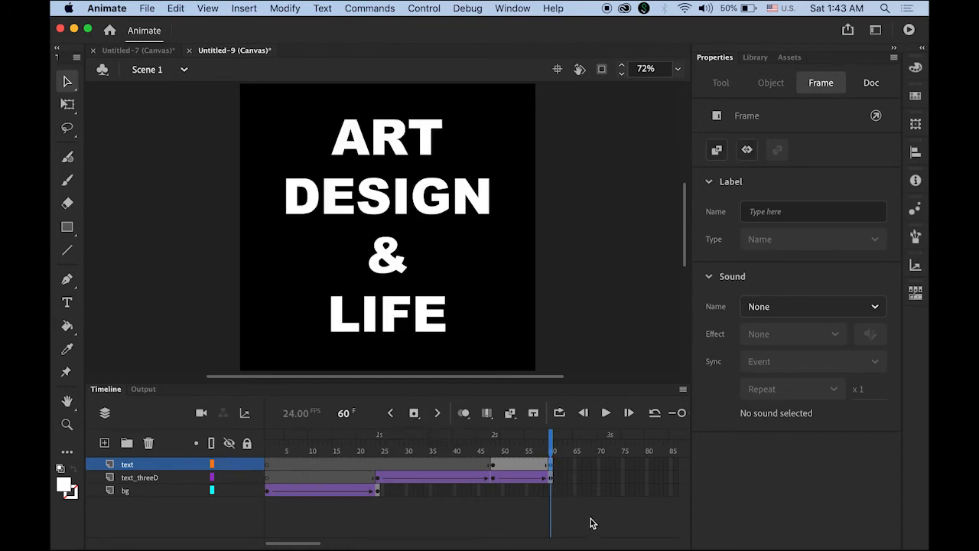
right_click(523, 462)
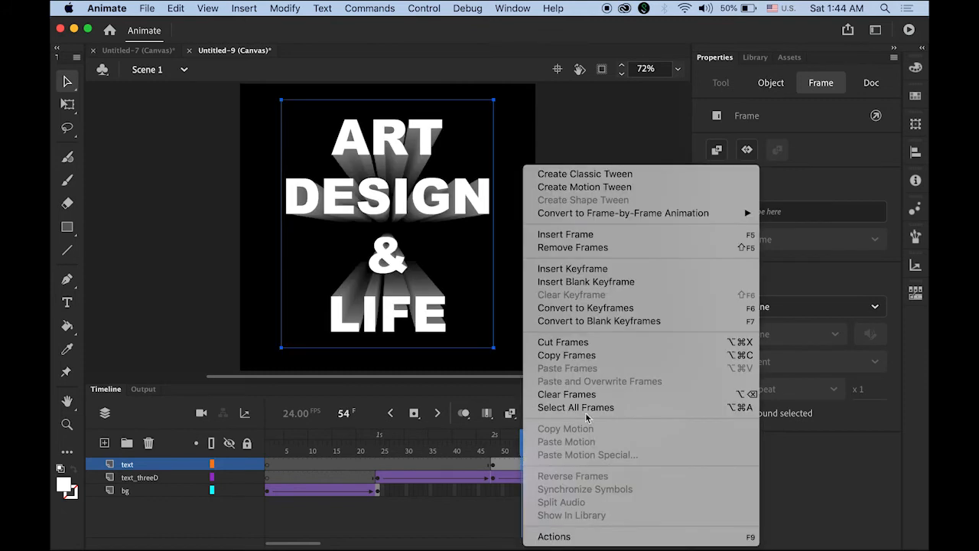
click(629, 178)
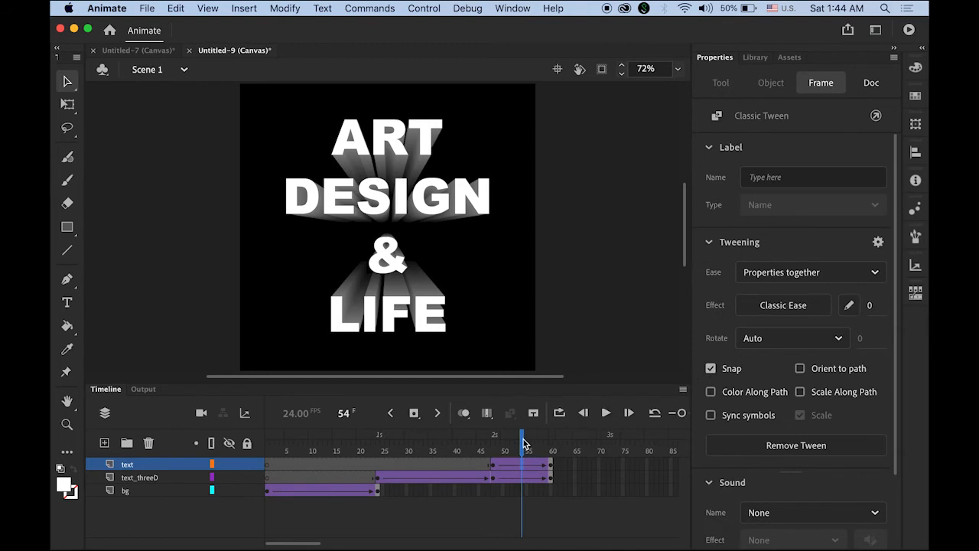
- Nudge the flat text instance on the text layer's frame 48 keyframe to X 301 and deselect it
drag(523, 443, 496, 467)
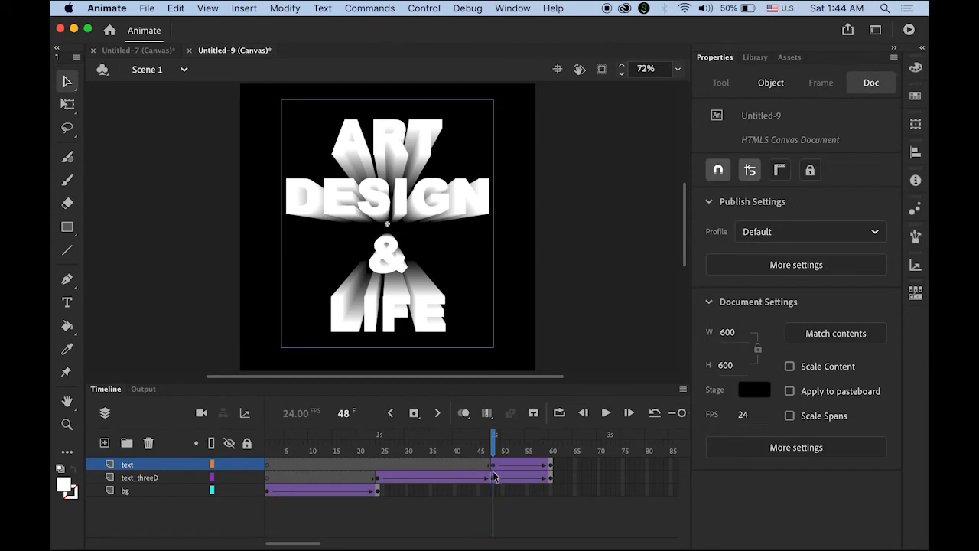
click(494, 466)
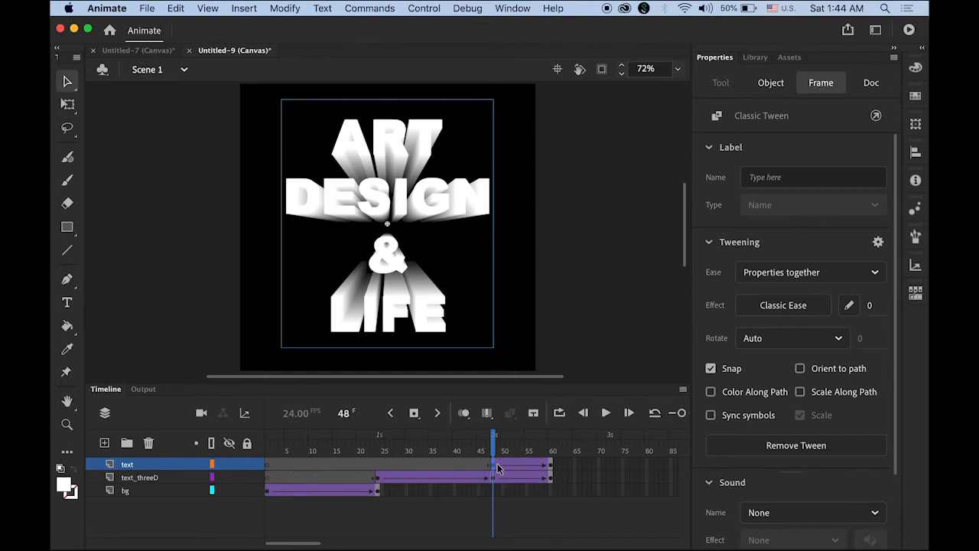
click(394, 149)
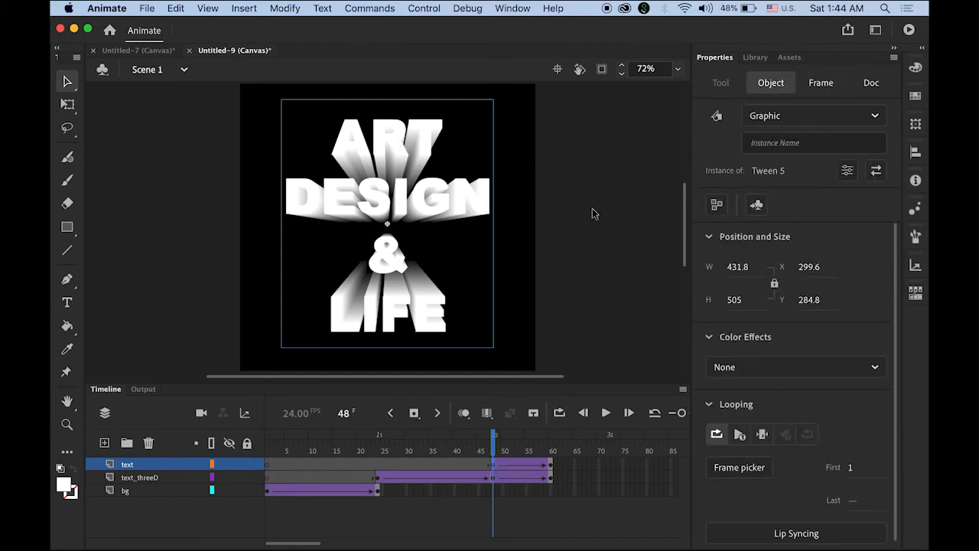
key(Right)
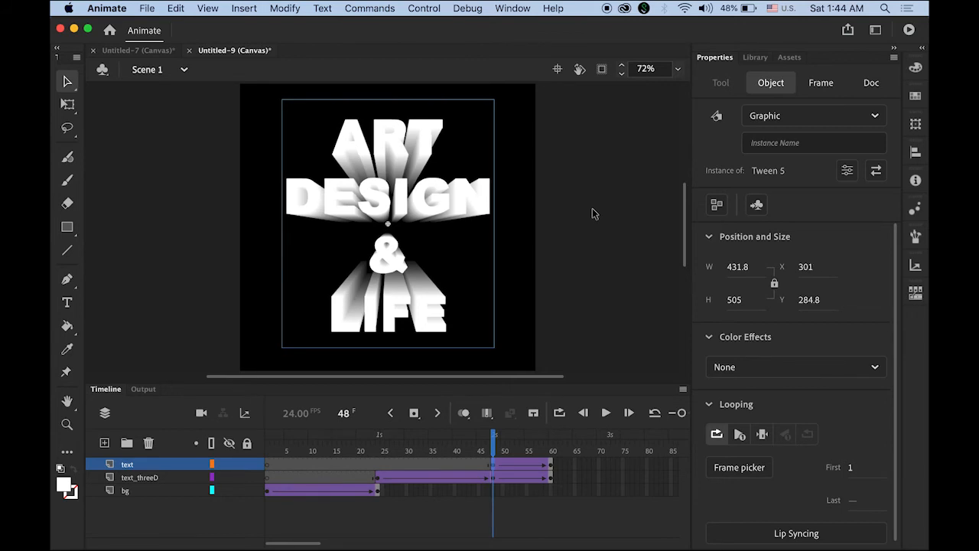
mouse_move(496, 452)
mouse_down()
mouse_move(561, 457)
mouse_move(471, 457)
mouse_move(538, 457)
mouse_move(496, 457)
mouse_up()
click(450, 238)
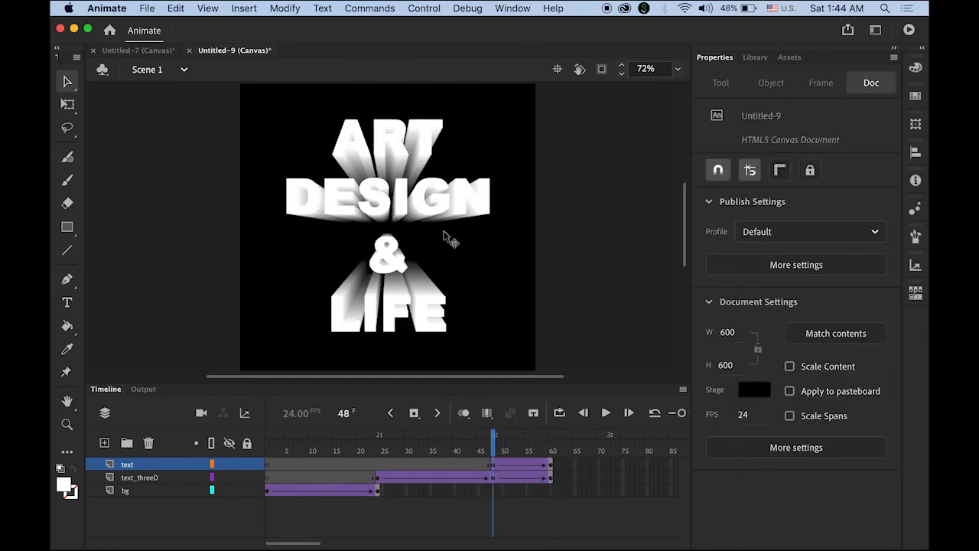
- Set the flat text's color effect at frame 48 to Alpha 0% and scrub the timeline to preview the fade-in
click(398, 148)
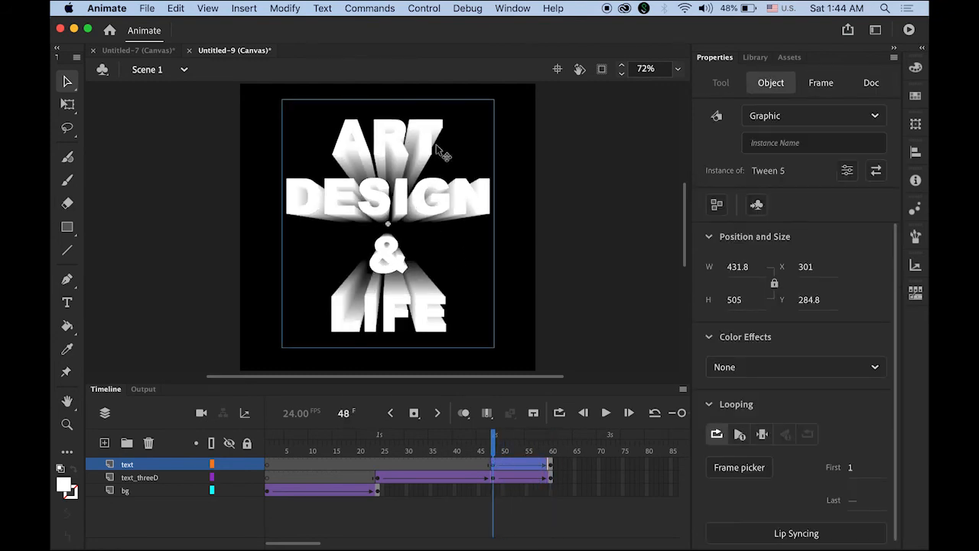
click(876, 373)
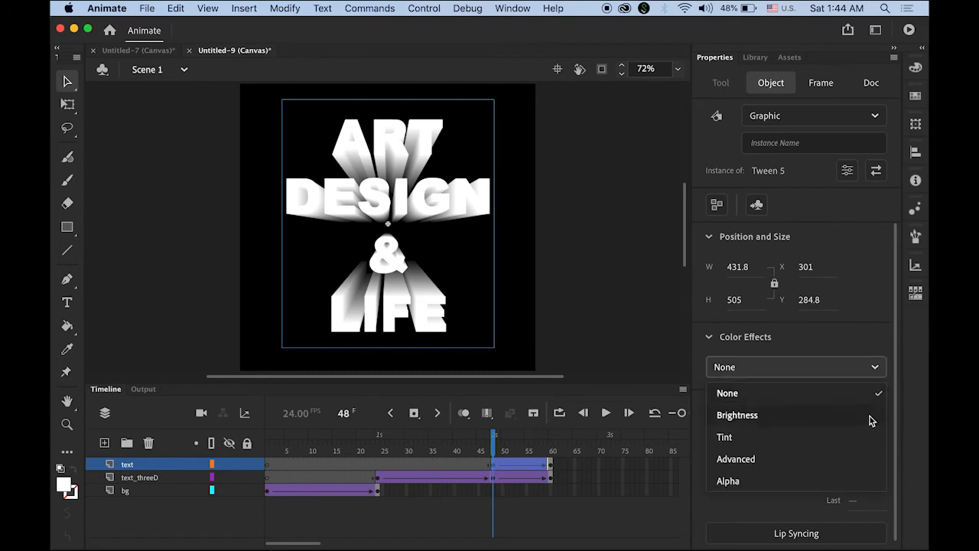
click(811, 483)
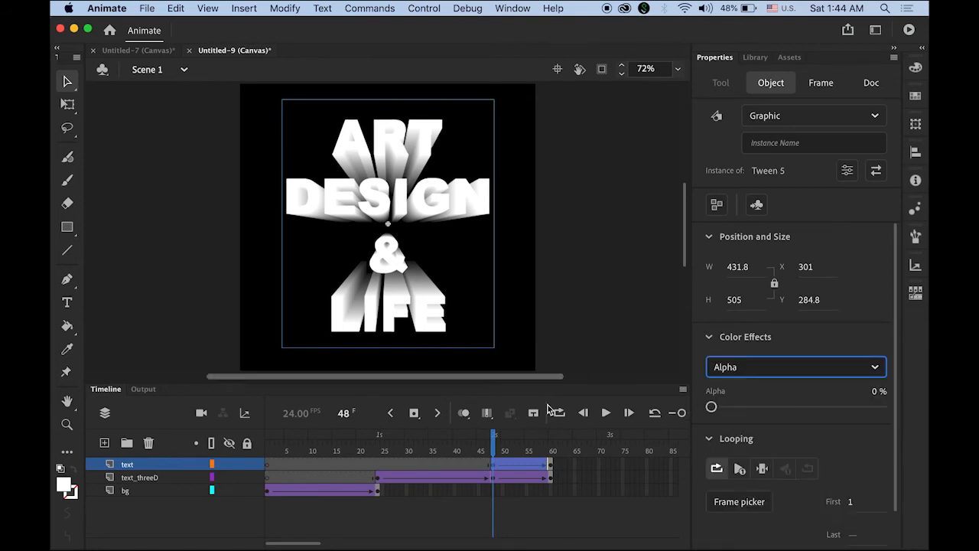
mouse_move(492, 452)
mouse_down()
mouse_move(426, 451)
mouse_move(496, 455)
mouse_up()
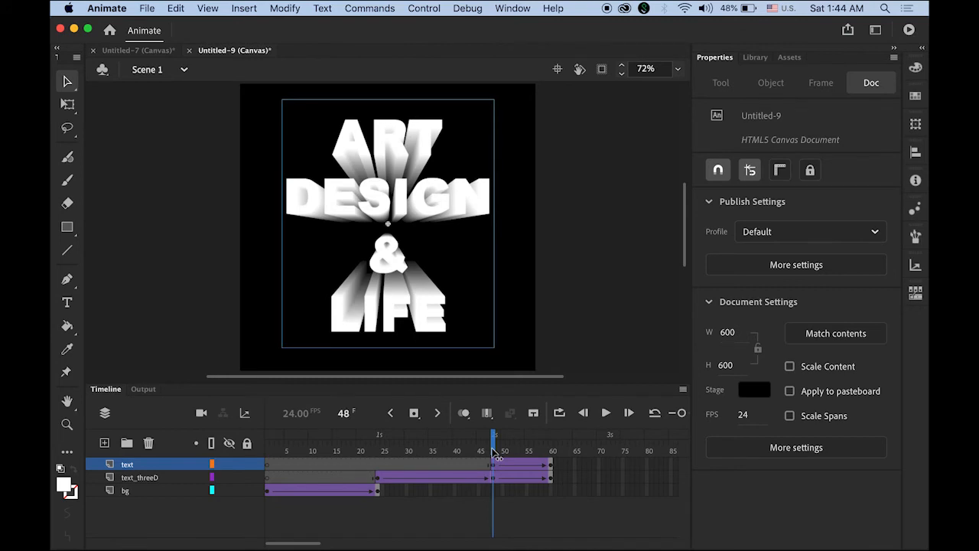
drag(496, 454, 192, 424)
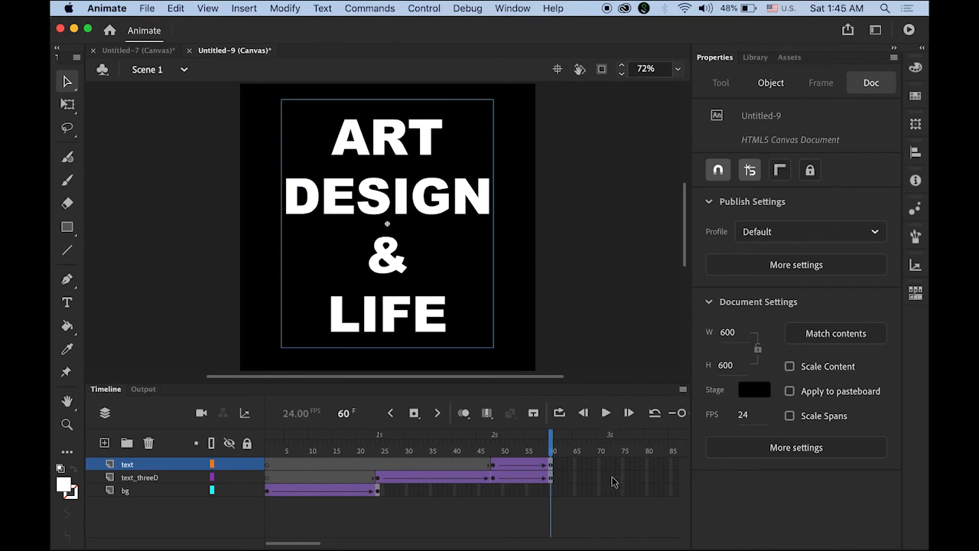
- Insert a keyframe at frame 72 of the text layer and create a classic tween between frames 60 and 72
click(552, 466)
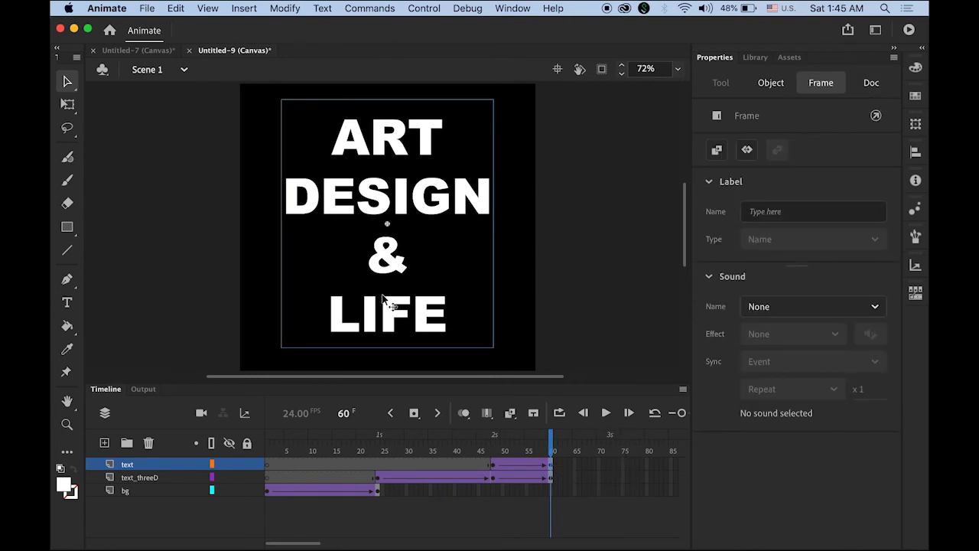
click(609, 464)
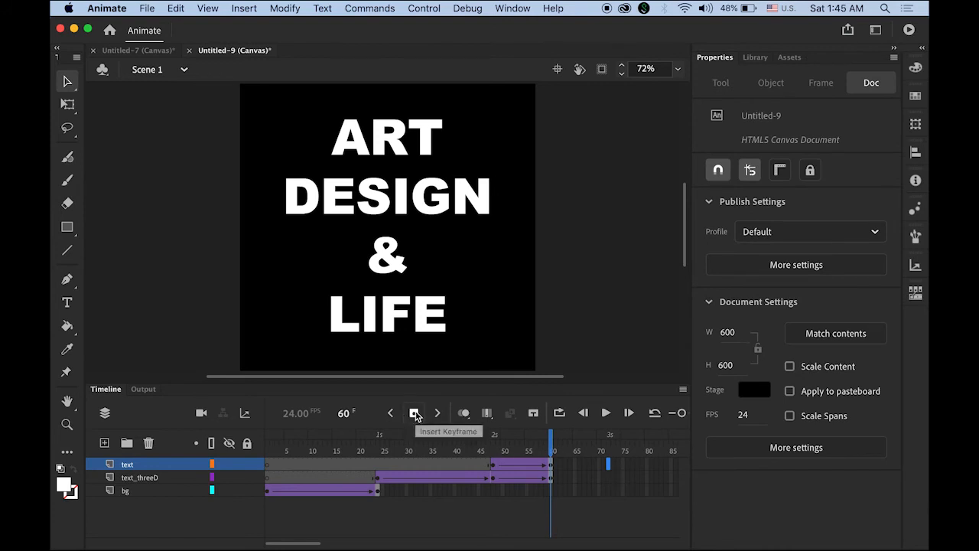
click(414, 413)
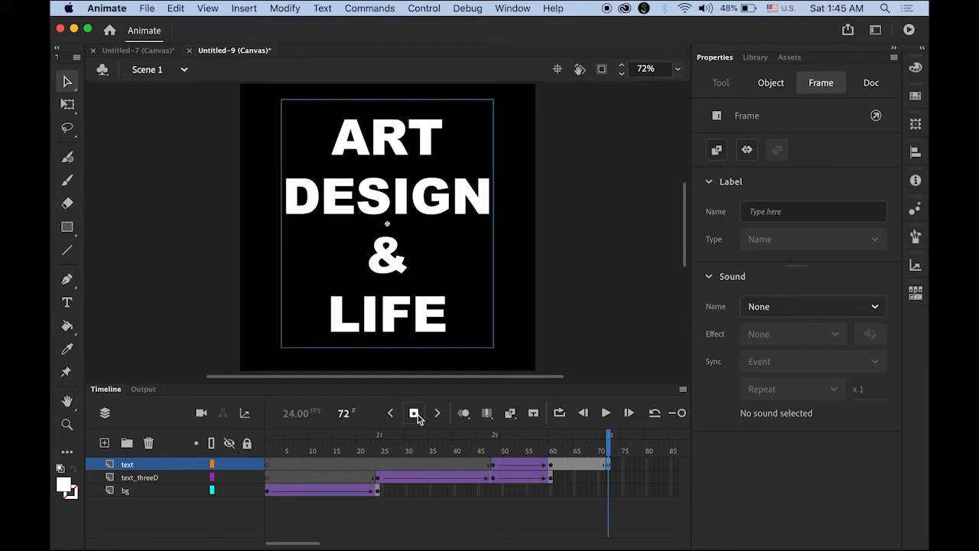
click(579, 469)
right_click(581, 469)
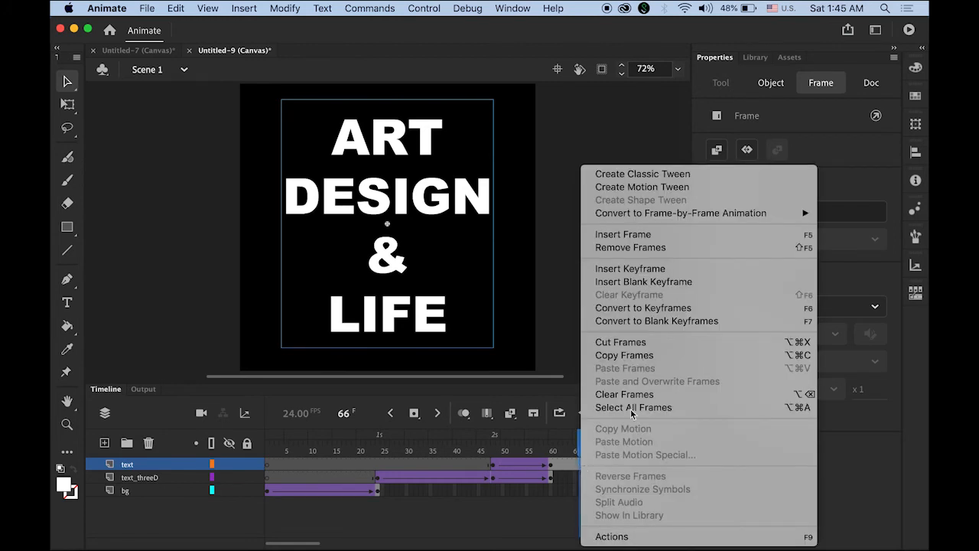
click(643, 174)
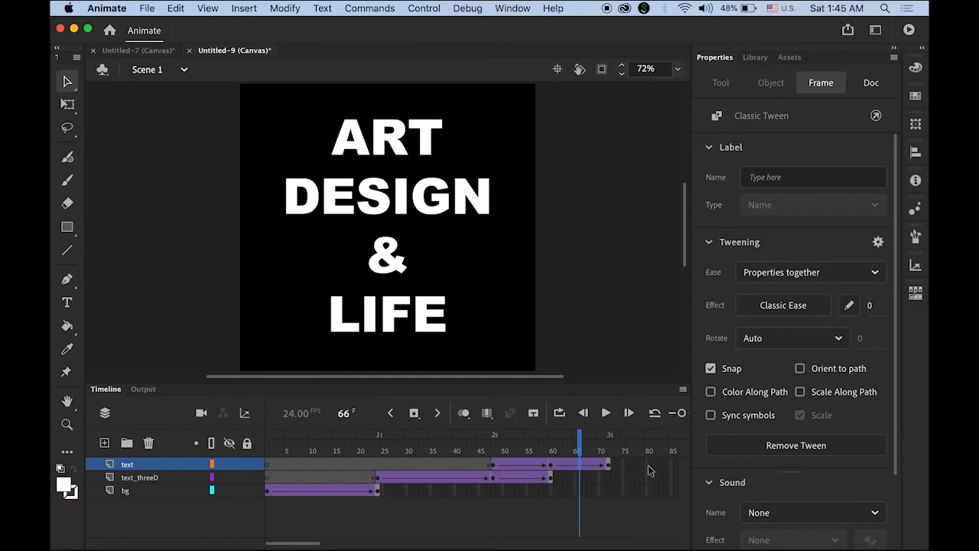
- Apply a 100% yellow Tint (red 255, green 204, blue 0) to the flat text at frame 72
click(610, 468)
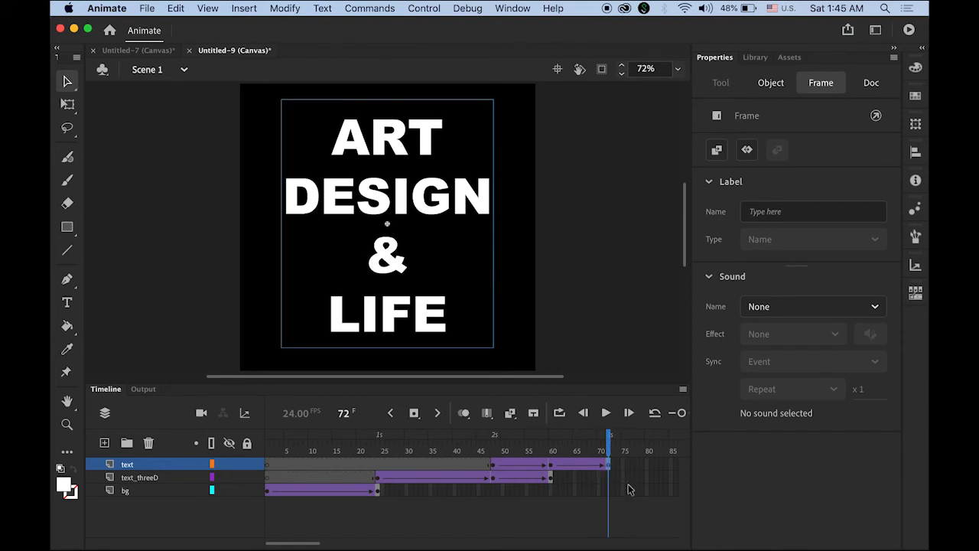
click(428, 213)
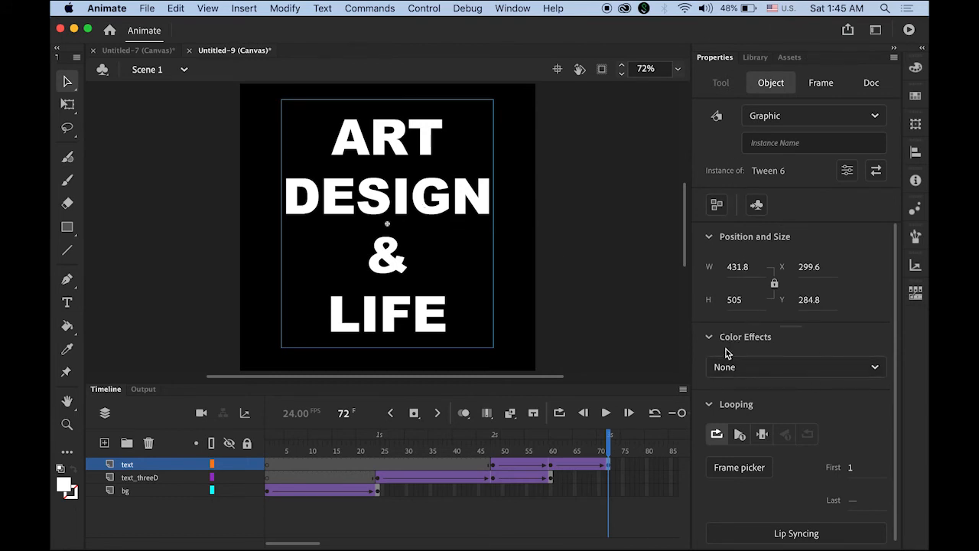
click(876, 371)
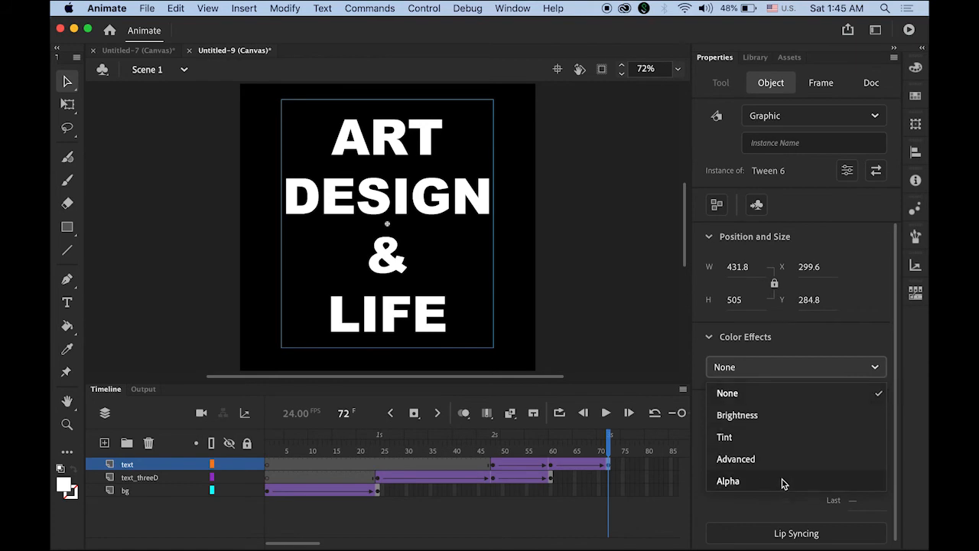
click(782, 438)
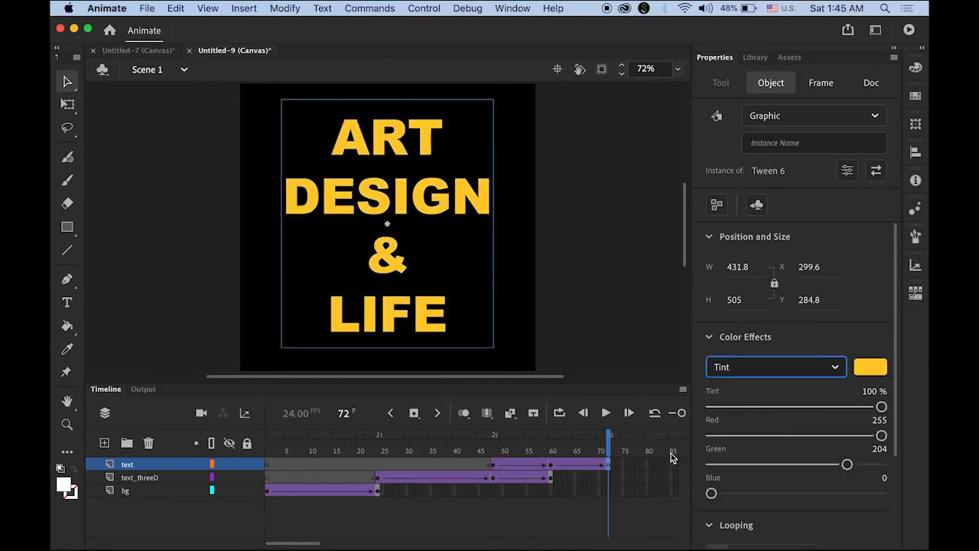
- Scrub back to frame 1 and play the whole animation to check the text's fade and color change
click(561, 449)
drag(559, 447, 269, 446)
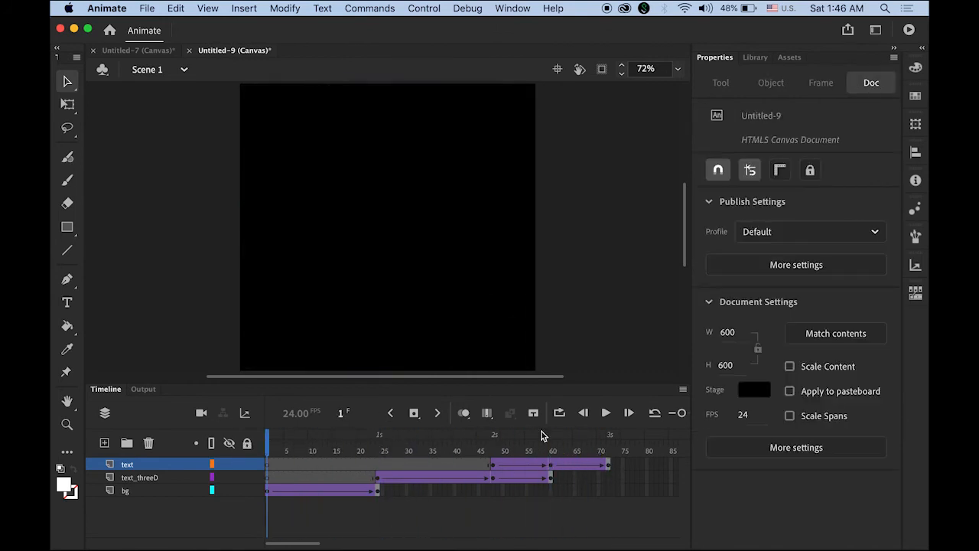
click(605, 413)
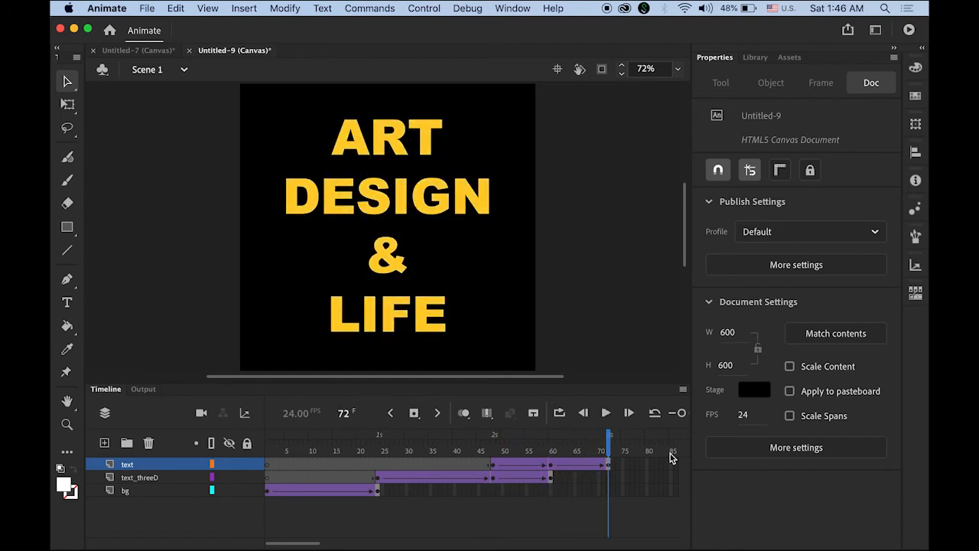
click(605, 413)
- Insert keyframes at frame 72 of the text_threeD and bg layers and play the animation to check the background
click(609, 478)
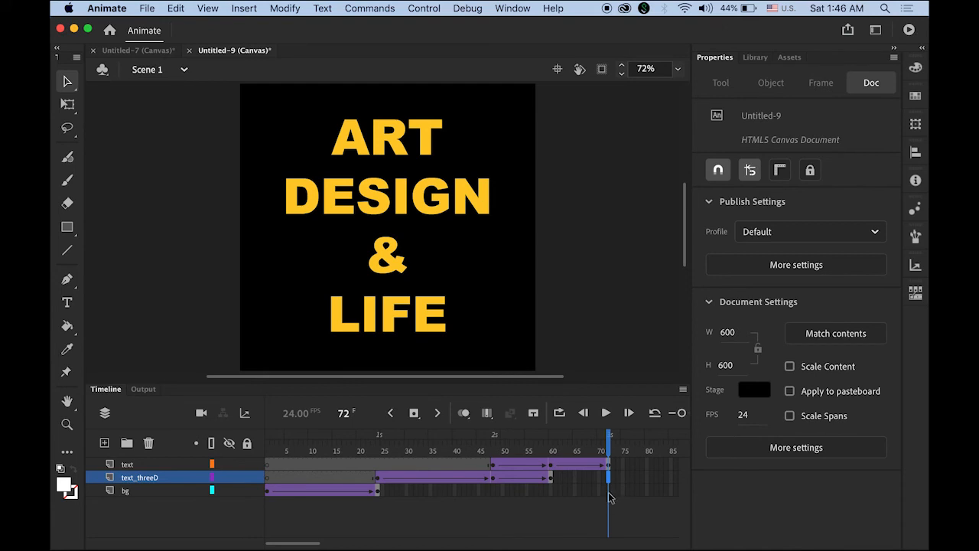
click(610, 492)
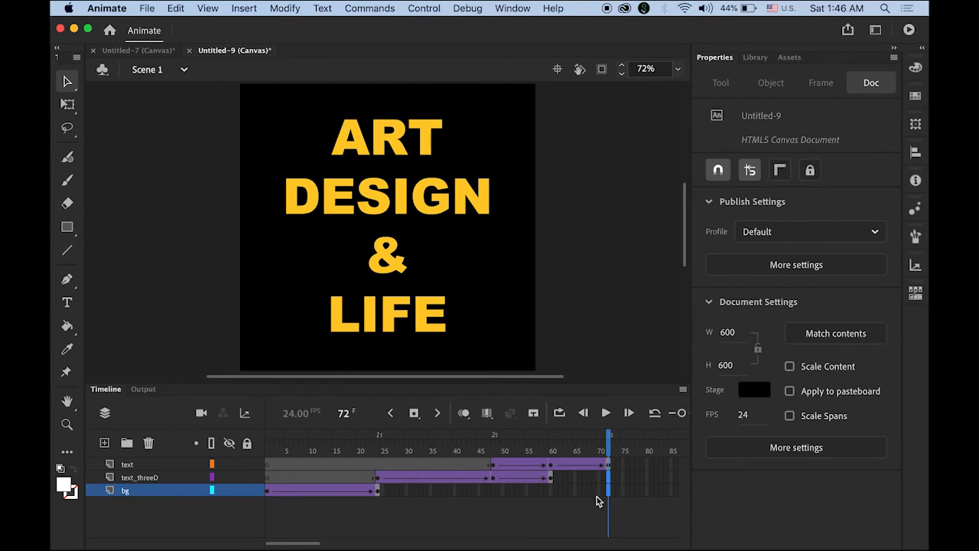
click(413, 413)
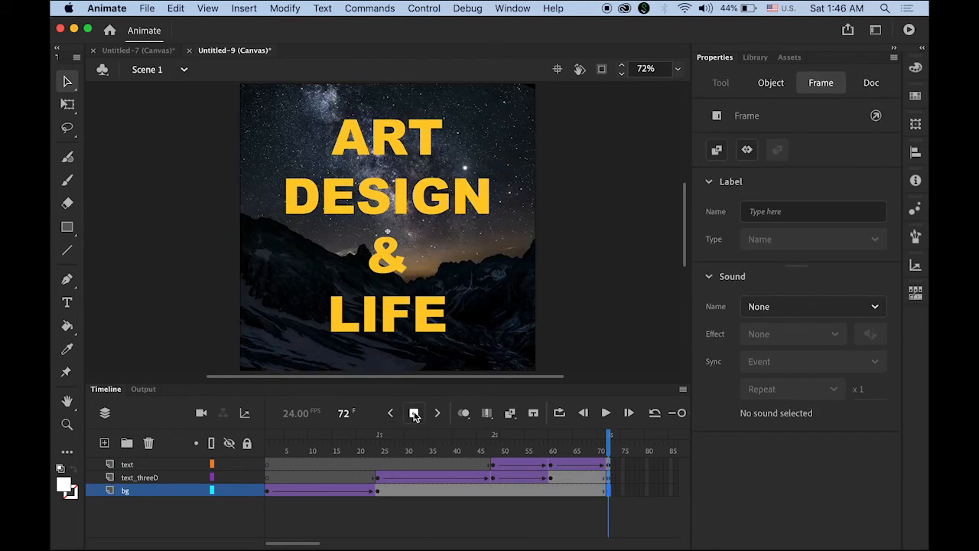
click(605, 413)
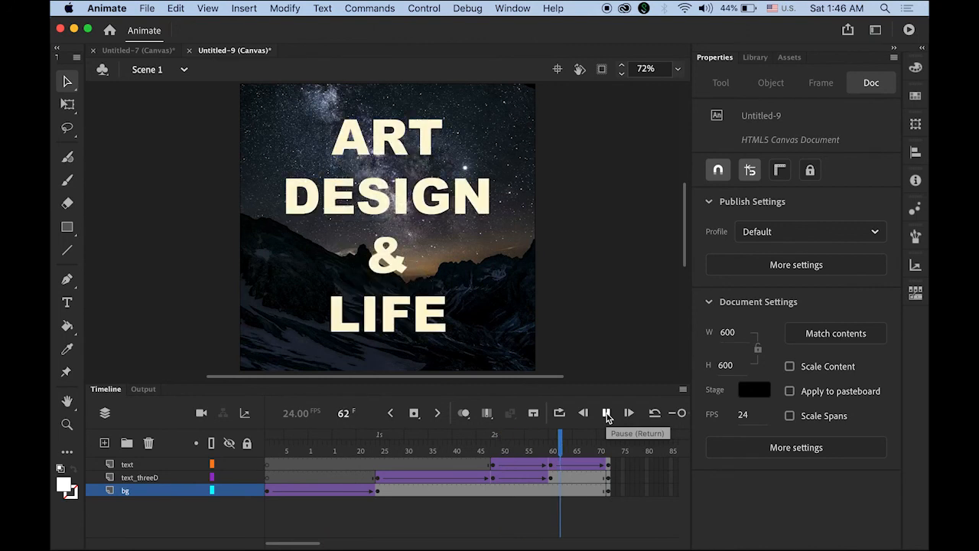
- Test the movie in the browser, then return to the document's timeline in Animate
click(515, 6)
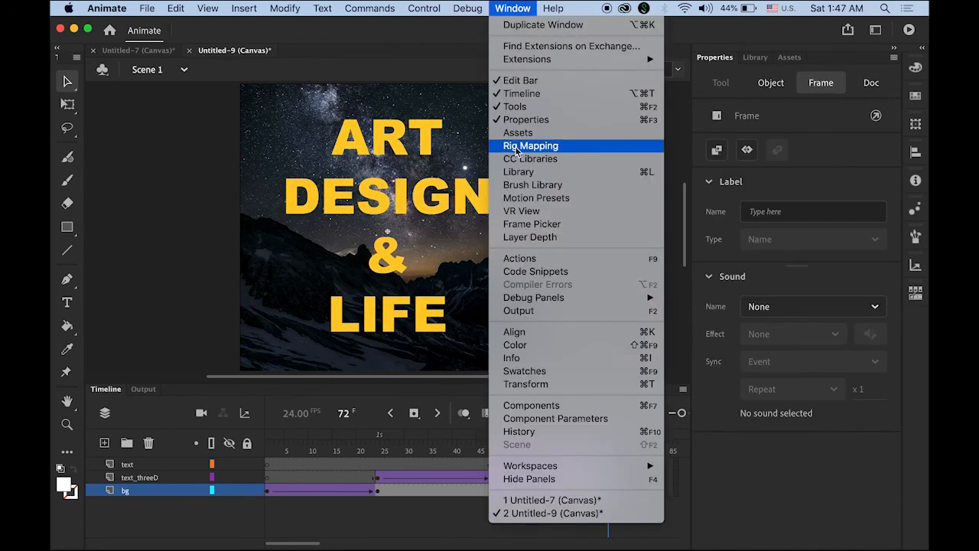
mouse_move(424, 7)
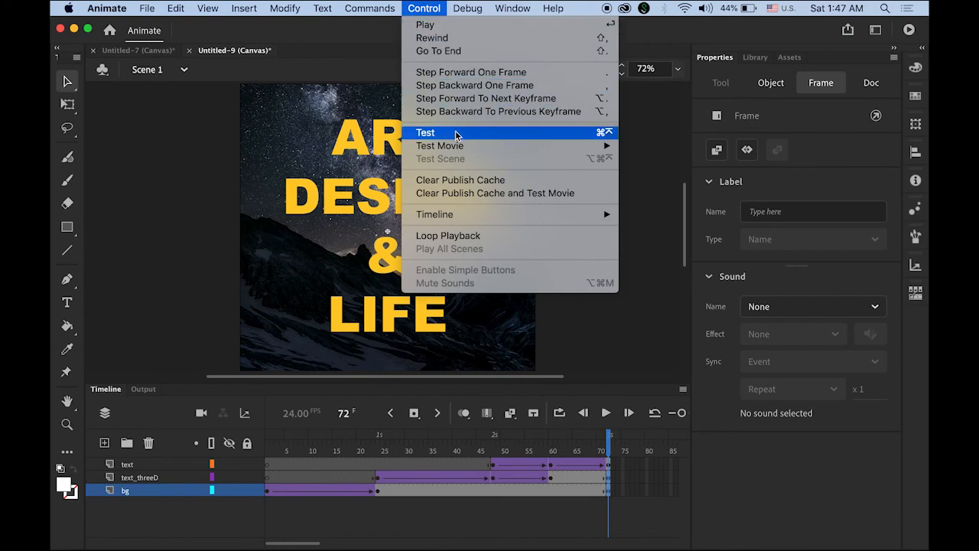
mouse_move(457, 145)
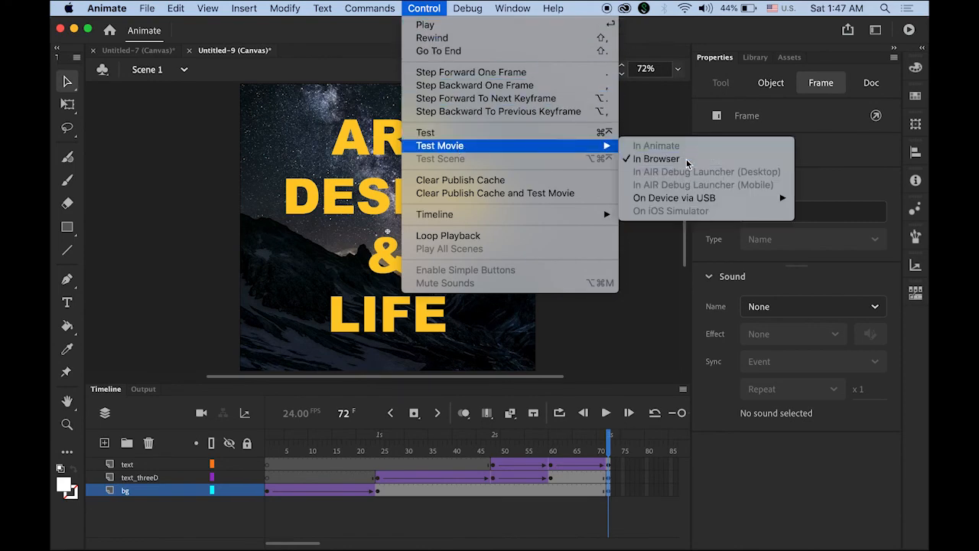
click(692, 159)
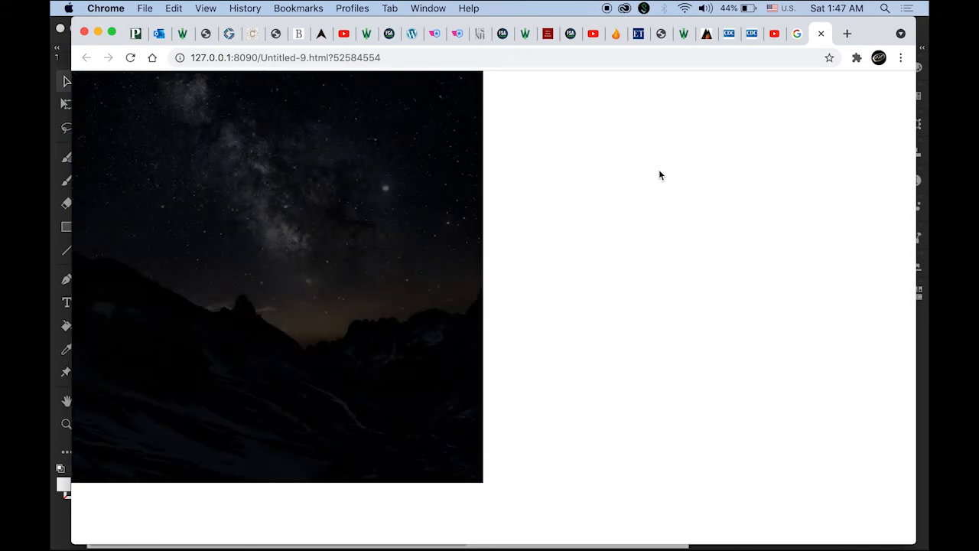
click(68, 519)
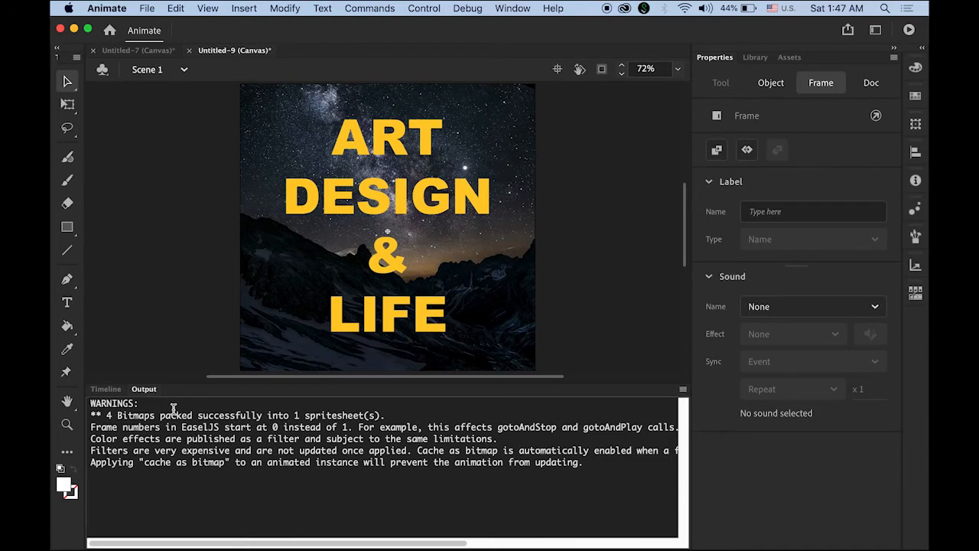
click(109, 391)
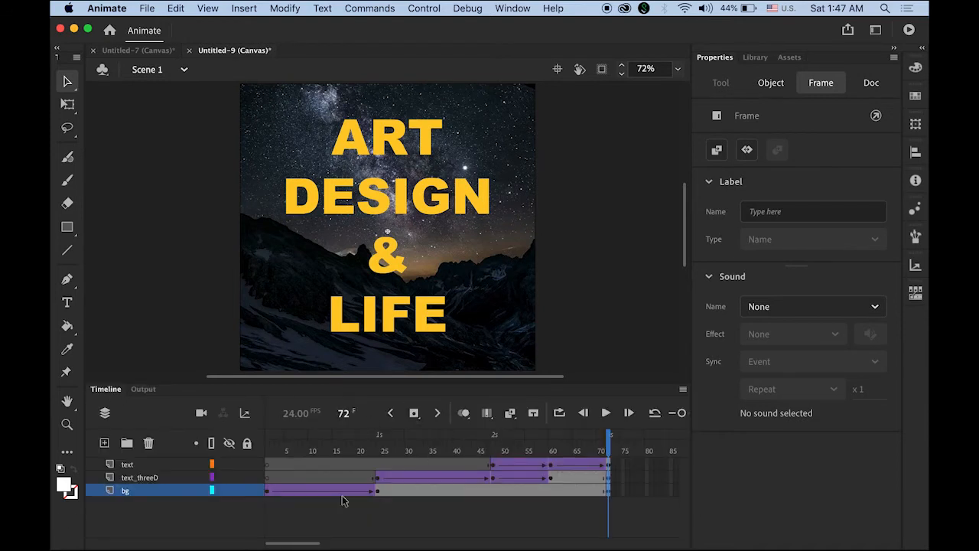
- Extend the text, text_threeD and bg layers by inserting keyframes at frame 144 on all three
drag(302, 545, 341, 547)
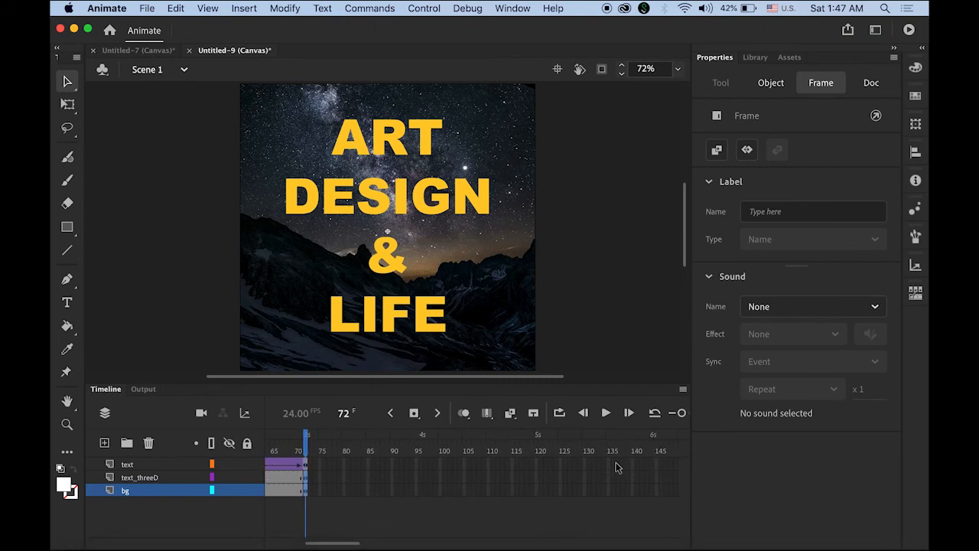
click(651, 464)
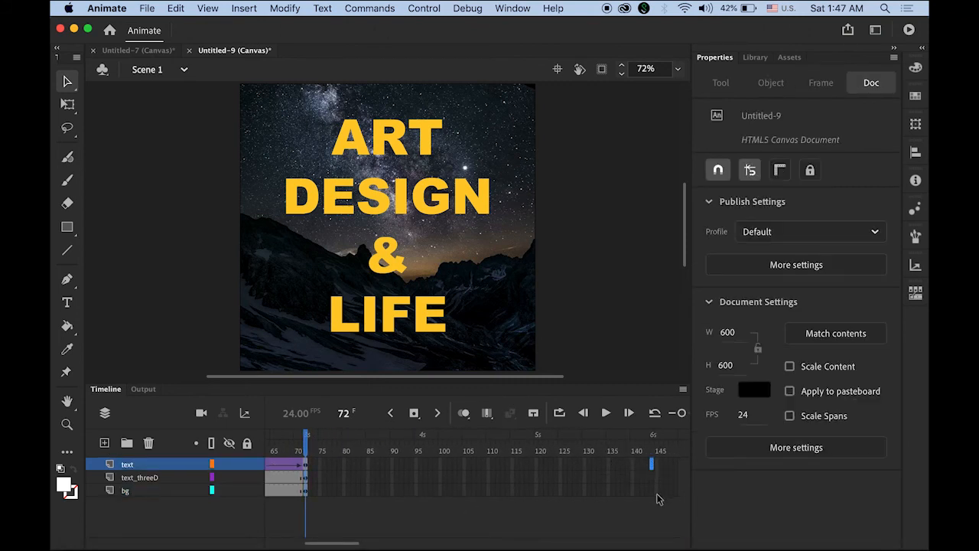
shift+click(652, 490)
click(653, 490)
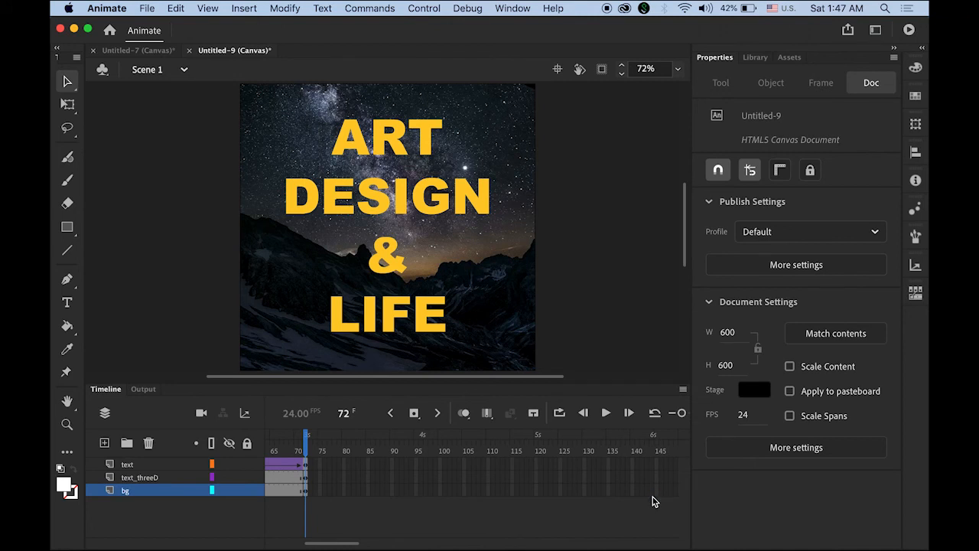
shift+click(655, 464)
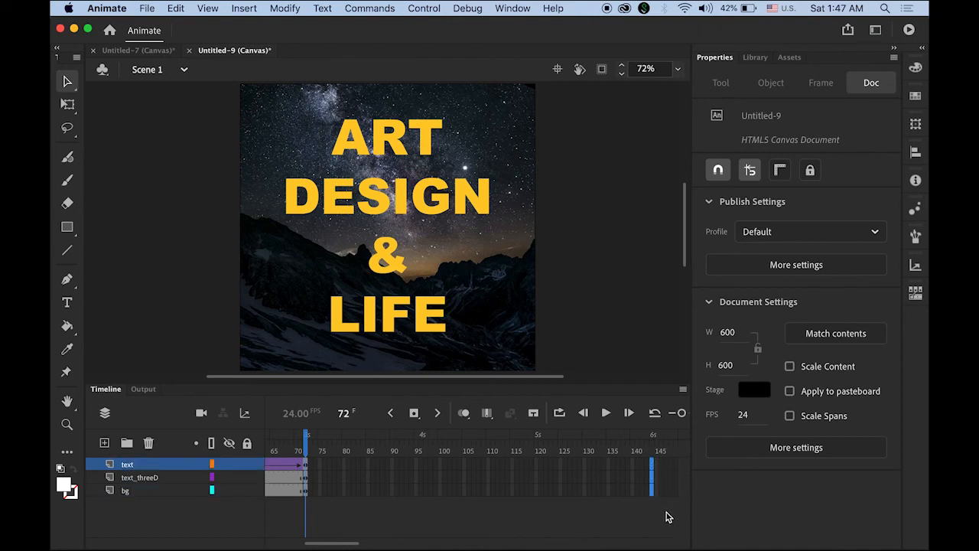
click(414, 413)
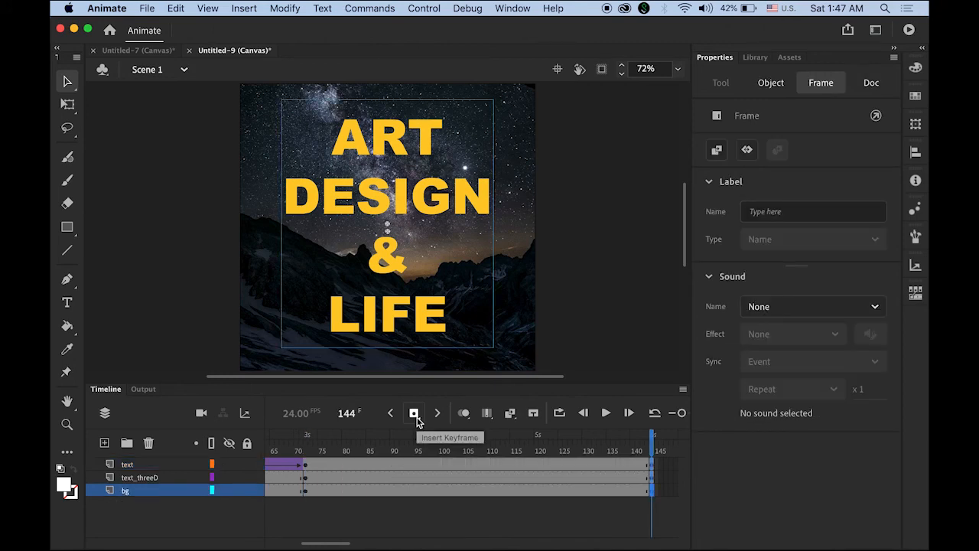
- Retest the extended animation in the browser and go back to the Animate timeline
key(super+Return)
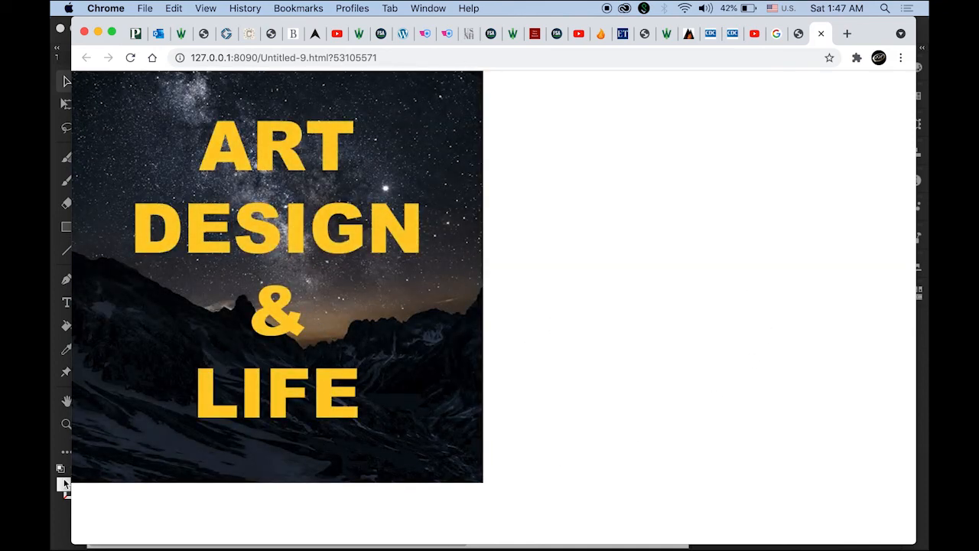
click(58, 513)
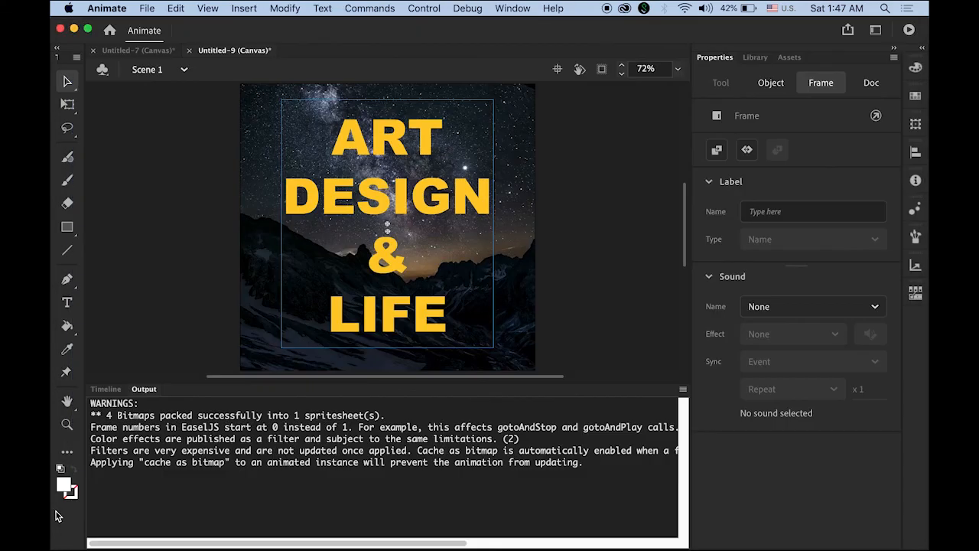
click(108, 390)
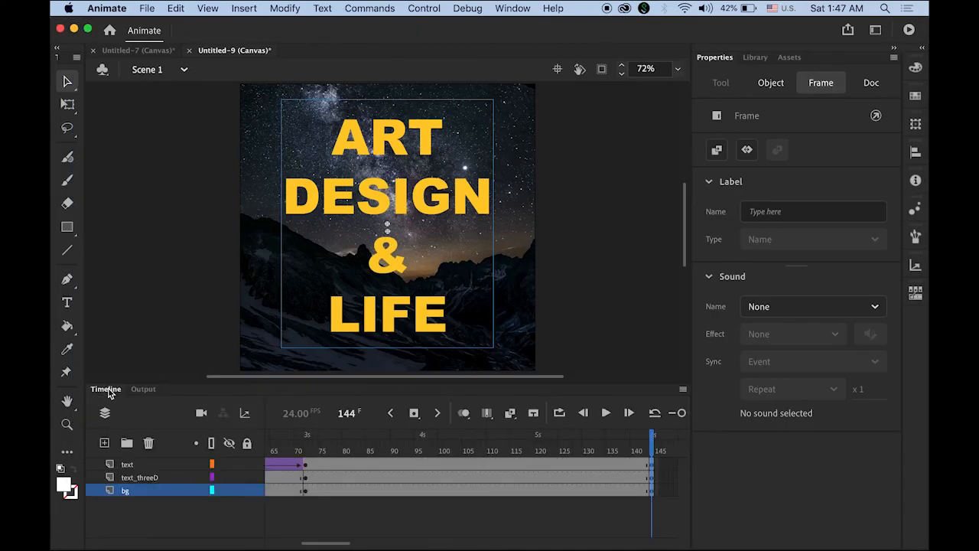
- Save the document as threeDtext.fla in the 3D text folder
click(148, 8)
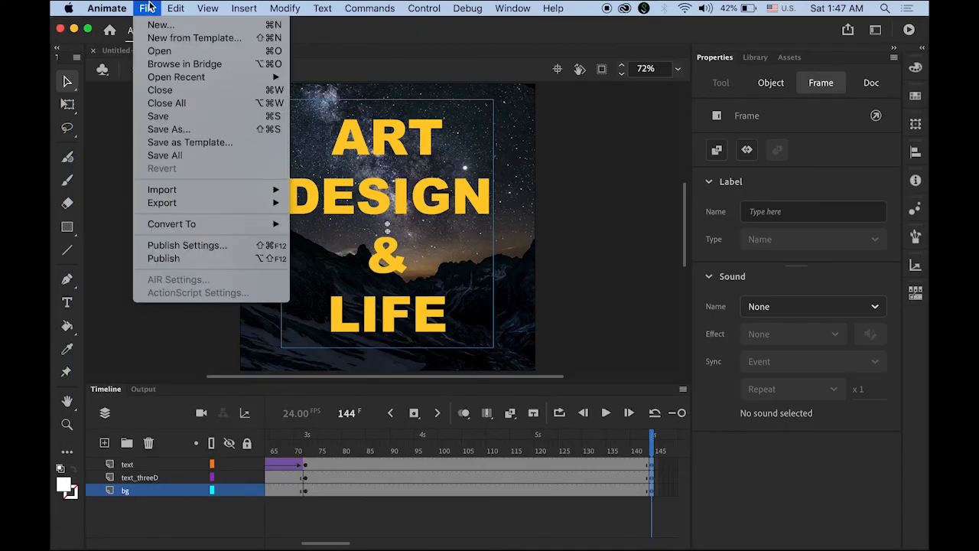
click(175, 131)
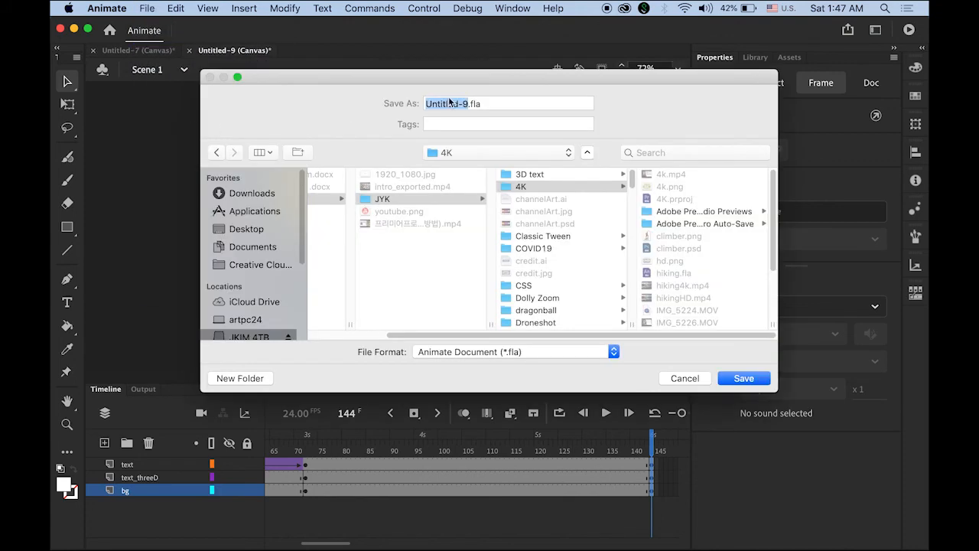
click(484, 152)
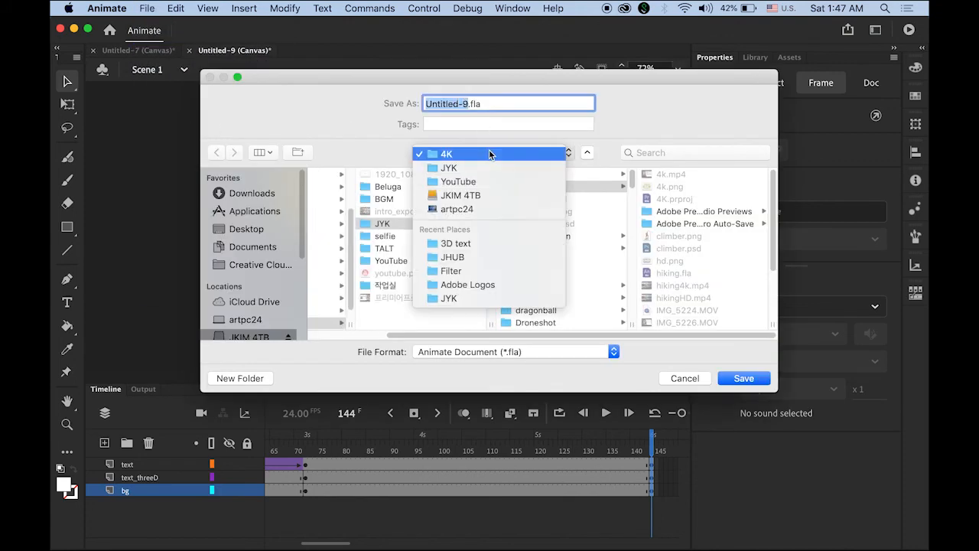
click(483, 242)
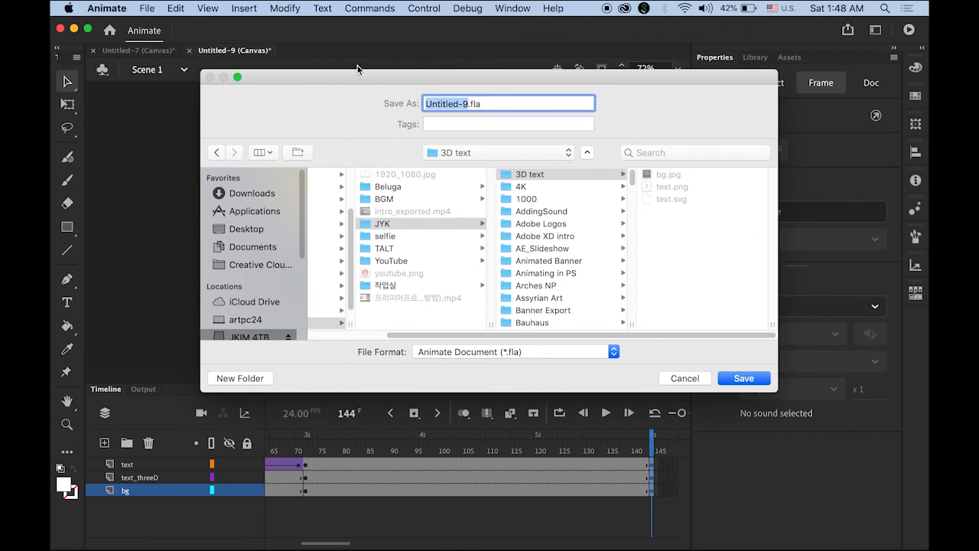
text(three)
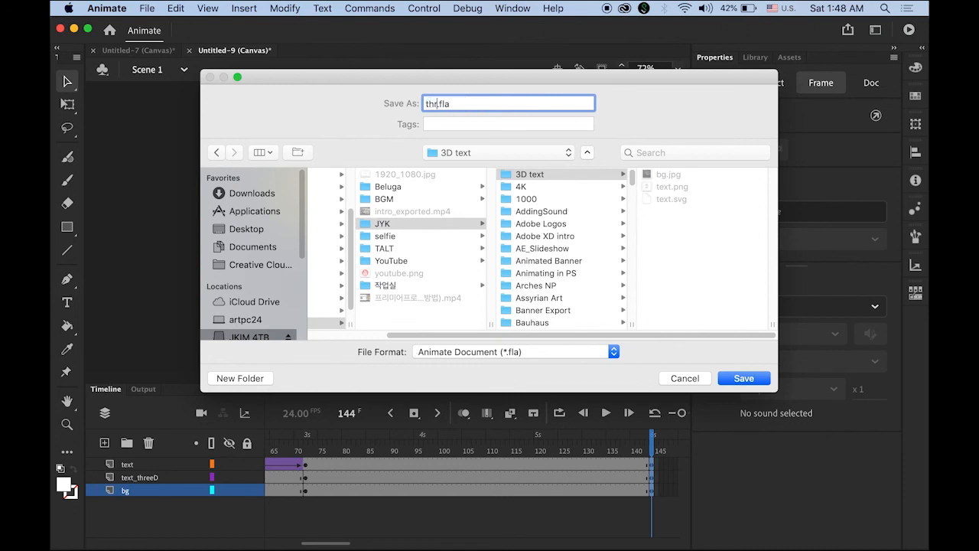
text(Dtext)
click(753, 378)
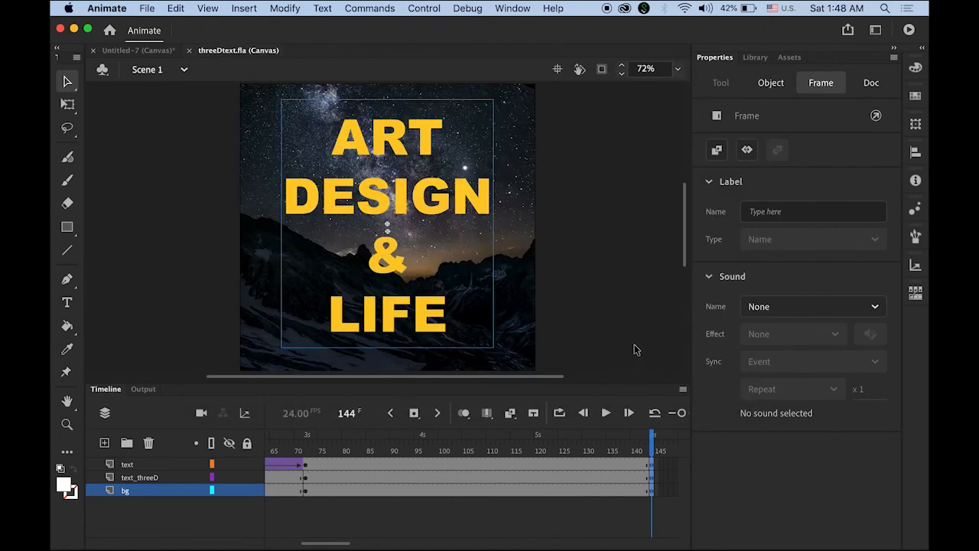
- Start a video export of the entire movie in H.264 format with the YouTube 720p HD preset
click(150, 9)
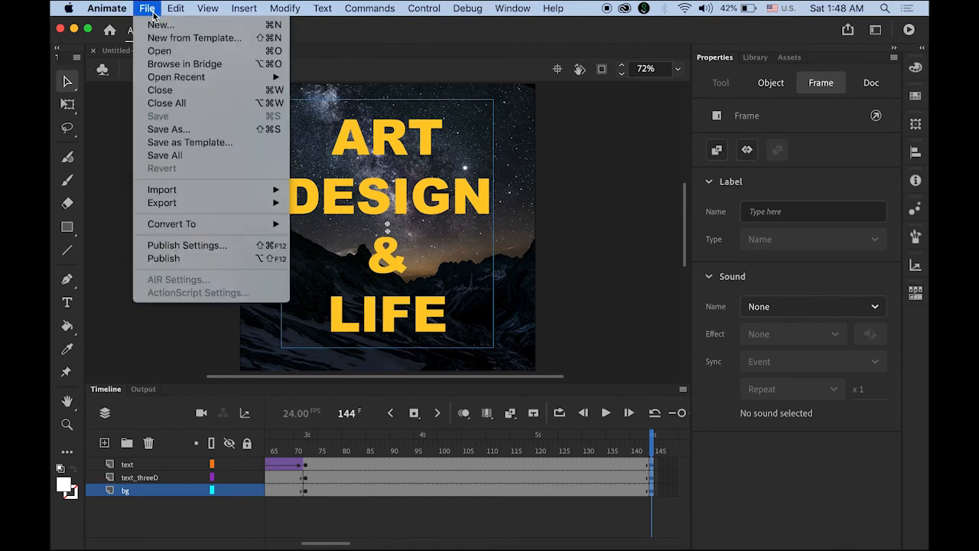
mouse_move(192, 204)
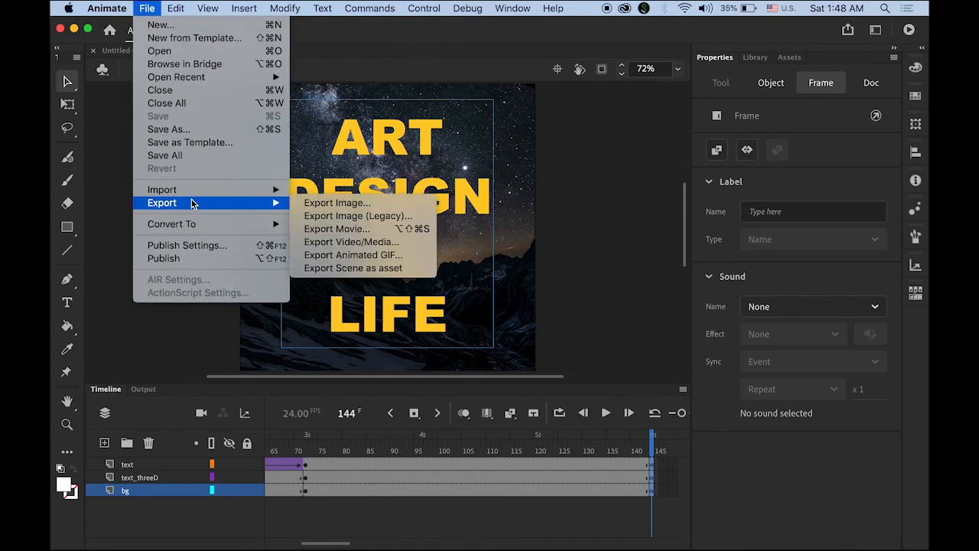
click(389, 247)
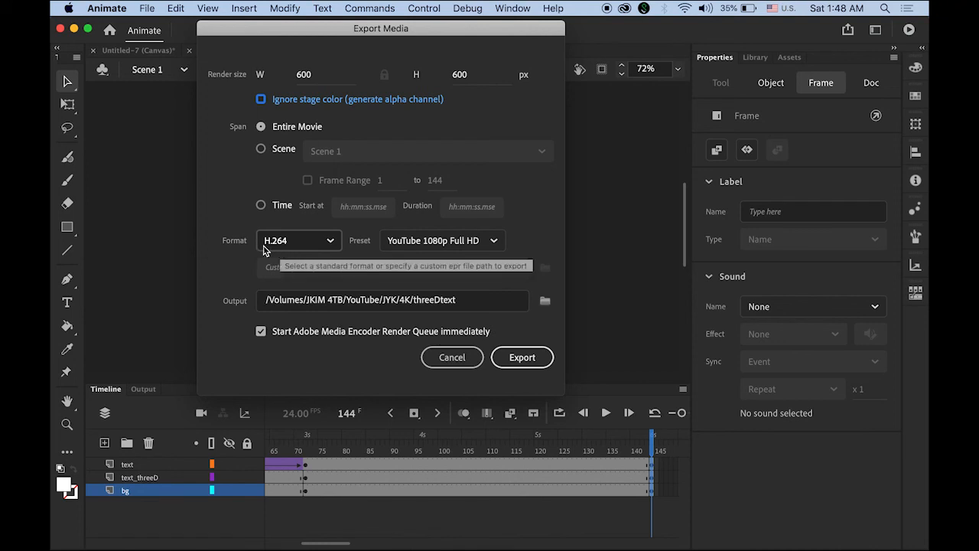
click(331, 242)
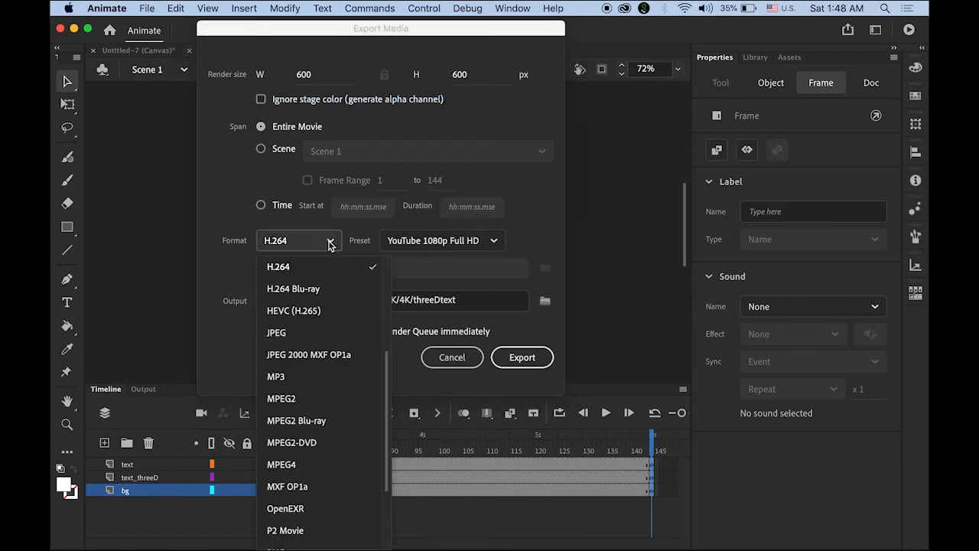
click(329, 242)
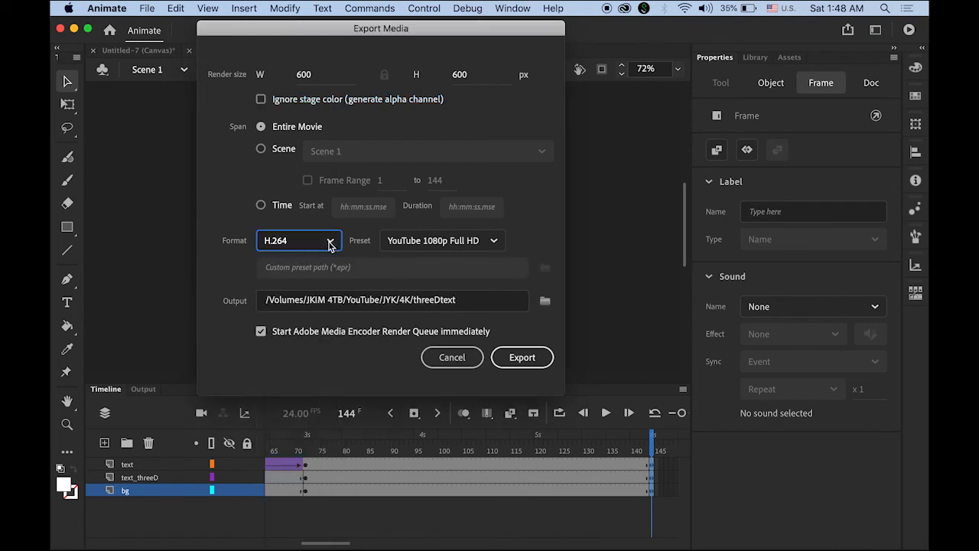
click(493, 241)
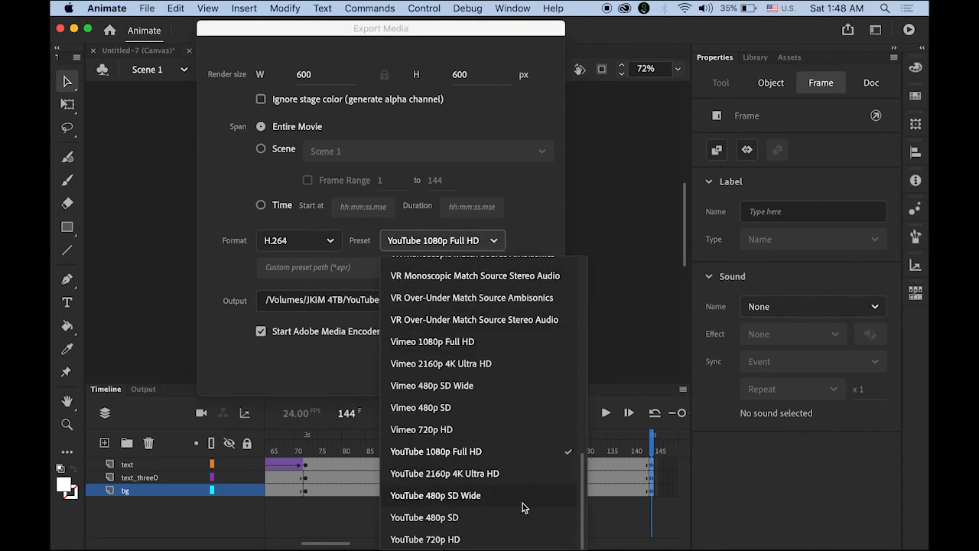
click(461, 540)
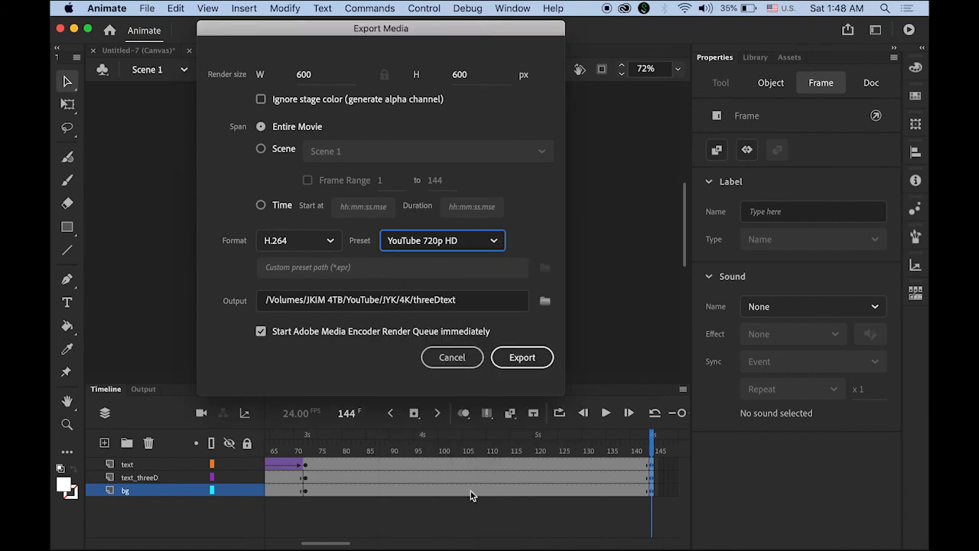
click(496, 243)
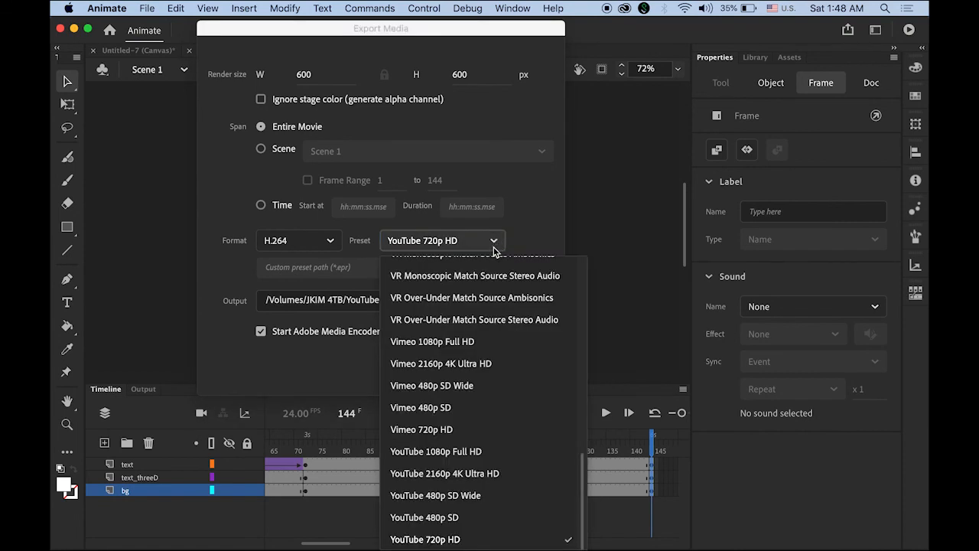
click(536, 211)
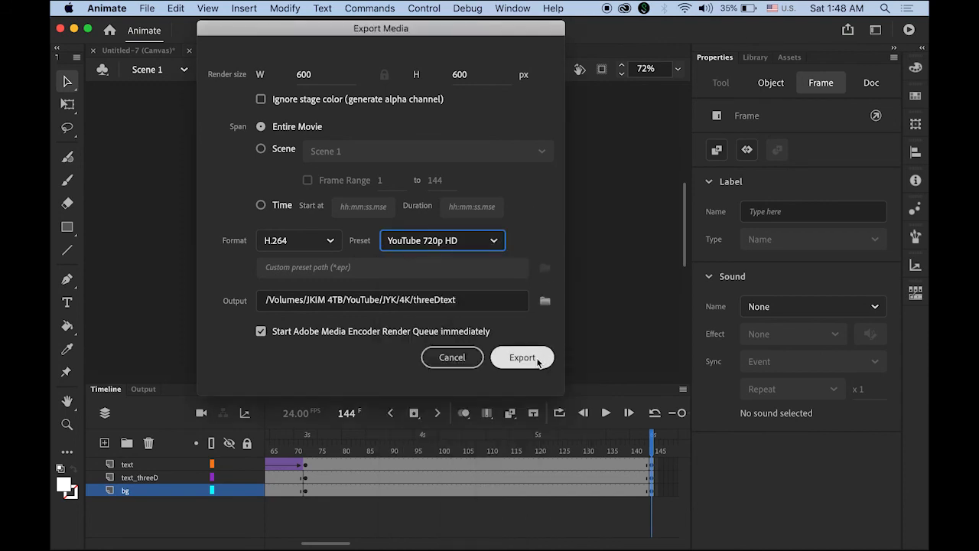
- Set the export output to threeDtext in the 3D text folder and run the export
click(545, 302)
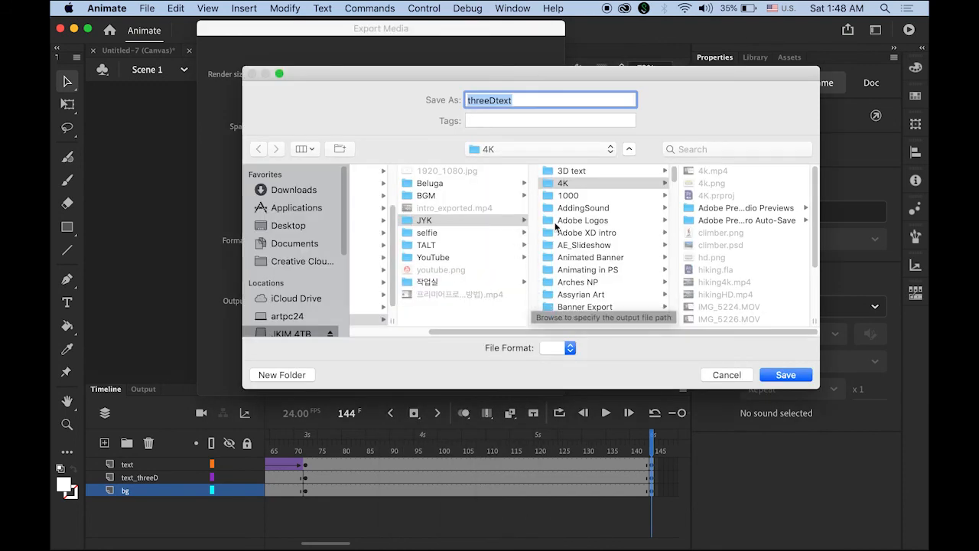
click(566, 171)
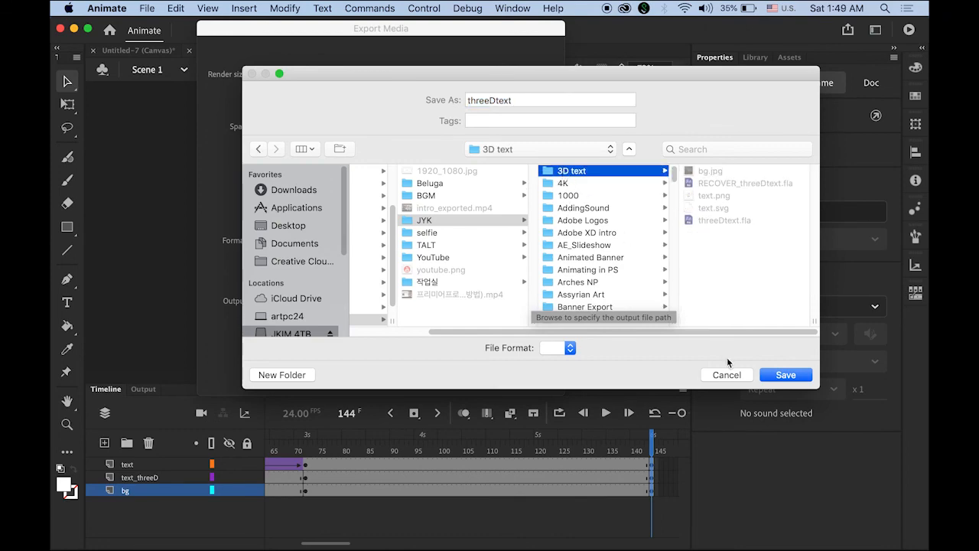
click(786, 375)
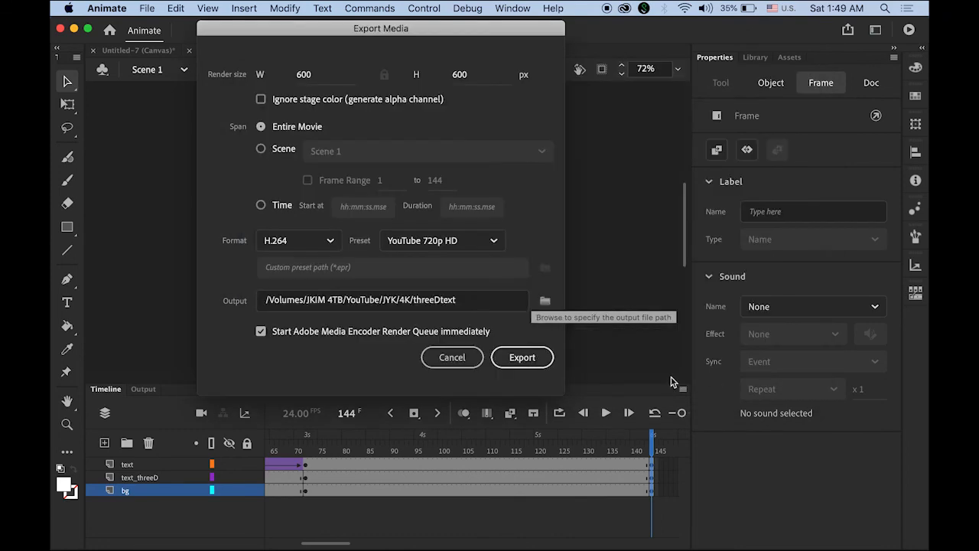
click(522, 360)
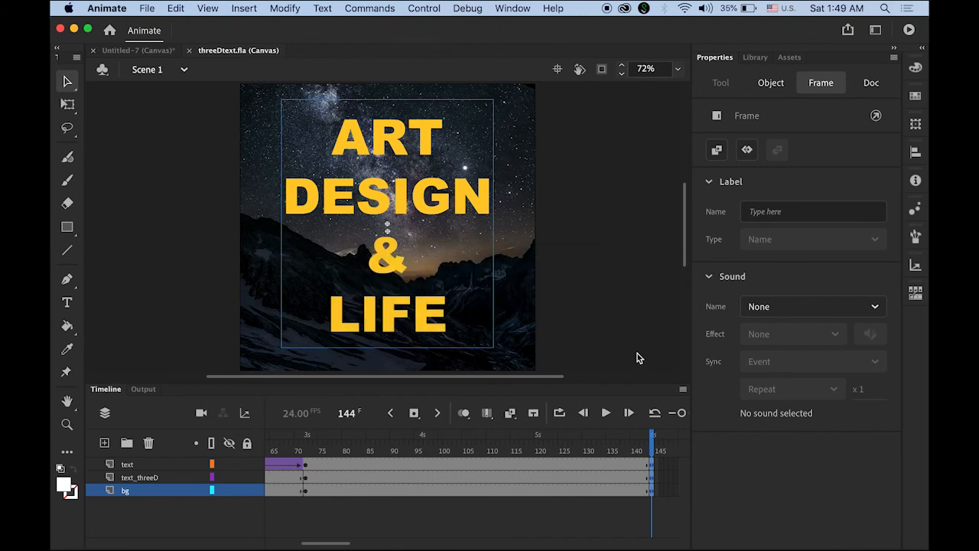
- Switch to Finder and preview the exported threeDtext.mp4 in the 3D text folder
mouse_move(260, 545)
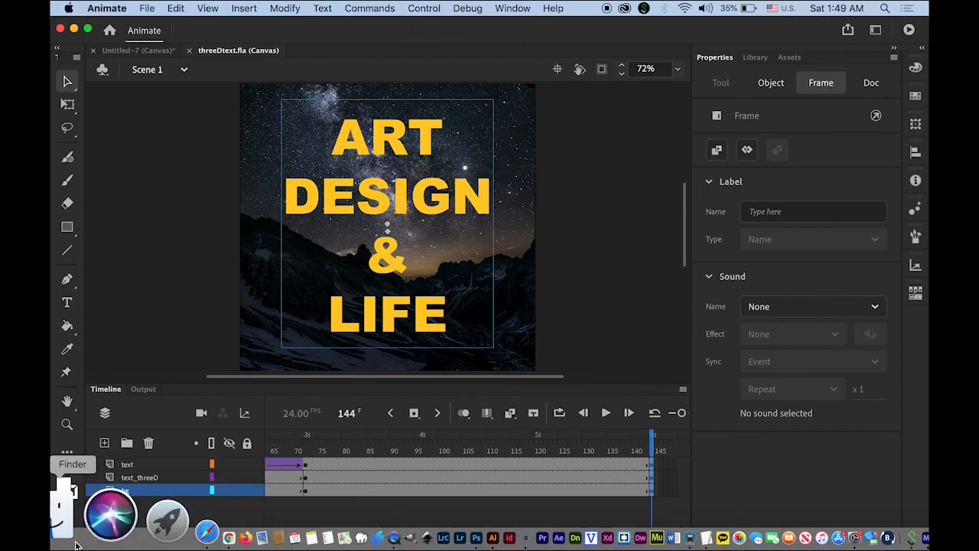
click(67, 531)
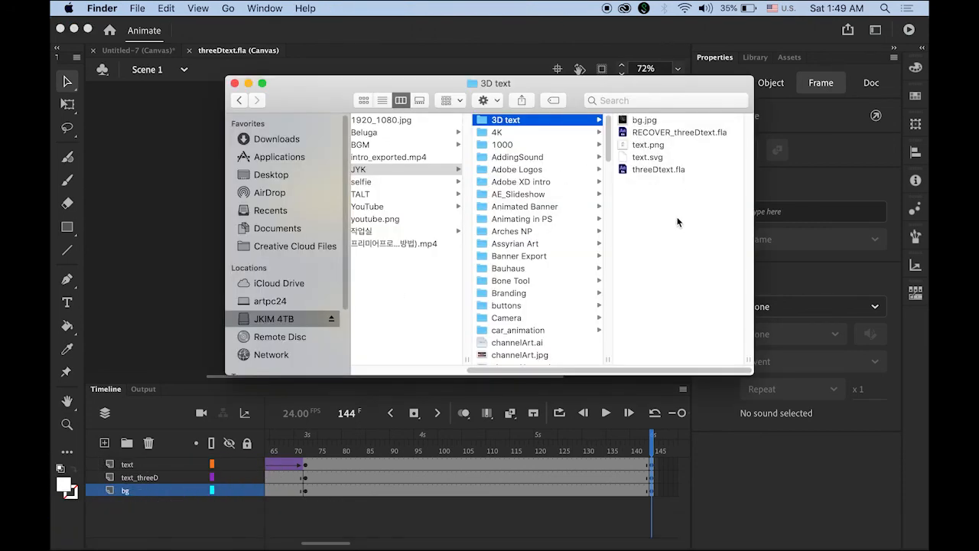
click(642, 182)
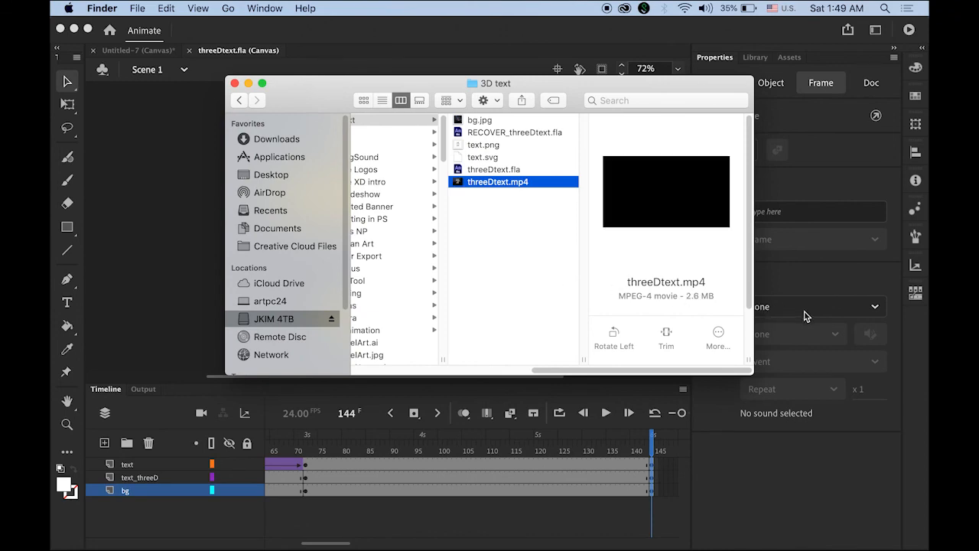
key(space)
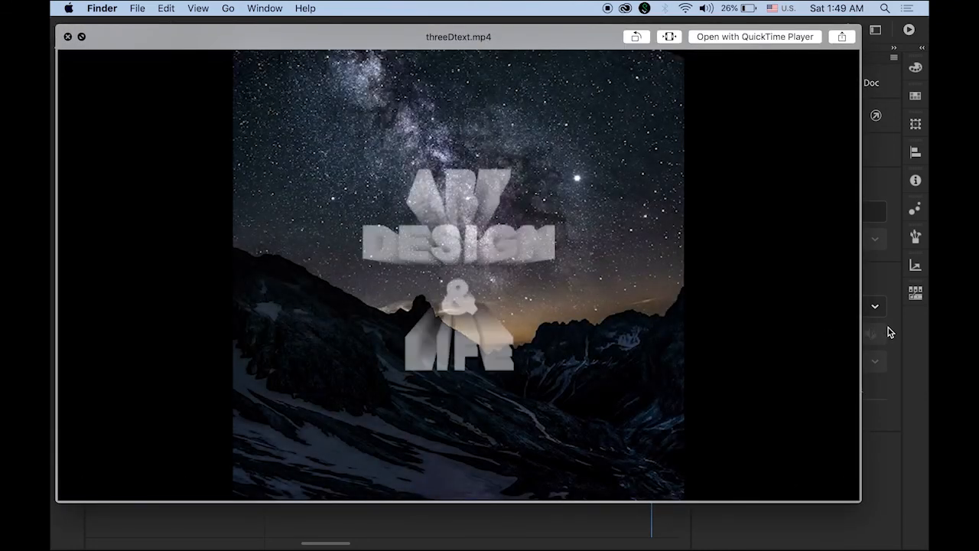